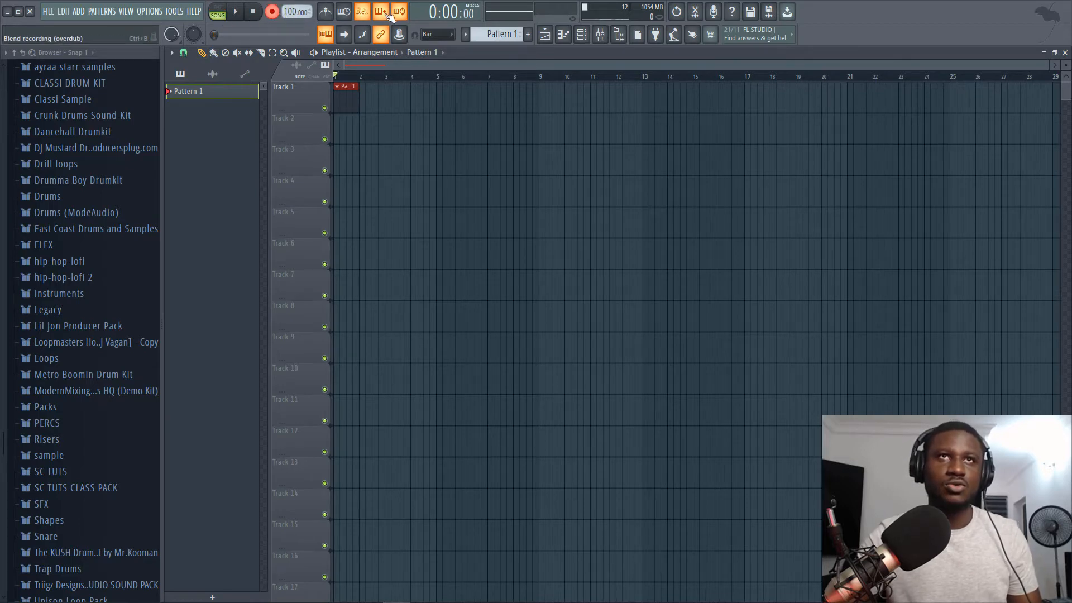
- Record a four-bar TRITON_Extreme xylophone melody into Pattern 1 on Track 1, quantize its notes and play it back
{"action": "left_click", "coordinate": [237, 12]}
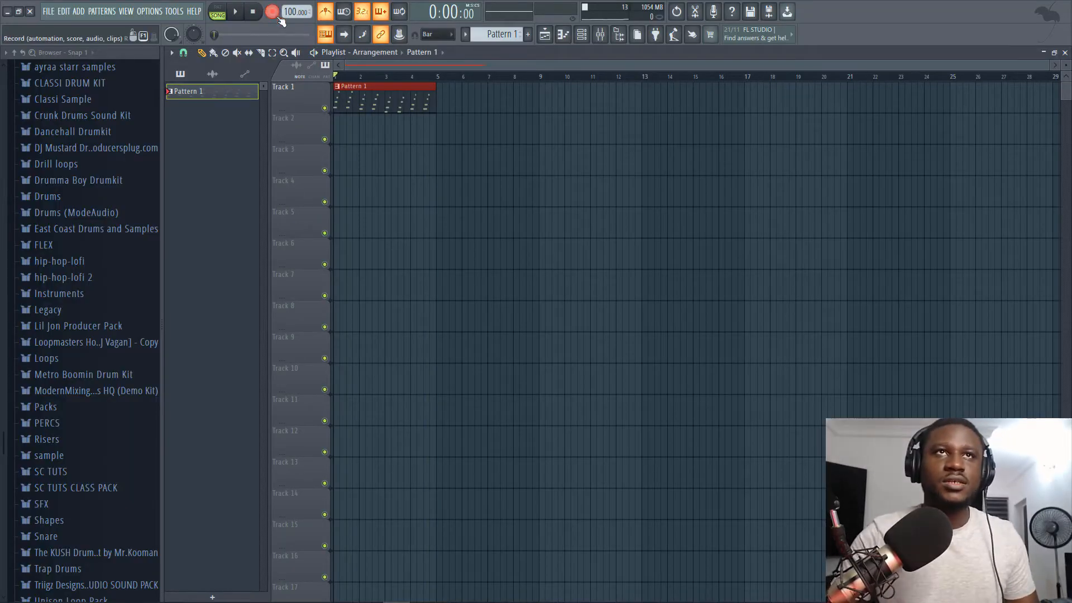
{"action": "double_click", "coordinate": [368, 99]}
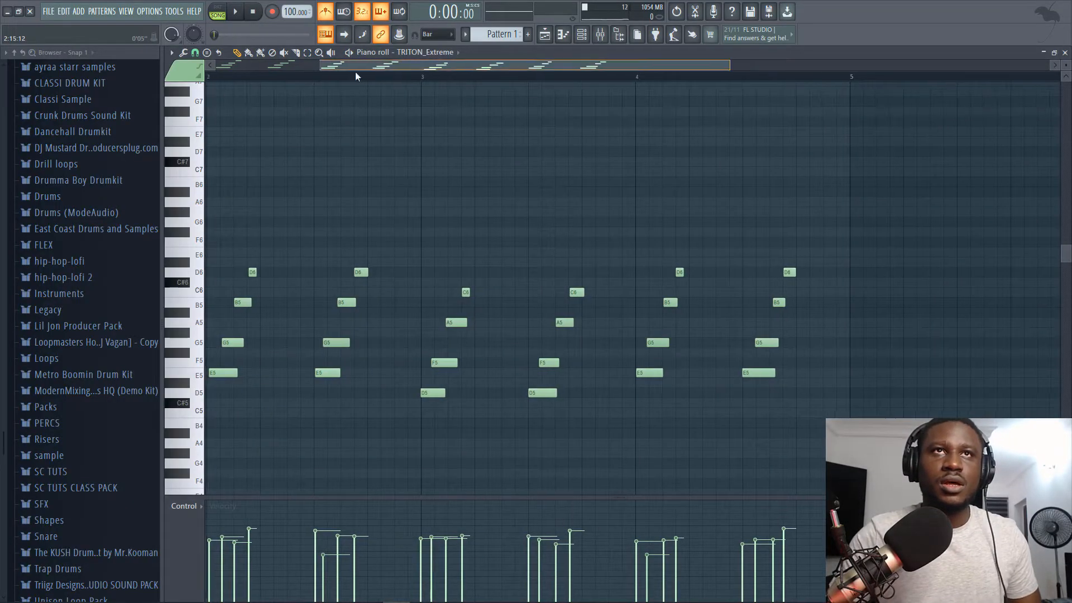
{"action": "scroll", "coordinate": [287, 81], "scroll_direction": "up", "scroll_amount": 4}
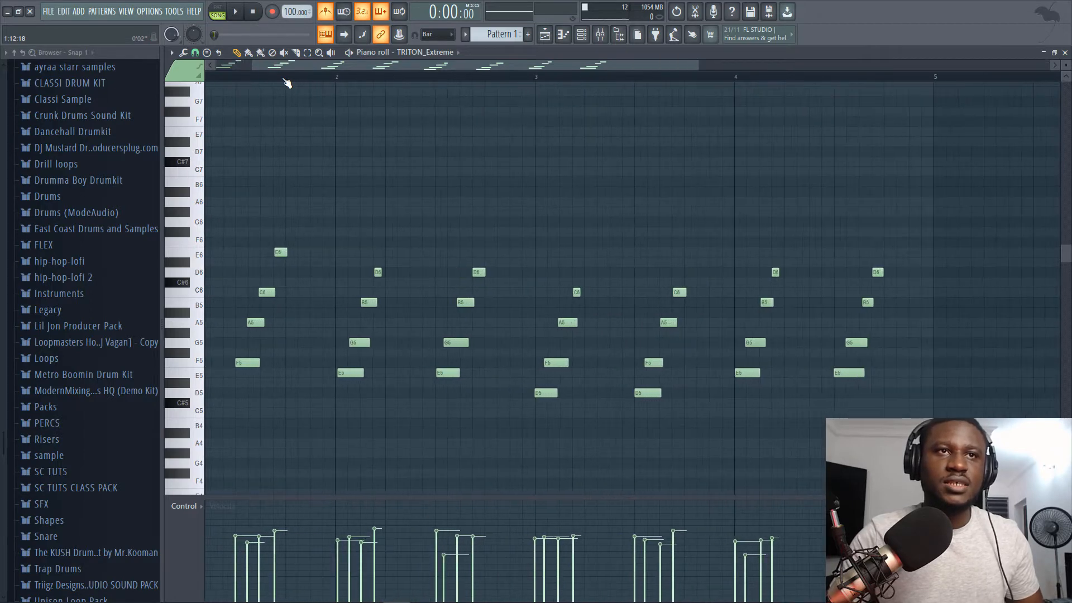
{"action": "key", "text": "space"}
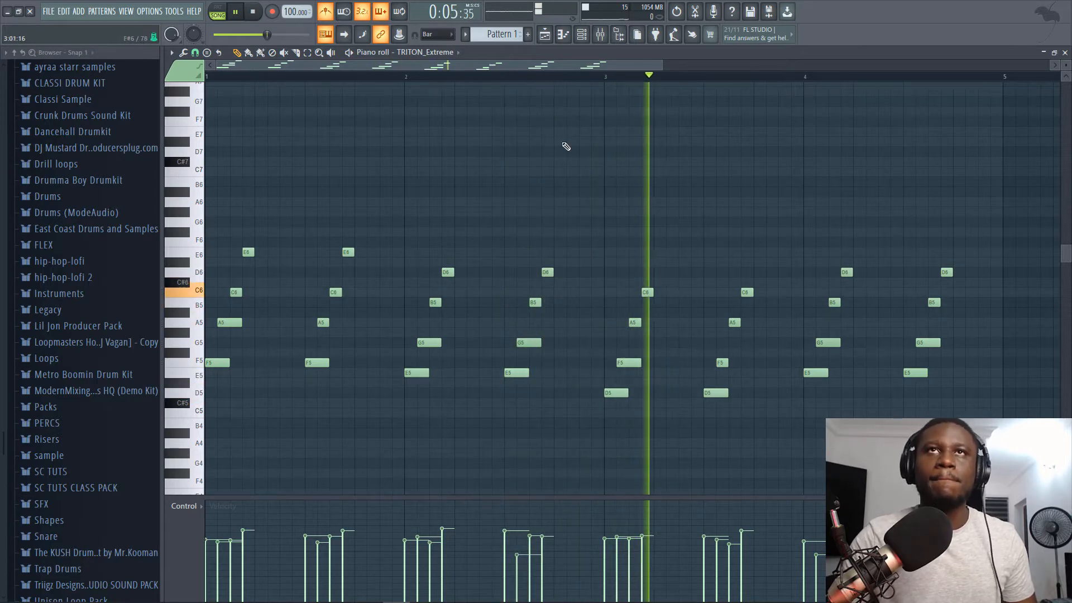
{"action": "left_click", "coordinate": [545, 35]}
{"action": "key", "text": "space"}
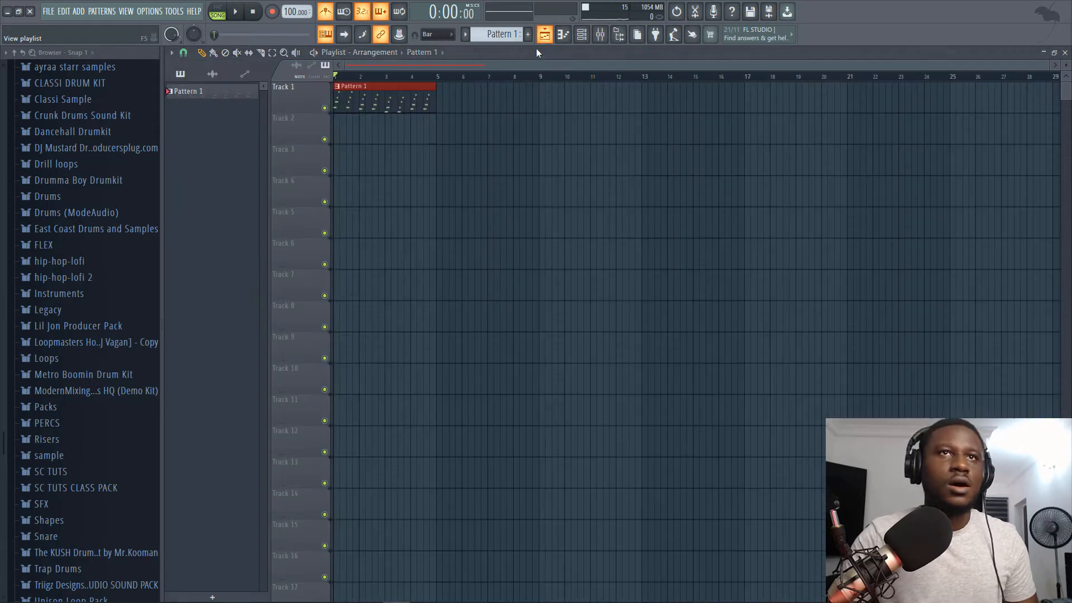
- Render Pattern 1 to a 24-bit stereo WAV clip using Render and replace
{"action": "right_click", "coordinate": [235, 93]}
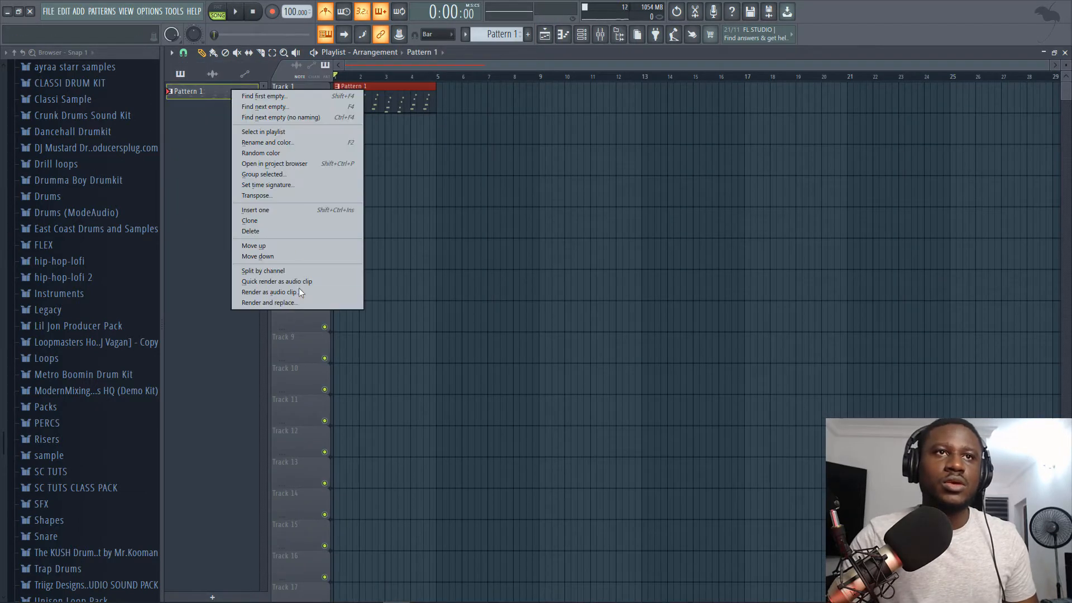
{"action": "left_click", "coordinate": [299, 301]}
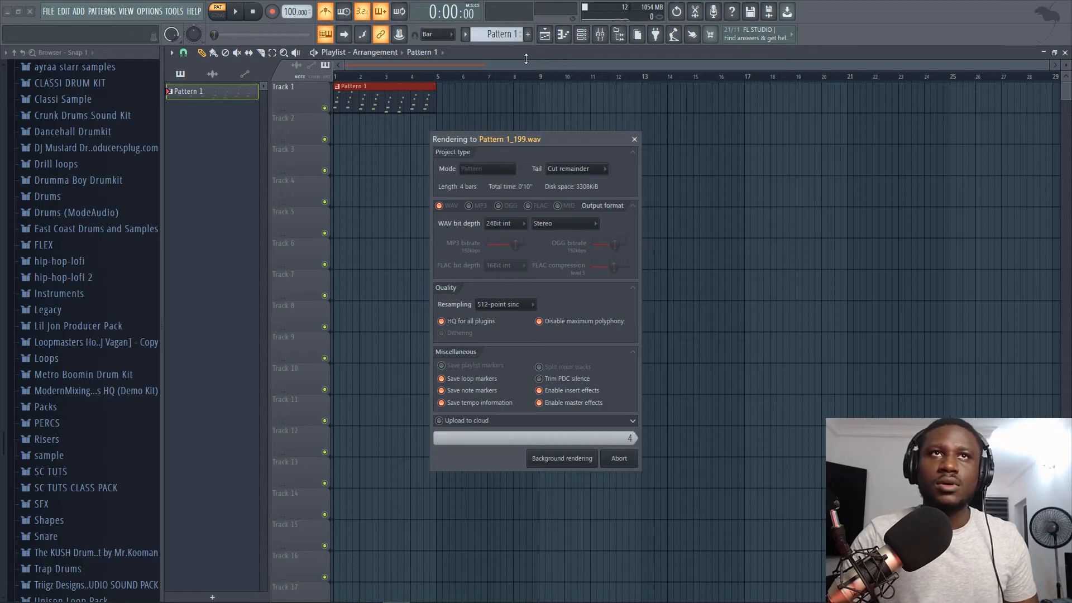
- Show all channels in the channel rack and insert a Lounge Lizard EP-4 instrument from the TRITON_Extreme channel
{"action": "left_click", "coordinate": [581, 36]}
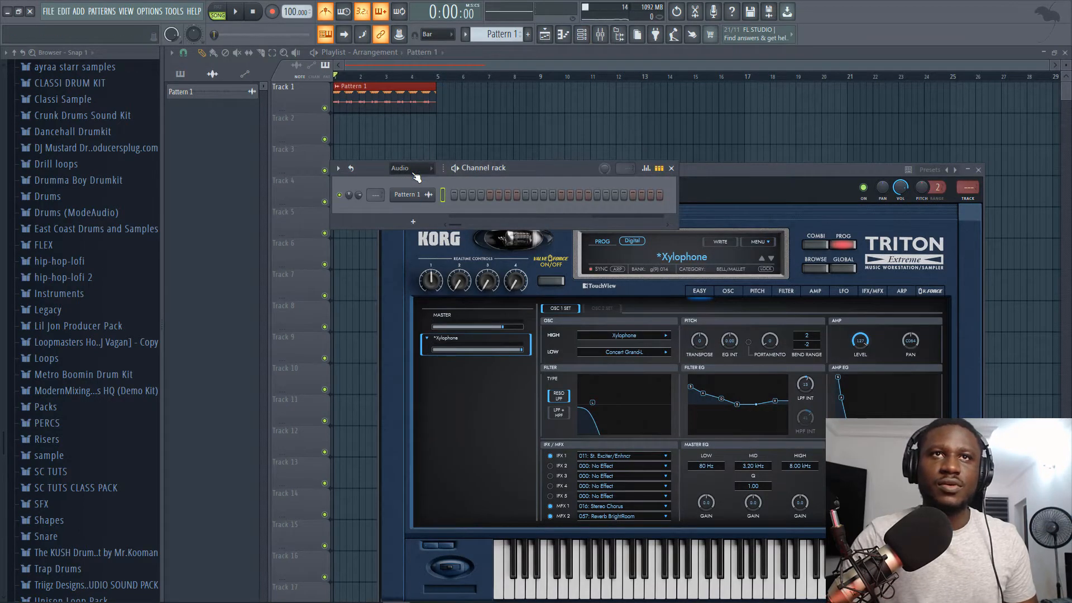
{"action": "left_click", "coordinate": [413, 179]}
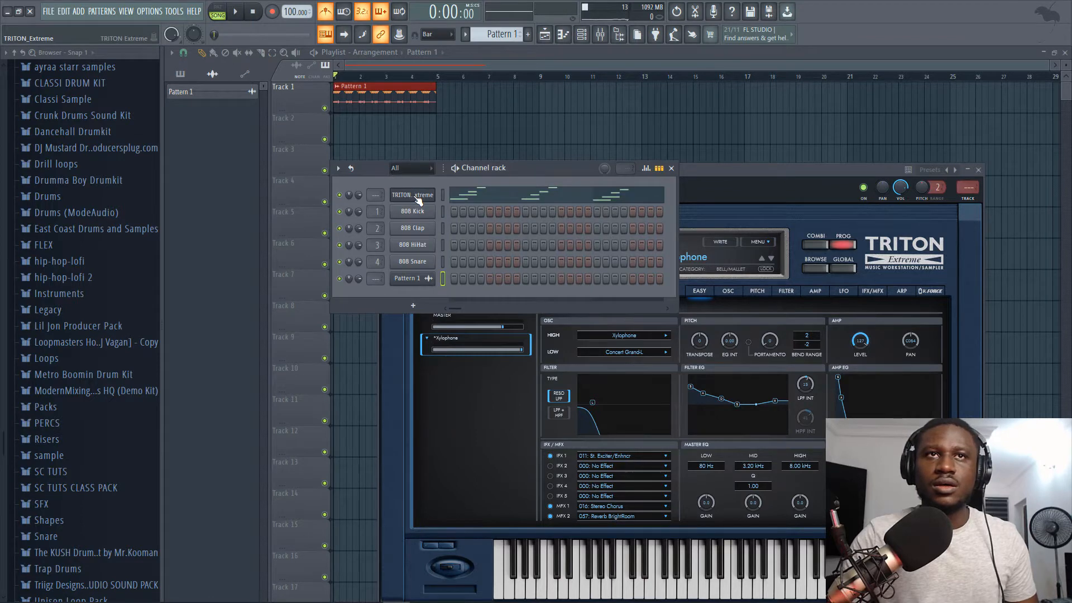
{"action": "right_click", "coordinate": [418, 201]}
{"action": "mouse_move", "coordinate": [467, 269]}
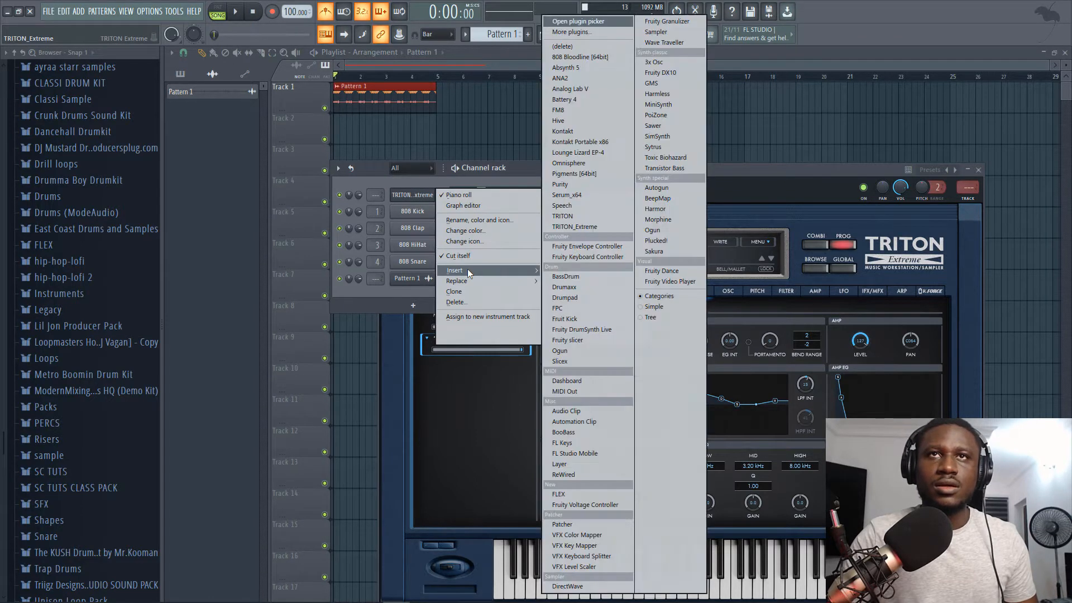
{"action": "left_click", "coordinate": [581, 152]}
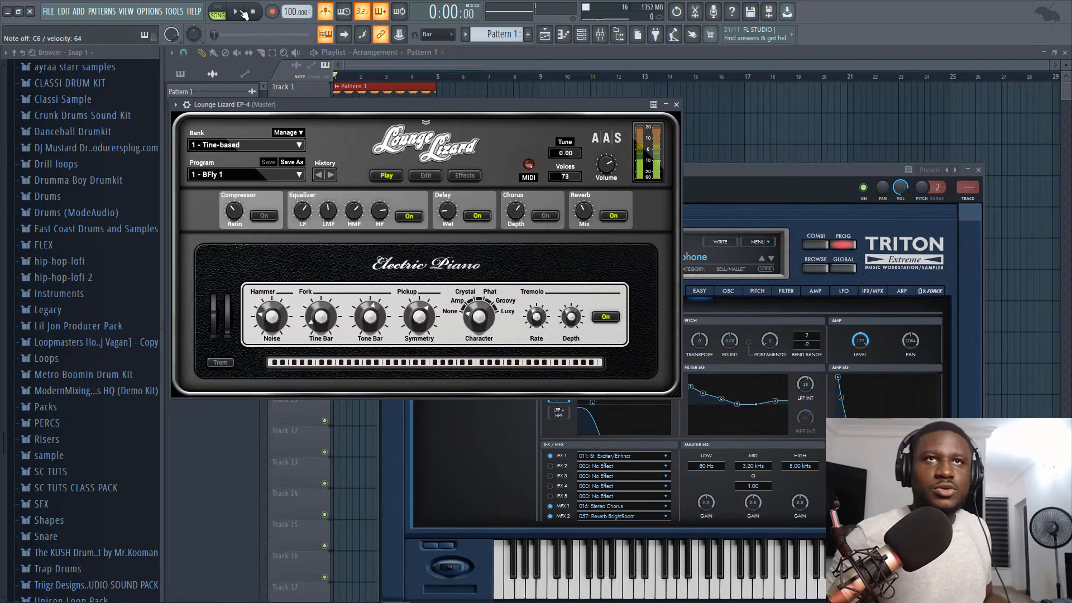
- Create a new empty pattern and record a four-bar Lounge Lizard EP-4 chord progression on Track 2
{"action": "left_click", "coordinate": [398, 77]}
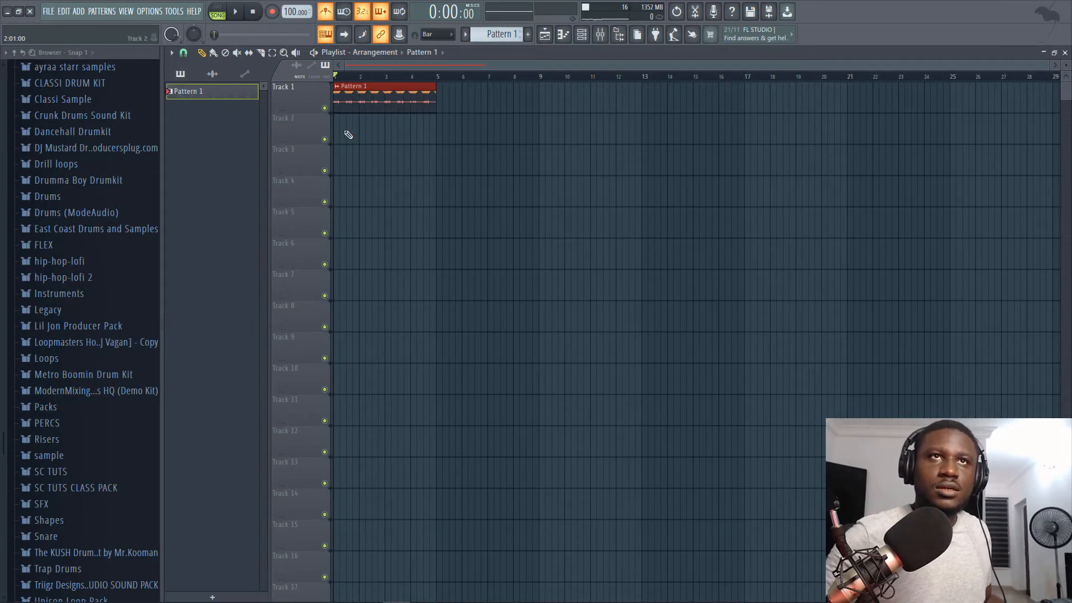
{"action": "left_click", "coordinate": [497, 35]}
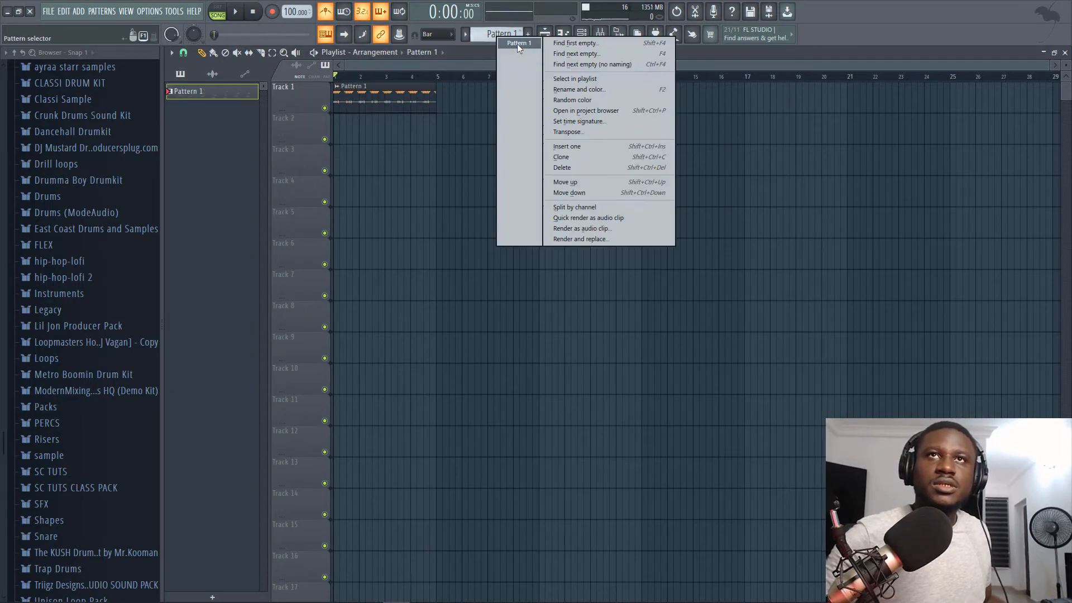
{"action": "left_click", "coordinate": [560, 44]}
{"action": "left_click", "coordinate": [461, 44]}
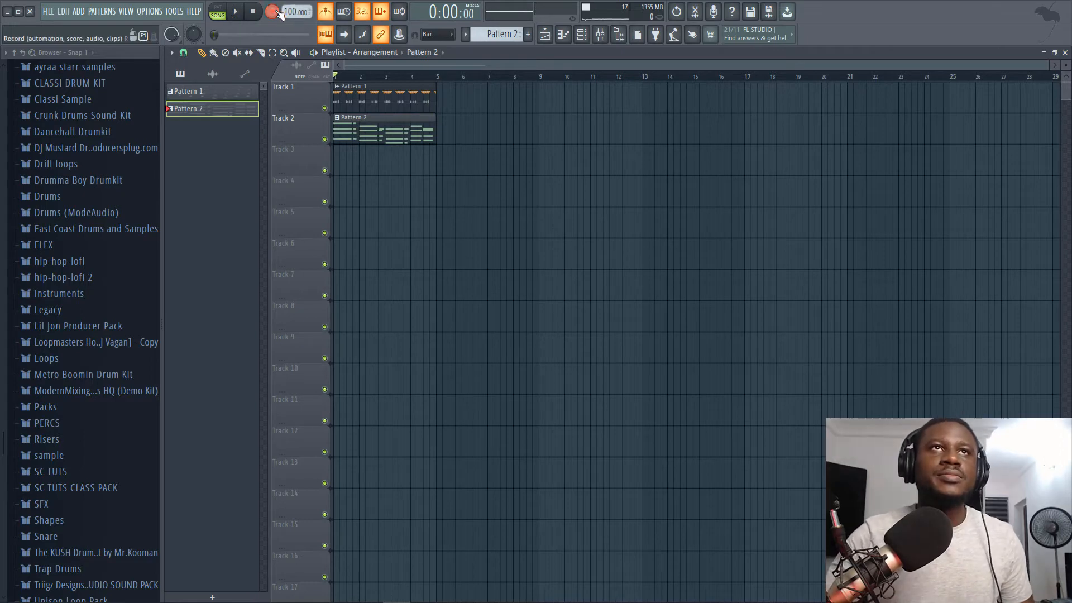
- Quantize the electric piano chords and align the short E5, G5 and C6 notes late in bar 2 with the B5 note
{"action": "double_click", "coordinate": [350, 139]}
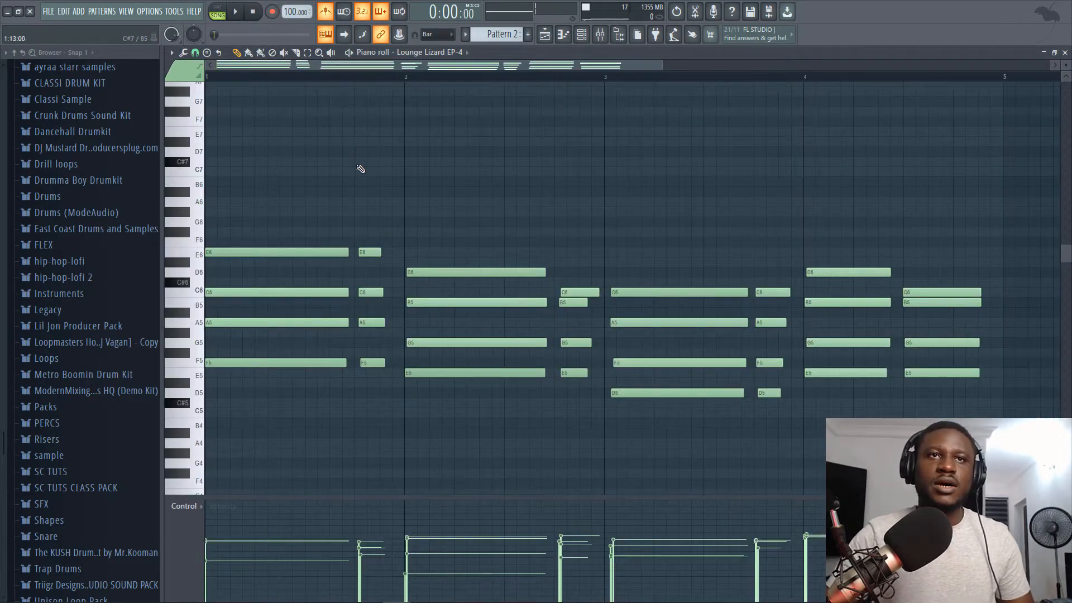
{"action": "key", "text": "space"}
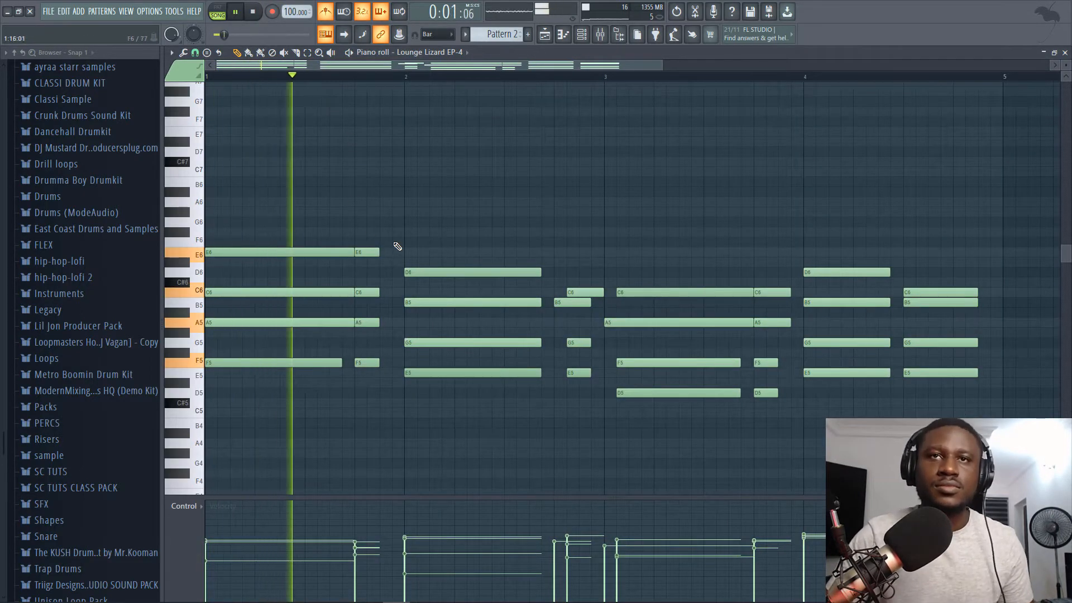
{"action": "left_click_drag", "start_coordinate": [576, 337], "coordinate": [563, 409]}
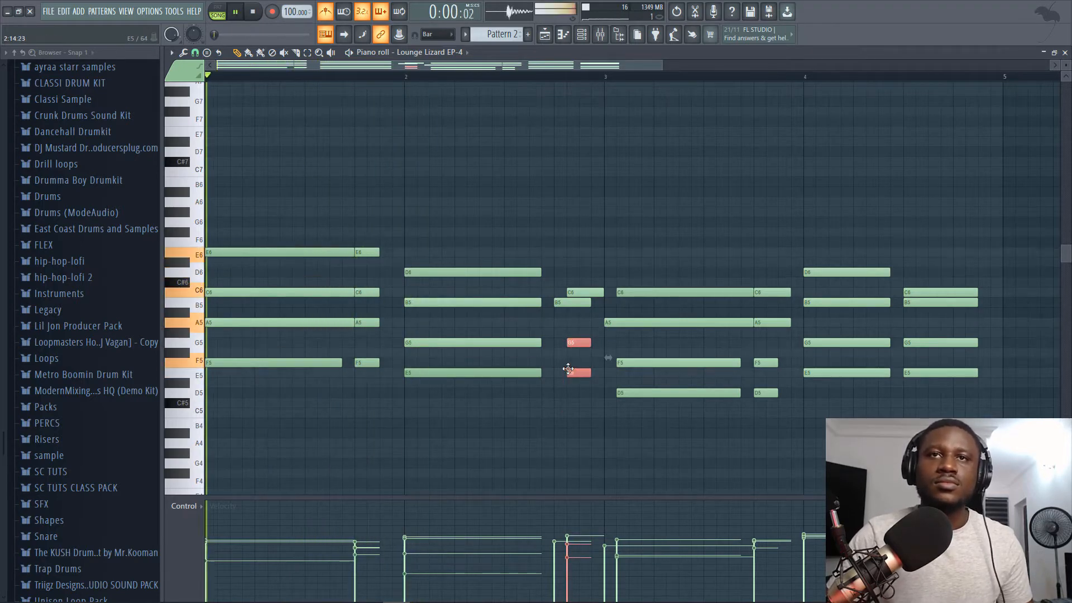
{"action": "left_click_drag", "start_coordinate": [571, 370], "coordinate": [558, 371]}
{"action": "left_click_drag", "start_coordinate": [578, 291], "coordinate": [566, 291]}
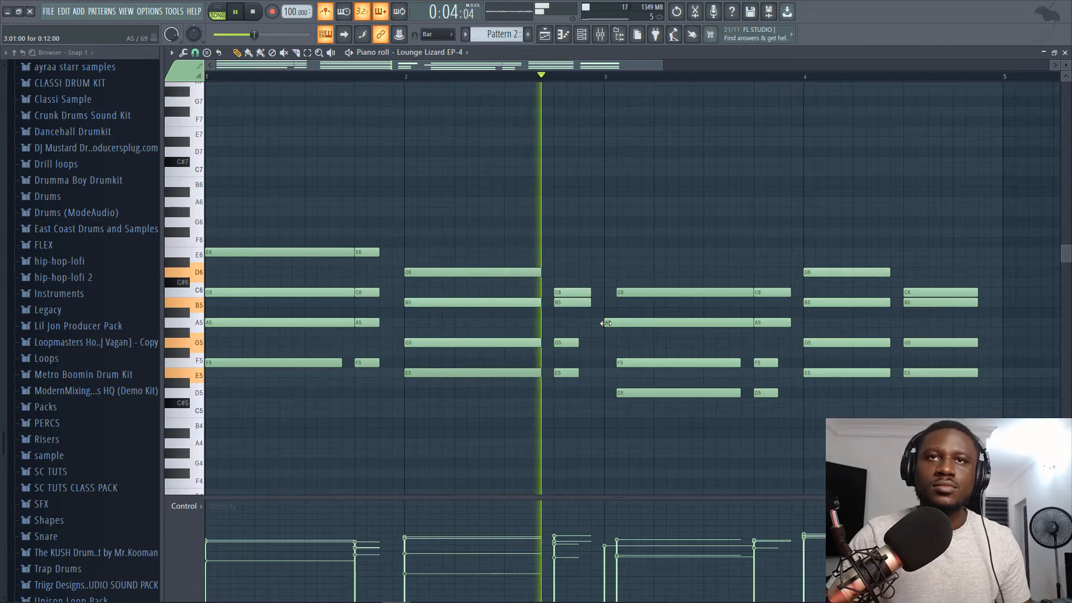
{"action": "key", "text": "space"}
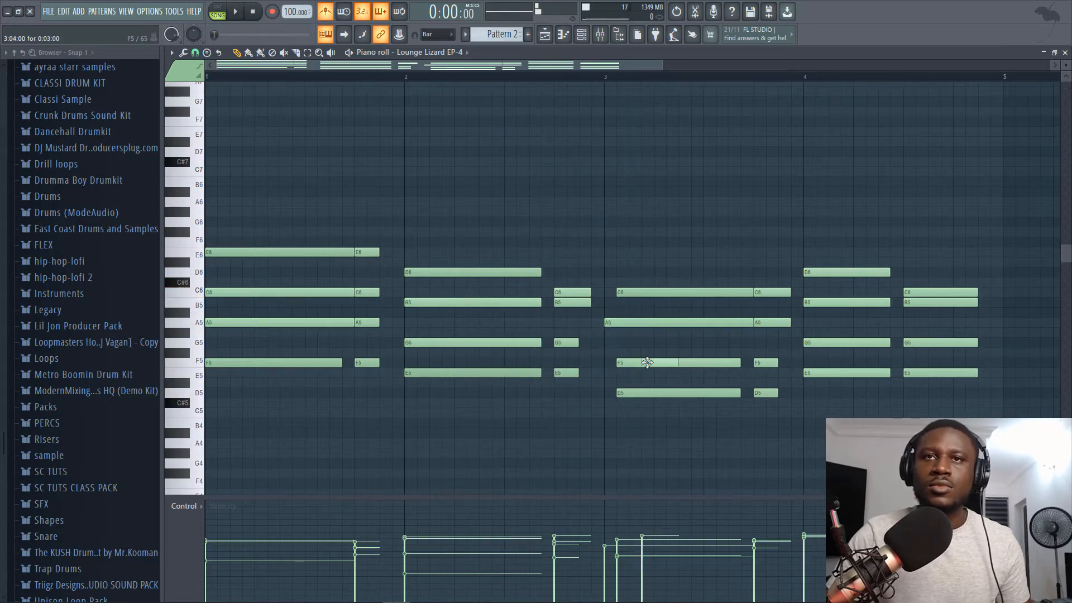
- Move the long D5, F5 and C6 notes back to the start of bar 3 and check them by playback
{"action": "left_click_drag", "start_coordinate": [650, 338], "coordinate": [623, 394]}
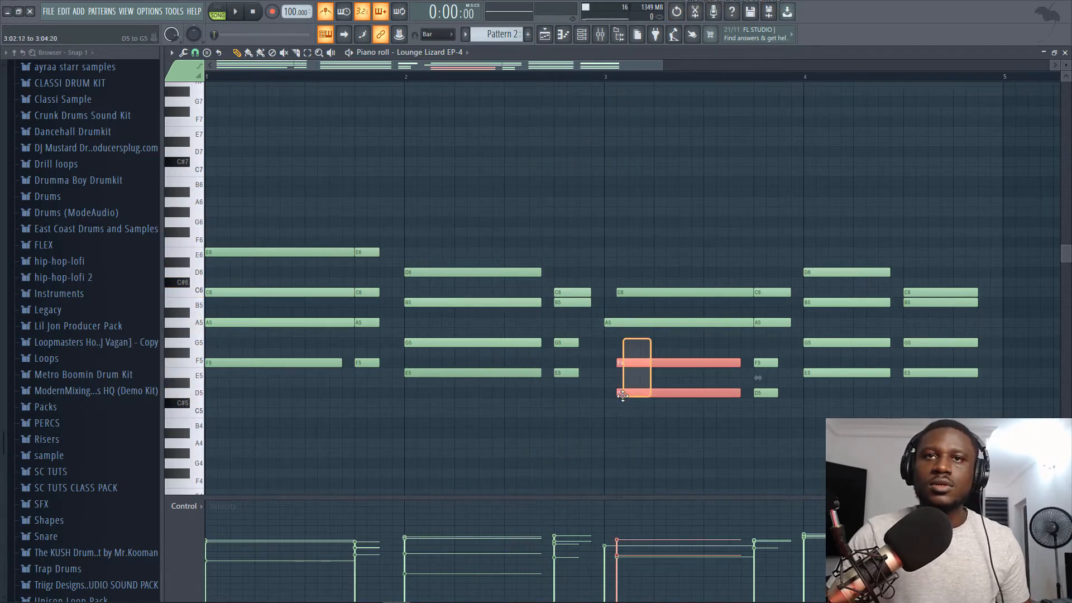
{"action": "left_click", "coordinate": [642, 292]}
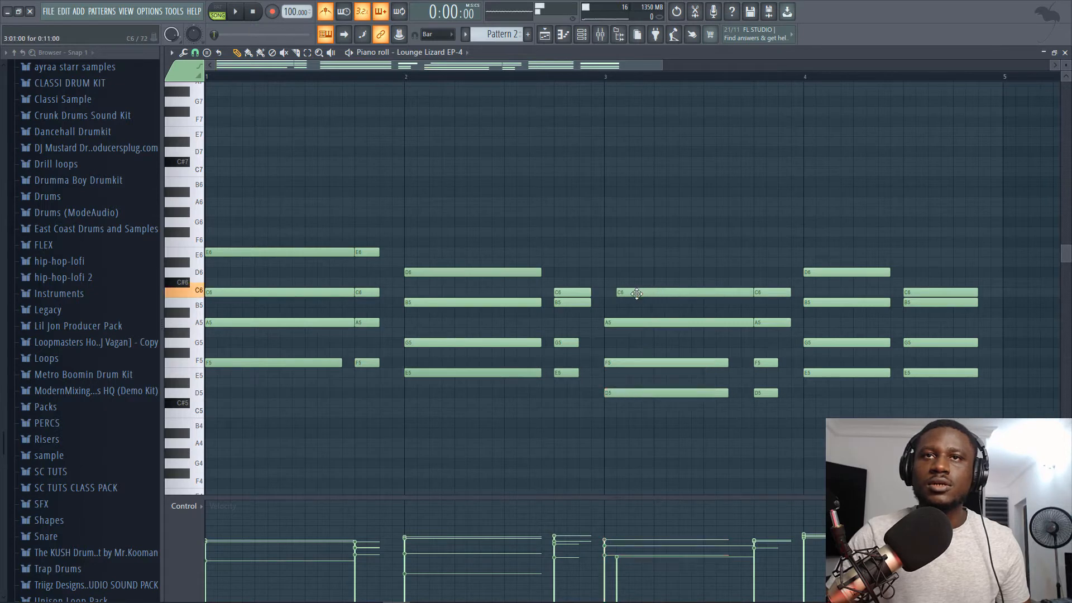
{"action": "key", "text": "space"}
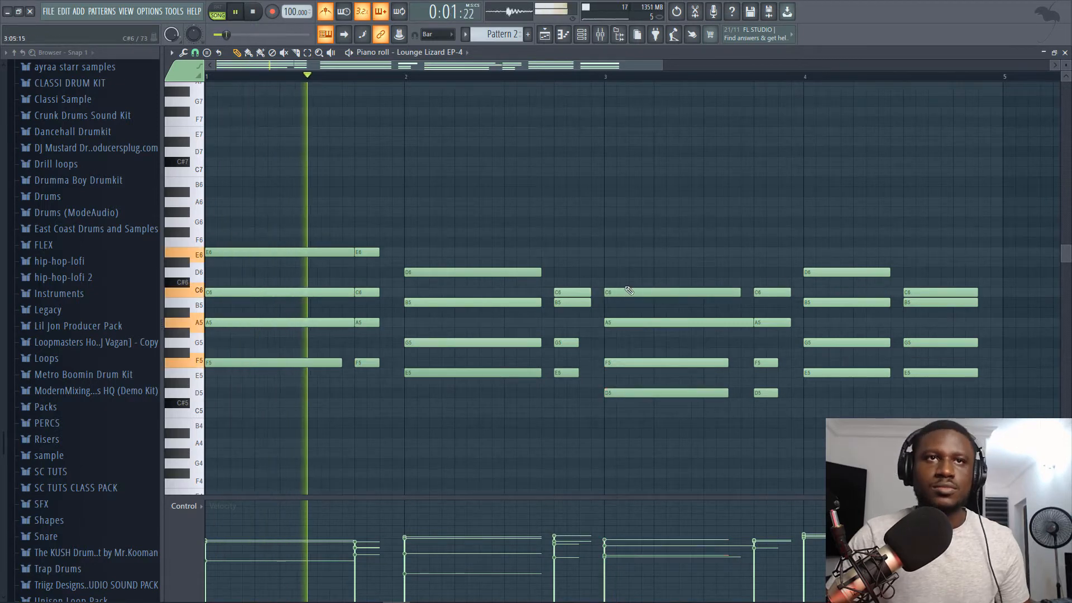
- Lengthen the short chord at the end of bar 1 and the short E5 and G5 notes in bar 2
{"action": "left_click_drag", "start_coordinate": [397, 244], "coordinate": [377, 361]}
{"action": "key", "text": "space"}
{"action": "key", "text": "space"}
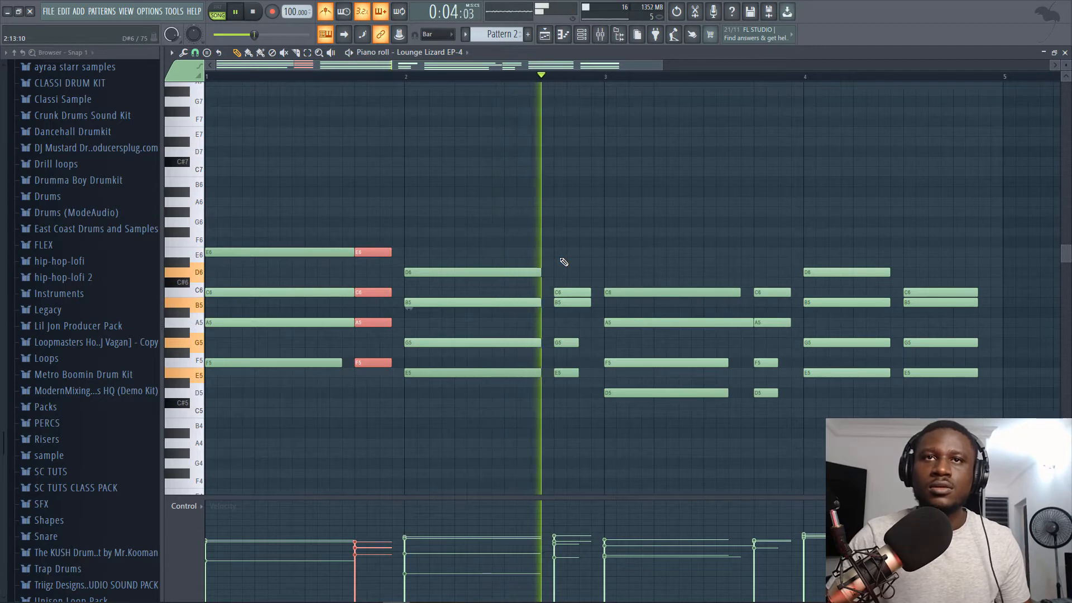
{"action": "left_click_drag", "start_coordinate": [577, 328], "coordinate": [590, 375]}
- Lengthen the long D5, F5 and C6 notes in bar 3, then adjust the short D5 and F5 notes that follow
{"action": "left_click_drag", "start_coordinate": [700, 339], "coordinate": [678, 433]}
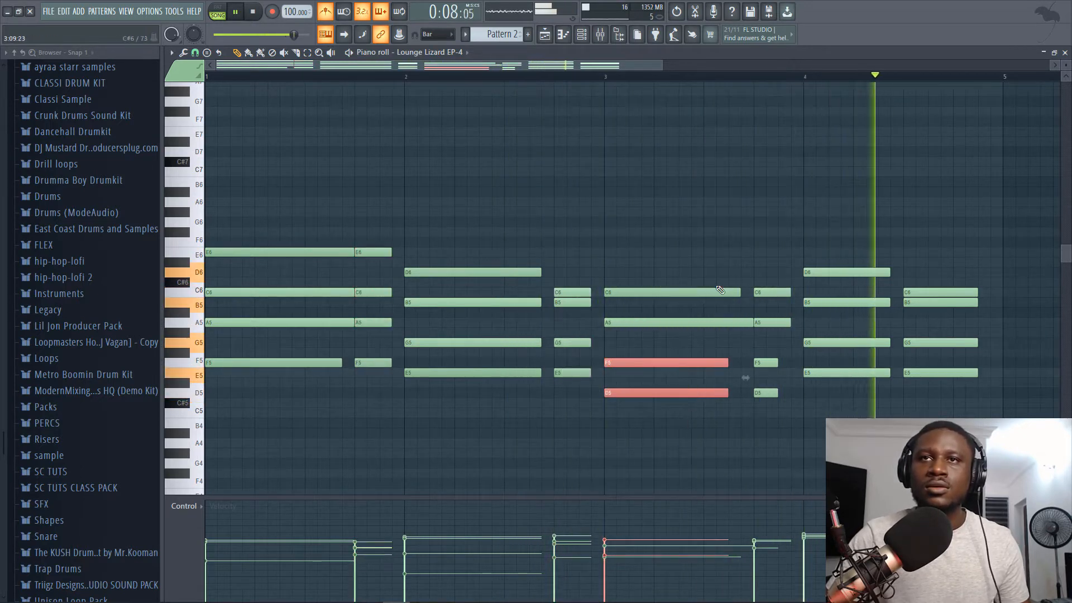
{"action": "left_click", "coordinate": [718, 291], "text": "ctrl+shift"}
{"action": "left_click_drag", "start_coordinate": [728, 364], "coordinate": [740, 363]}
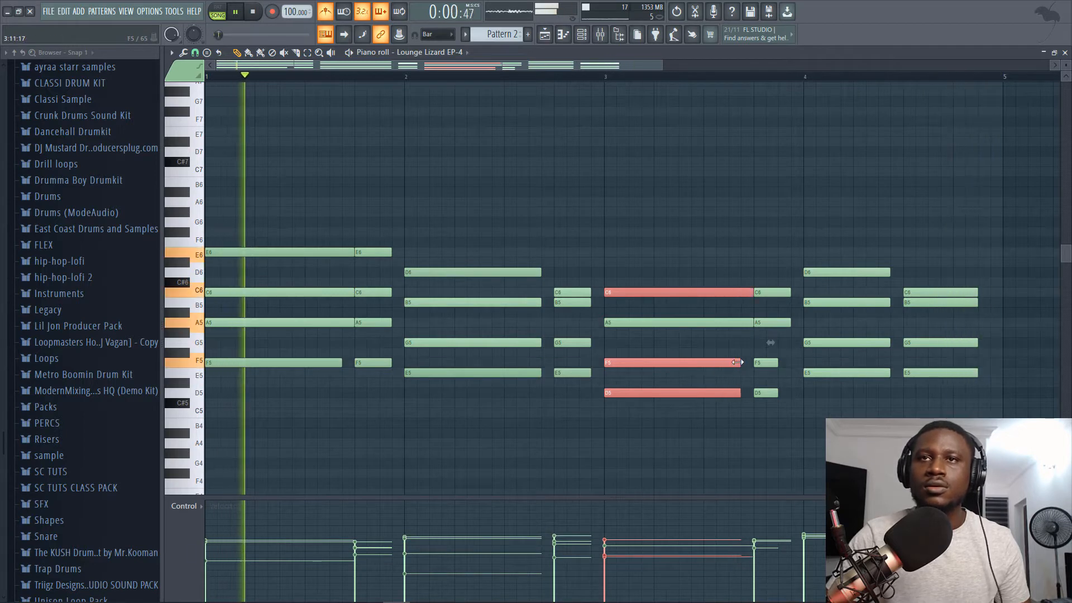
{"action": "mouse_move", "coordinate": [735, 279]}
{"action": "left_mouse_down"}
{"action": "mouse_move", "coordinate": [730, 294]}
{"action": "mouse_move", "coordinate": [740, 293]}
{"action": "left_mouse_up"}
{"action": "left_click_drag", "start_coordinate": [773, 344], "coordinate": [789, 393]}
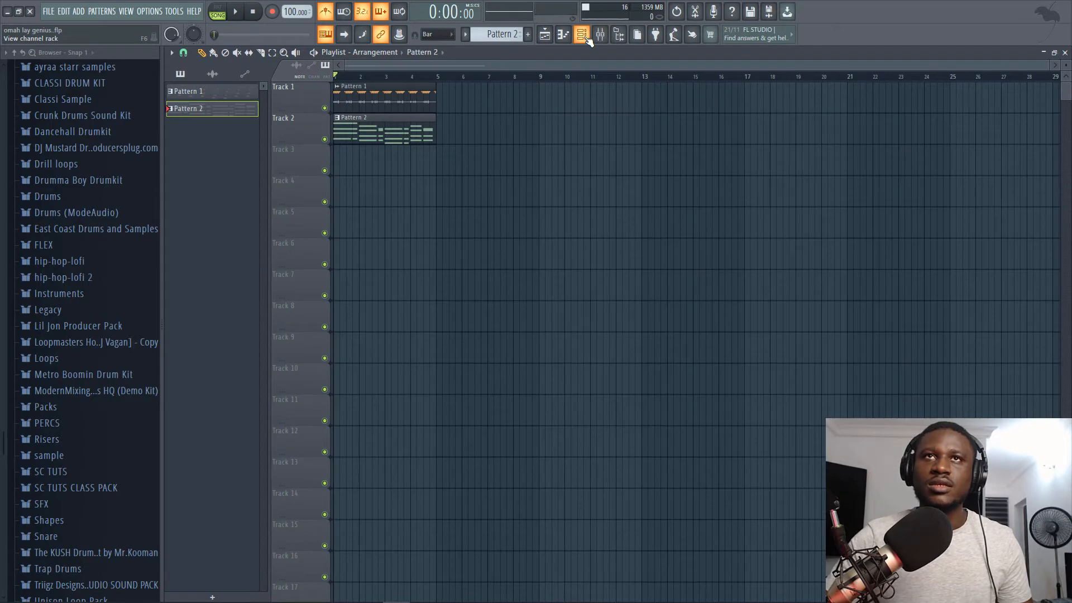
- Browse the TRITON_Extreme programs in the Bell/Mallet category and load a different sound
{"action": "left_click", "coordinate": [585, 37]}
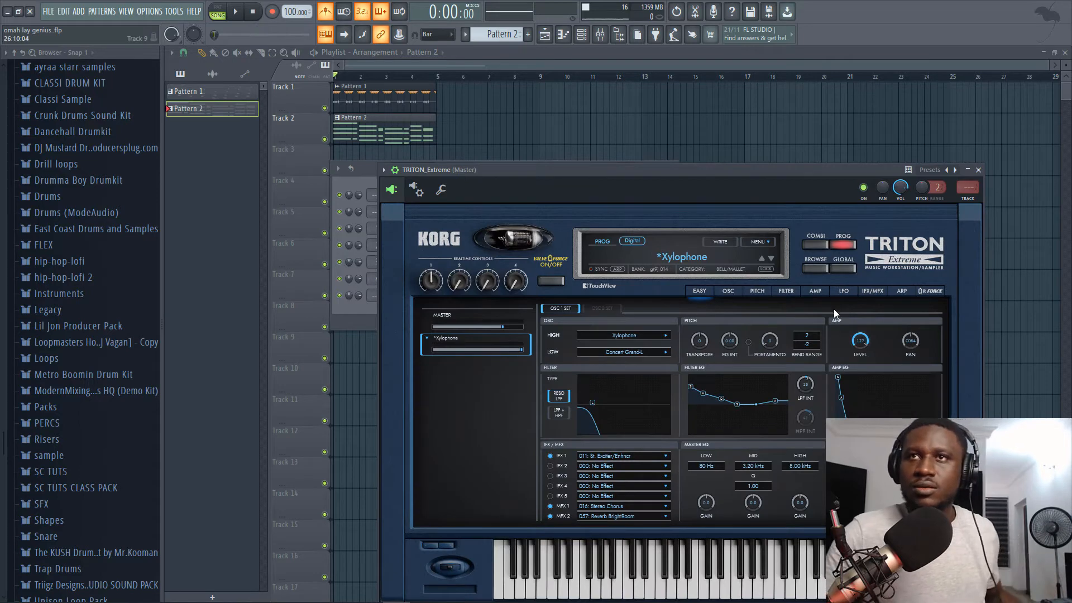
{"action": "left_click", "coordinate": [809, 269]}
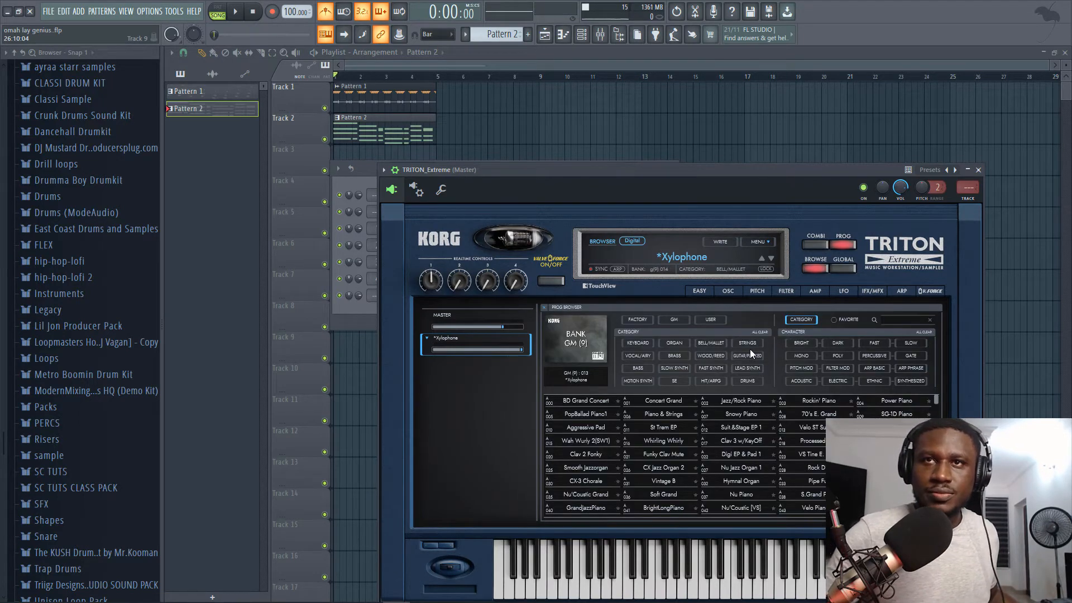
{"action": "left_click", "coordinate": [710, 343]}
{"action": "left_click", "coordinate": [741, 443]}
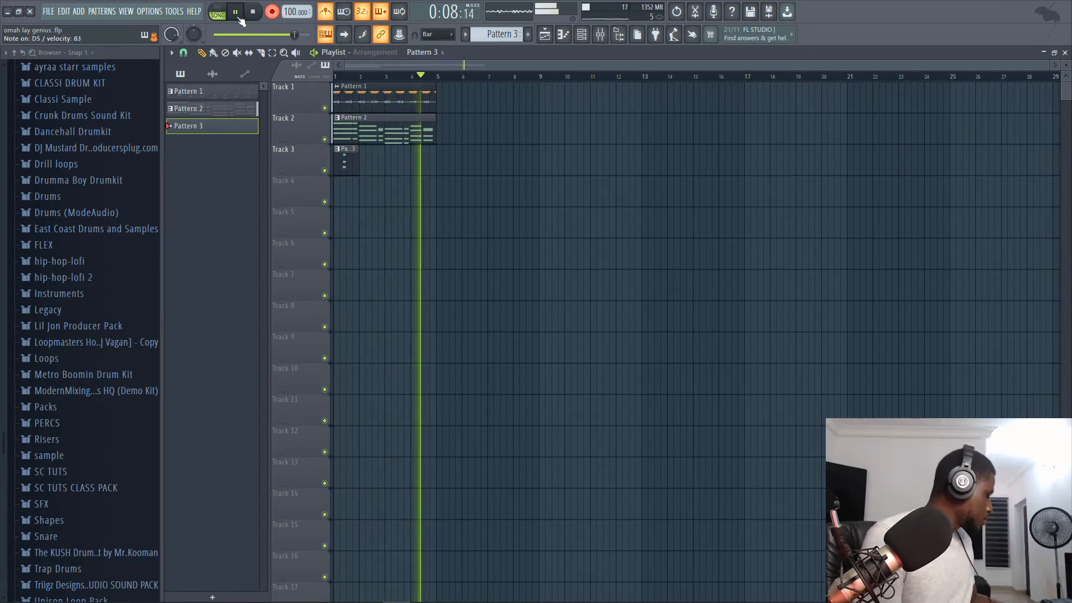
- Finish recording the four-bar TRITON_Extreme chord stabs on Track 3, then review their notes in the piano roll during playback
{"action": "key", "text": "space"}
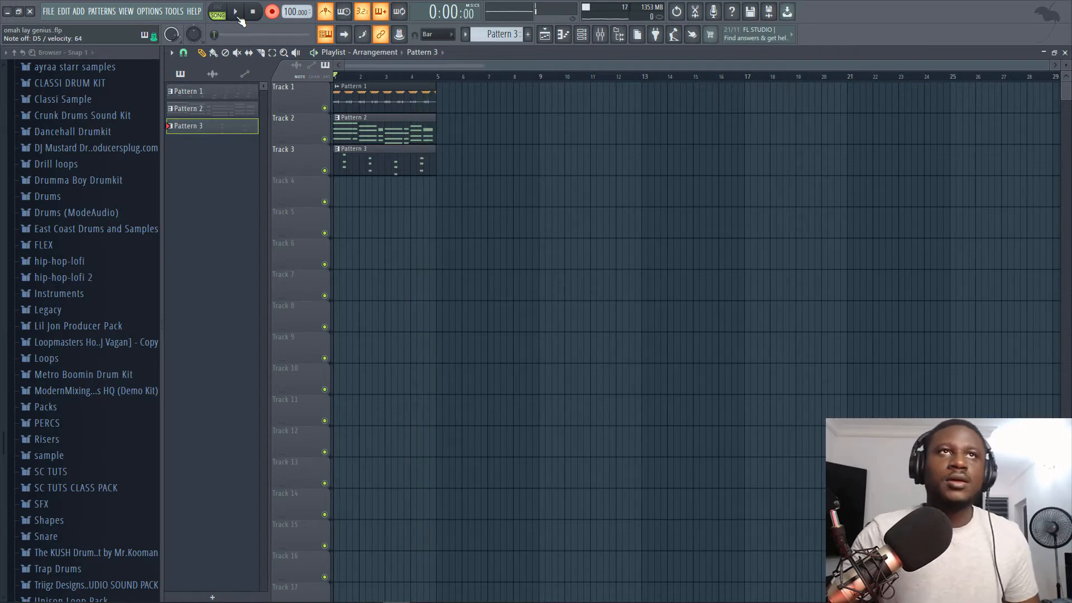
{"action": "key", "text": "space"}
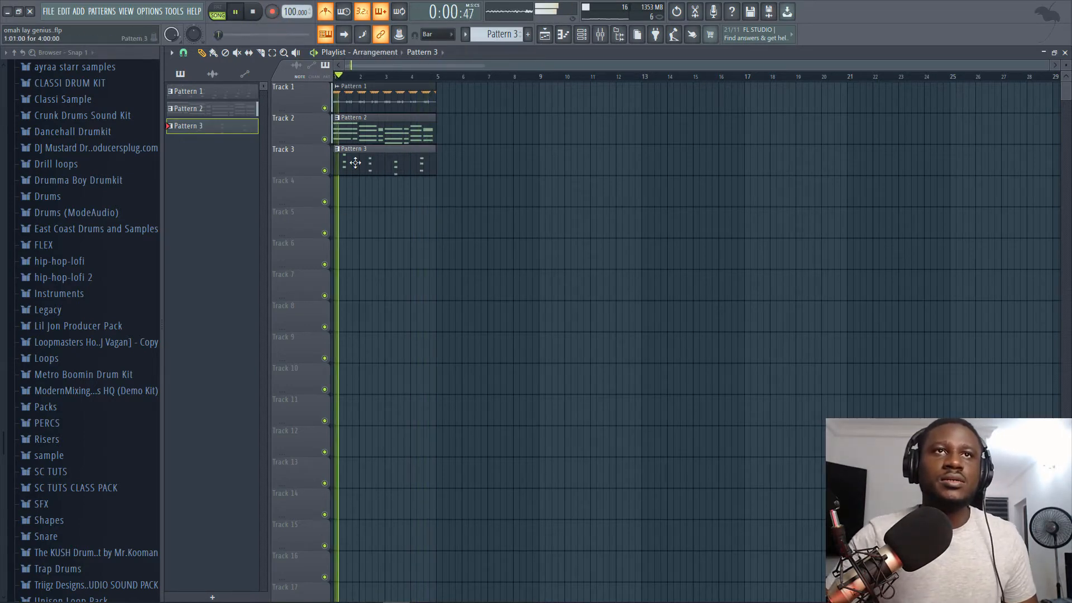
{"action": "double_click", "coordinate": [359, 167]}
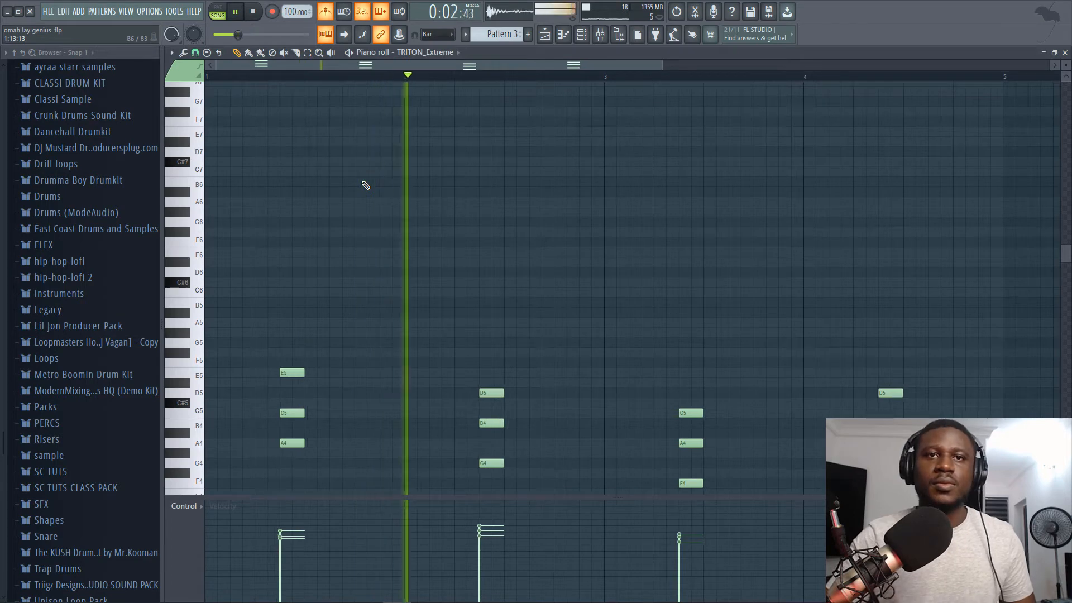
{"action": "scroll", "coordinate": [558, 234], "scroll_direction": "down", "scroll_amount": 4}
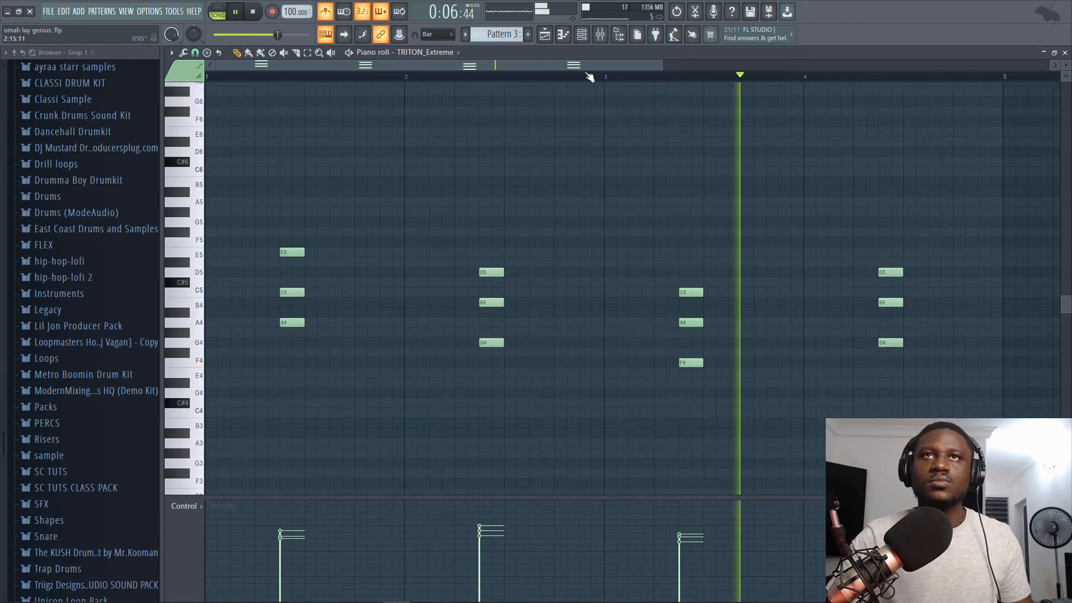
{"action": "scroll", "coordinate": [589, 77], "scroll_direction": "down", "scroll_amount": 3}
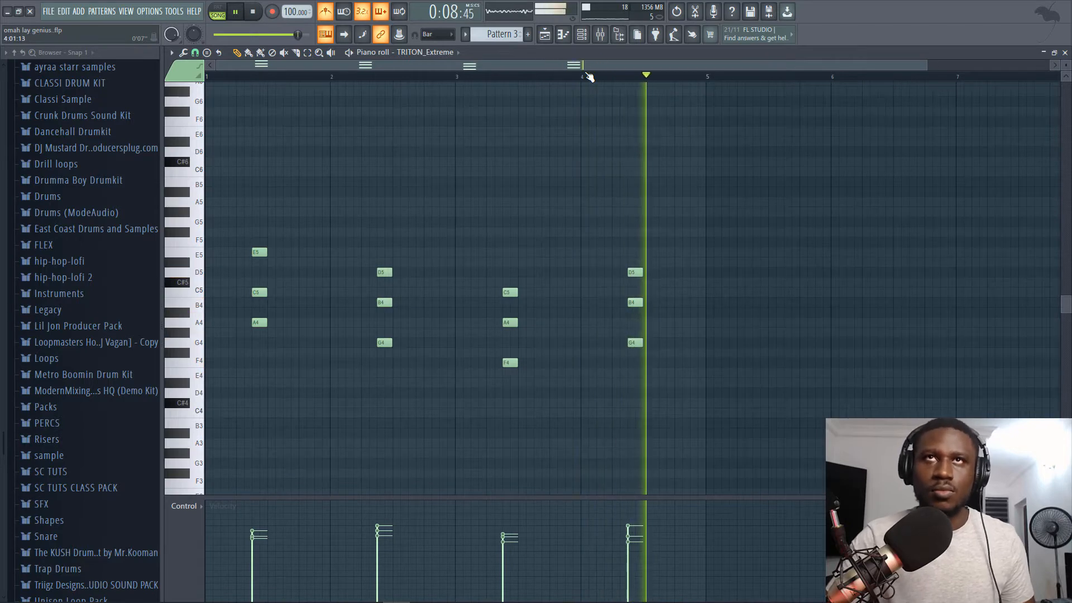
{"action": "key", "text": "space"}
{"action": "left_click", "coordinate": [544, 34]}
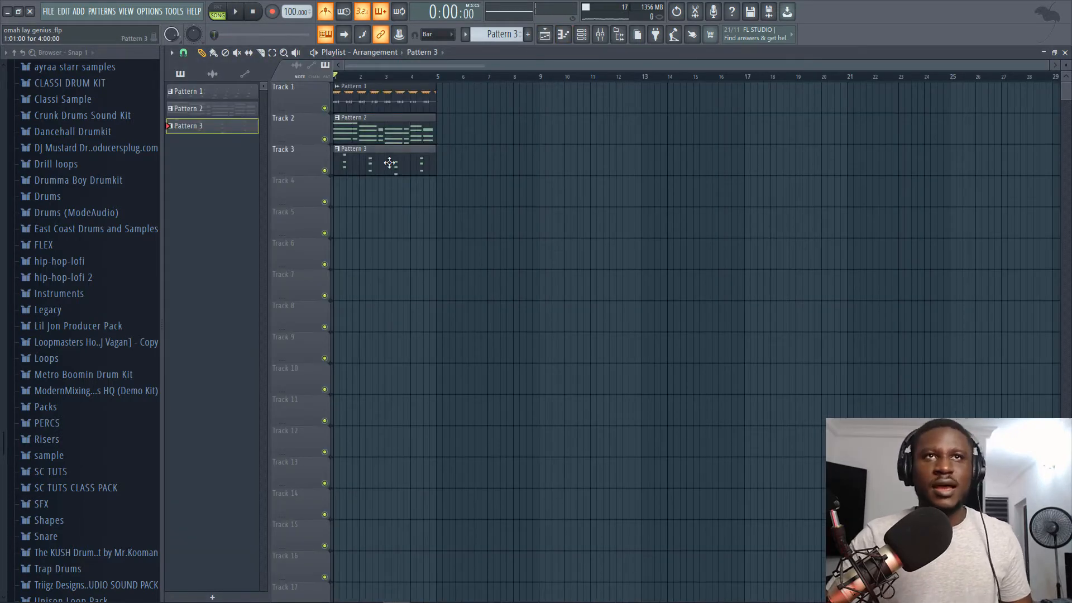
- Render Pattern 3 and replace it with an audio clip, then route the clip to mixer insert 1
{"action": "right_click", "coordinate": [239, 131]}
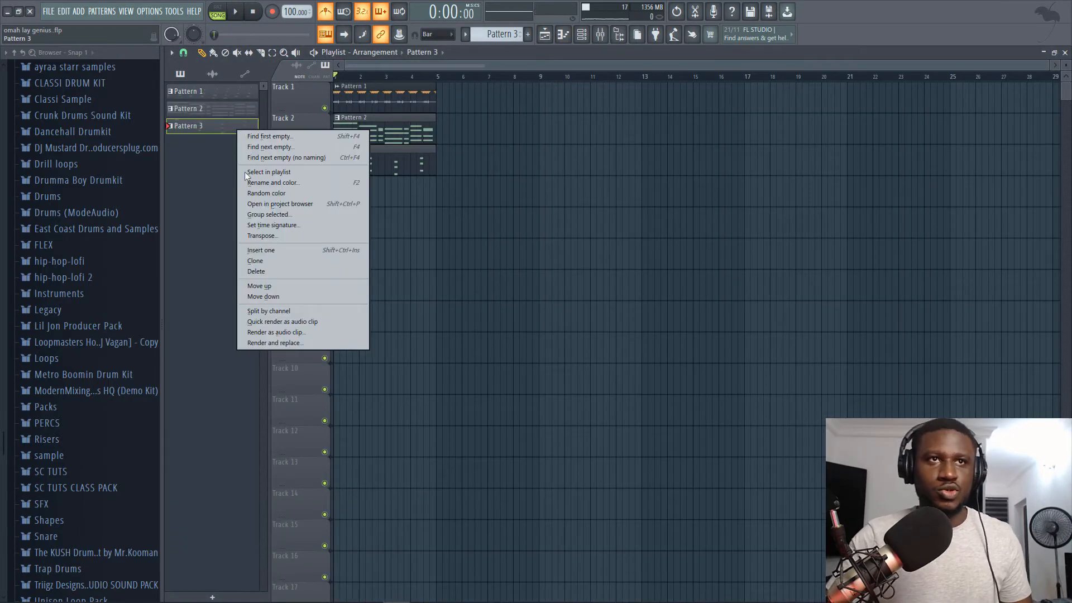
{"action": "left_click", "coordinate": [273, 343]}
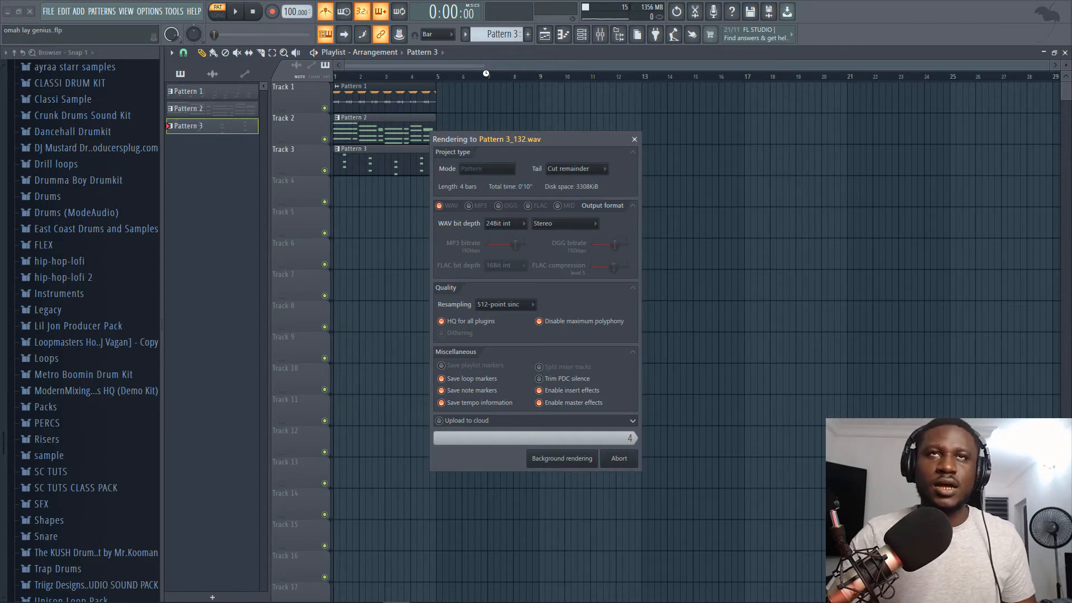
{"action": "double_click", "coordinate": [380, 160]}
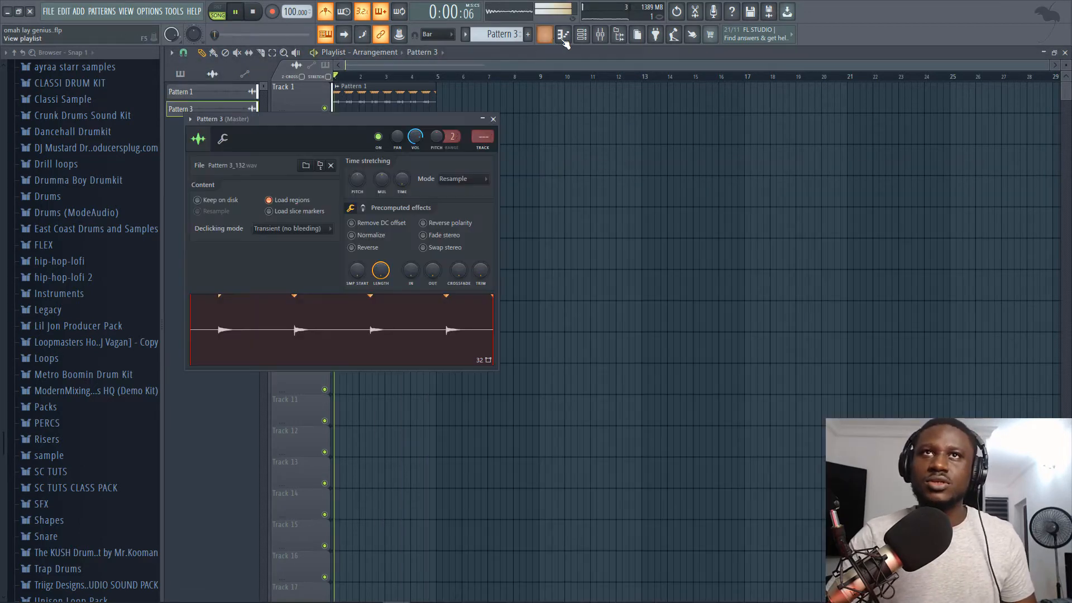
{"action": "key", "text": "F9"}
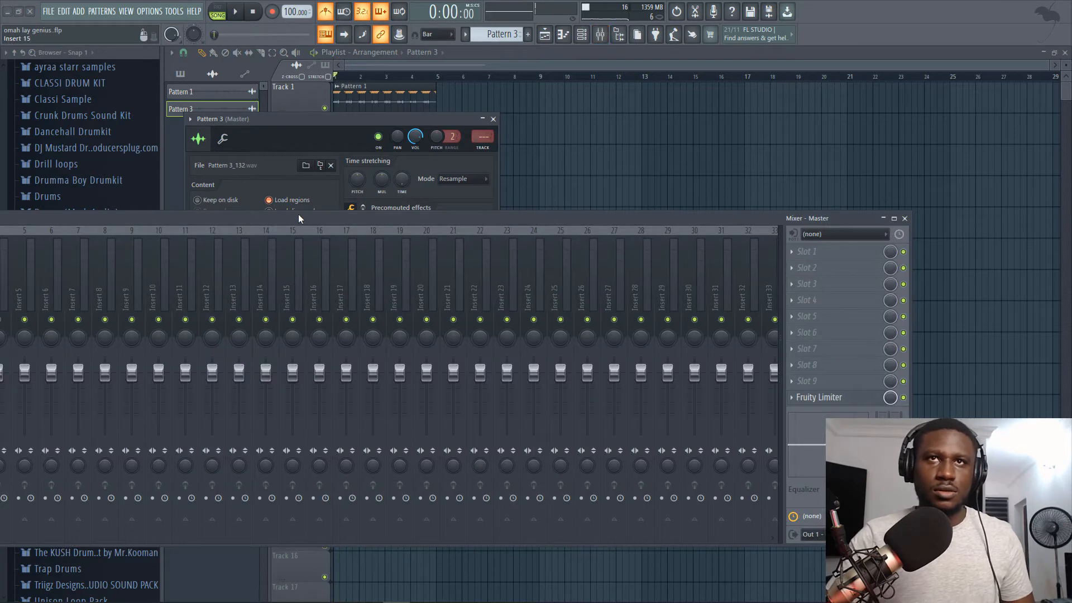
{"action": "left_click_drag", "start_coordinate": [299, 217], "coordinate": [691, 197]}
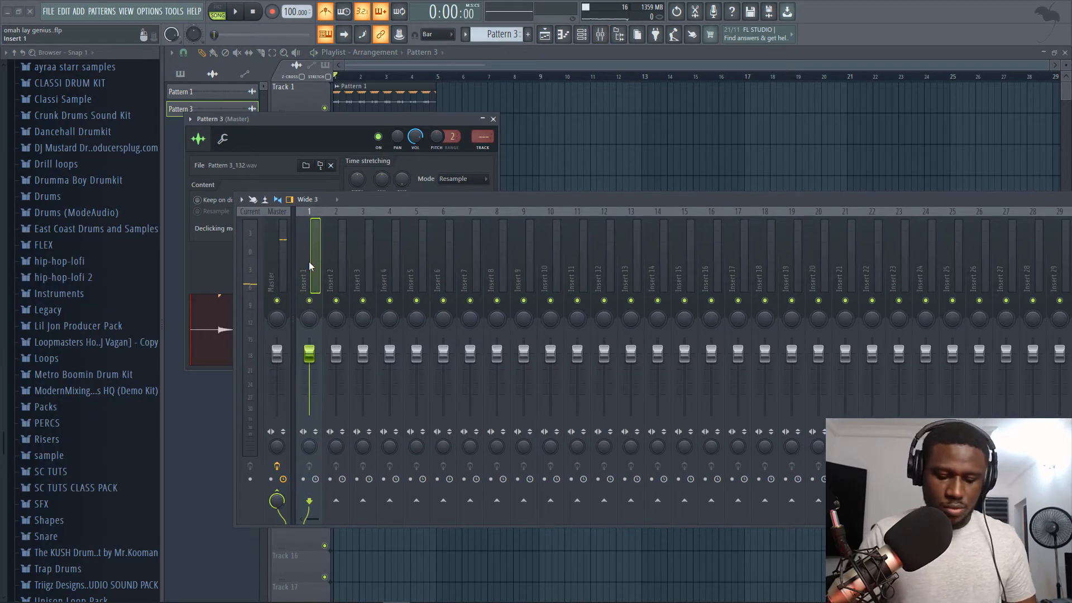
{"action": "key", "text": "ctrl+l"}
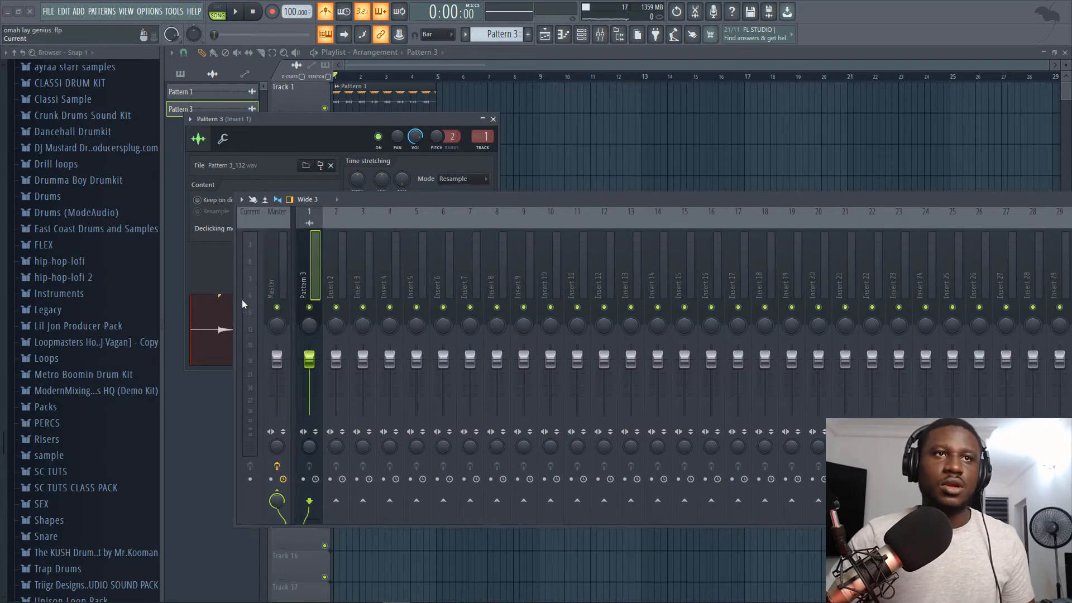
{"action": "left_click_drag", "start_coordinate": [235, 302], "coordinate": [695, 301]}
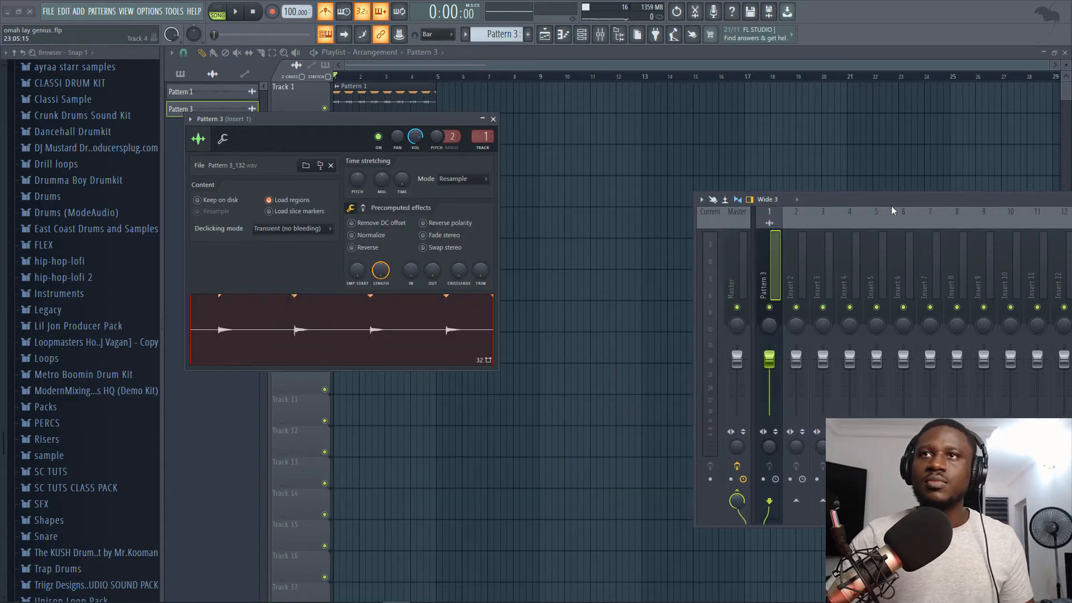
{"action": "left_click_drag", "start_coordinate": [891, 202], "coordinate": [548, 246]}
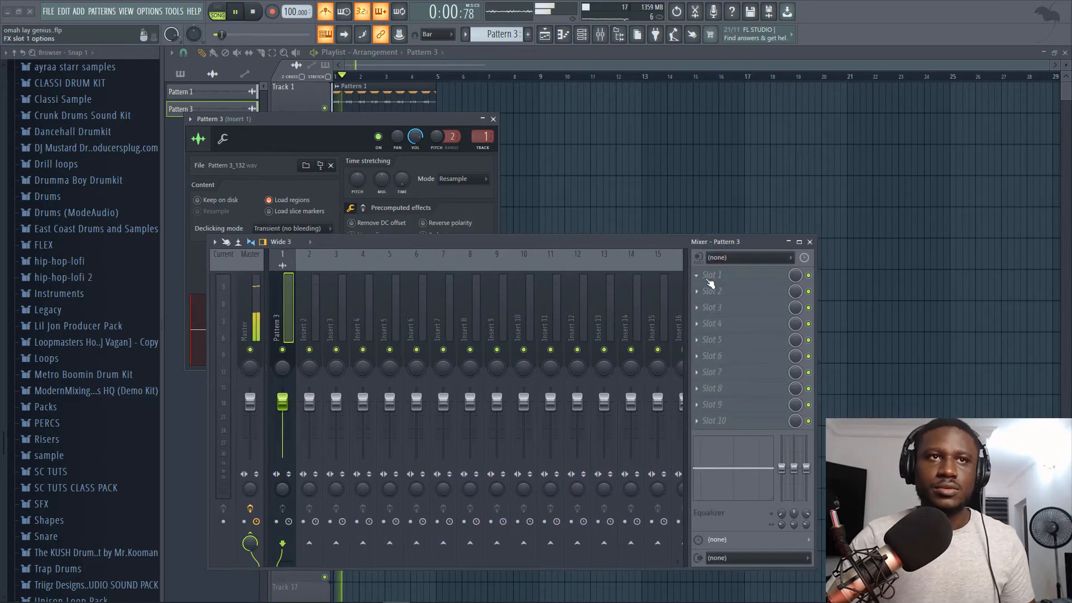
- Load Fruity Parametric EQ 2 in the first effect slot of Pattern 3's mixer track
{"action": "key", "text": "space"}
{"action": "left_click", "coordinate": [714, 273]}
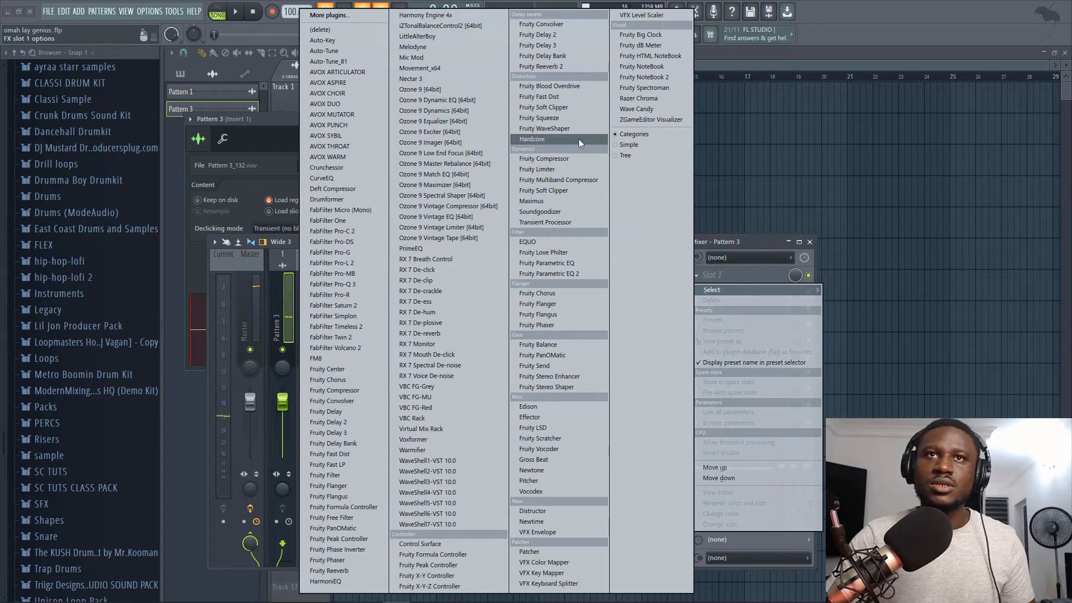
{"action": "left_click", "coordinate": [550, 274]}
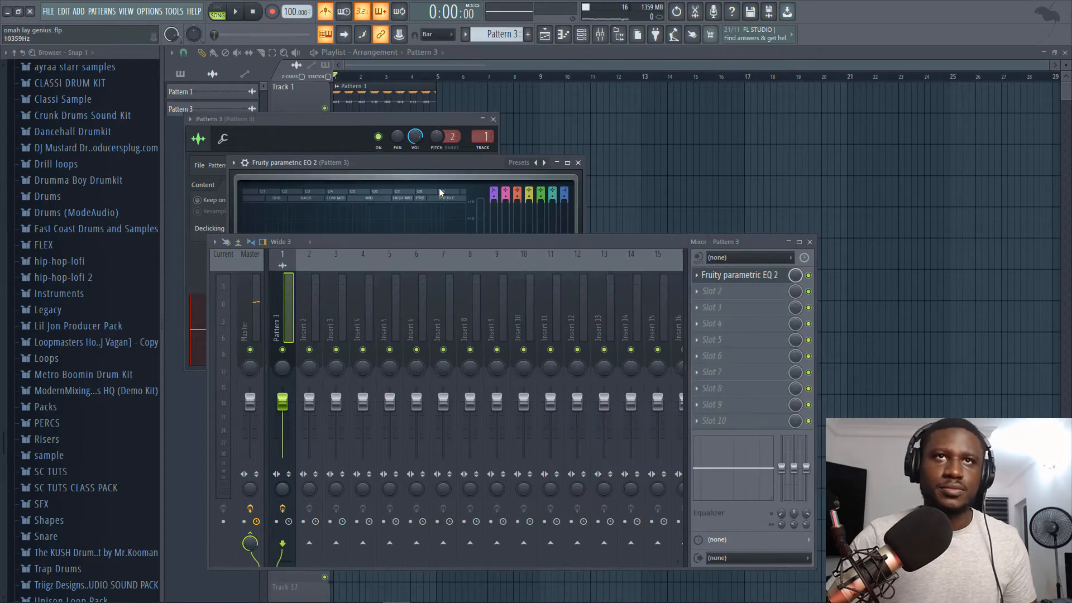
{"action": "left_click_drag", "start_coordinate": [491, 162], "coordinate": [715, 54]}
- Roll off Pattern 3's treble by pulling EQ band 7 all the way down during playback checks
{"action": "key", "text": "space"}
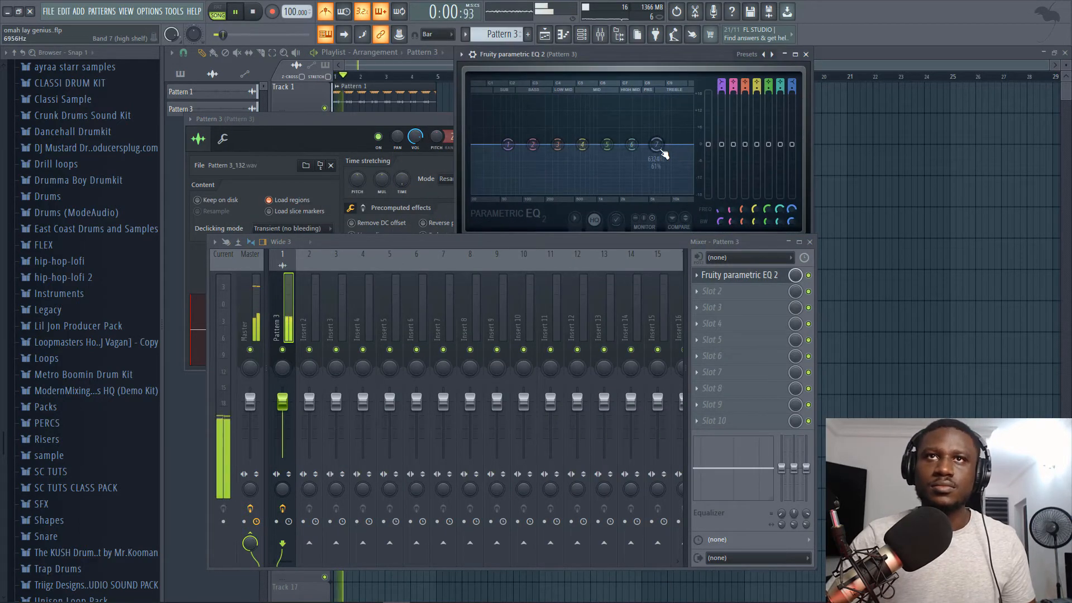
{"action": "key", "text": "space"}
{"action": "left_click_drag", "start_coordinate": [658, 146], "coordinate": [646, 191]}
{"action": "key", "text": "space"}
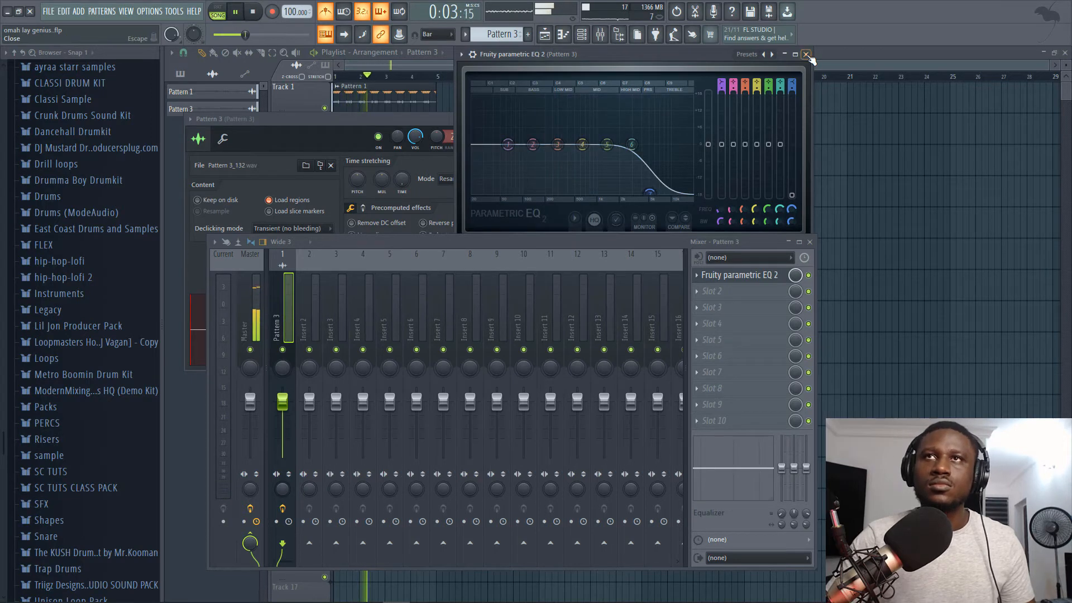
{"action": "left_click", "coordinate": [806, 55]}
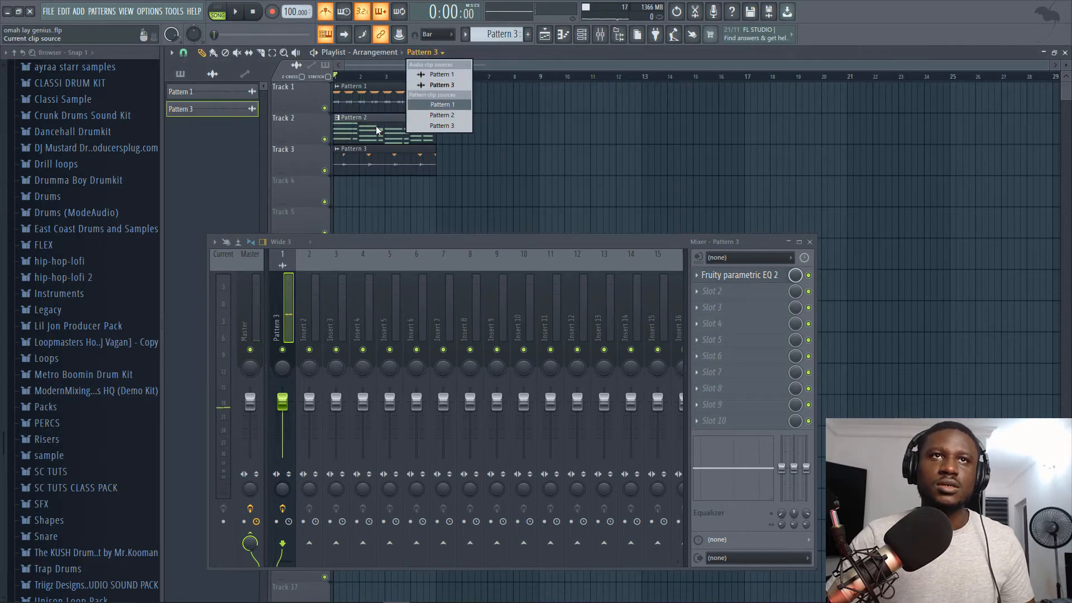
- Render Pattern 2 and replace it with an audio clip, then route the clip to mixer insert 2
{"action": "left_click", "coordinate": [446, 85]}
{"action": "right_click", "coordinate": [230, 108]}
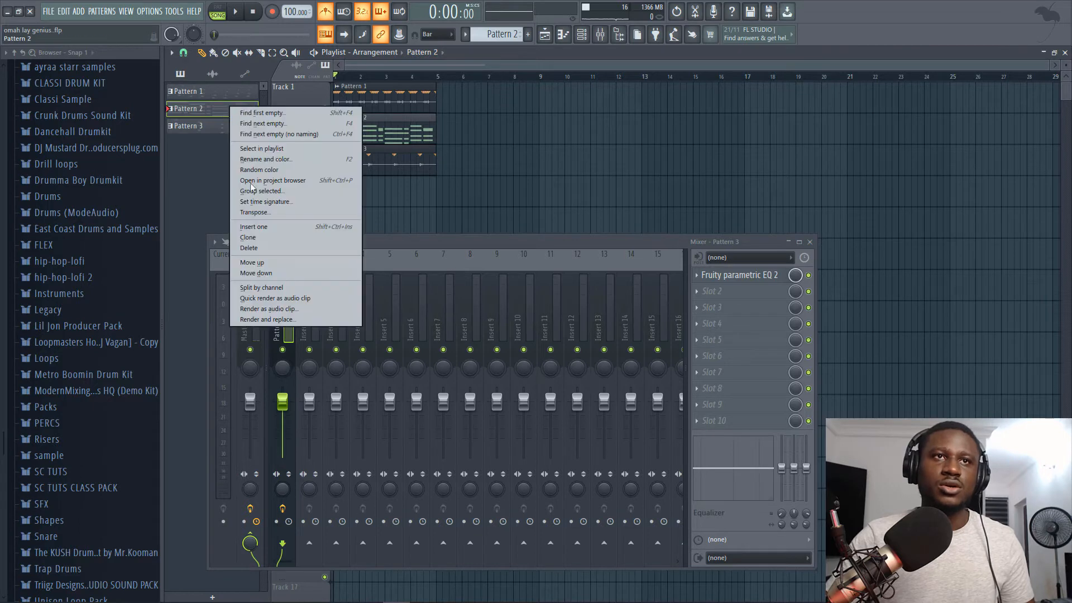
{"action": "left_click", "coordinate": [258, 321]}
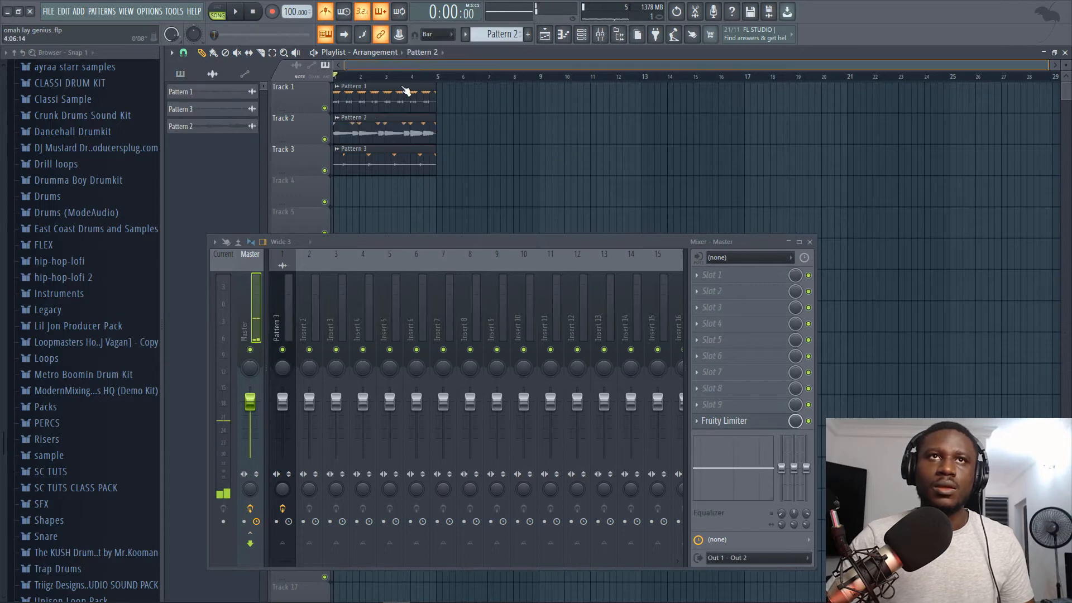
{"action": "double_click", "coordinate": [354, 133]}
{"action": "left_click", "coordinate": [309, 307]}
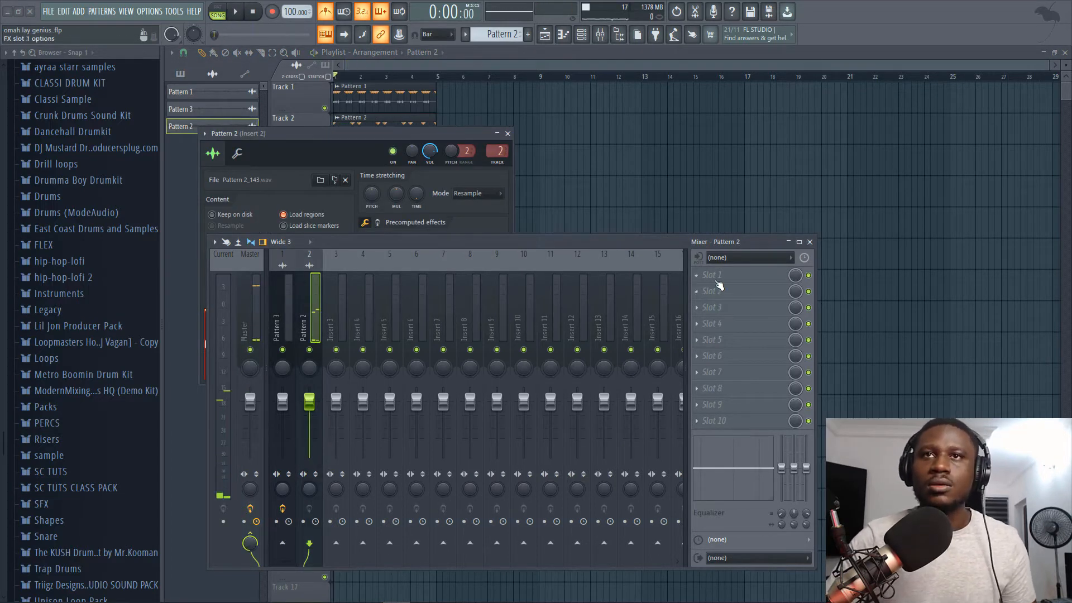
- Load Fruity Parametric EQ 2 on Pattern 2's mixer track and pull its high-frequency band down
{"action": "left_click", "coordinate": [714, 275]}
{"action": "left_click", "coordinate": [573, 275]}
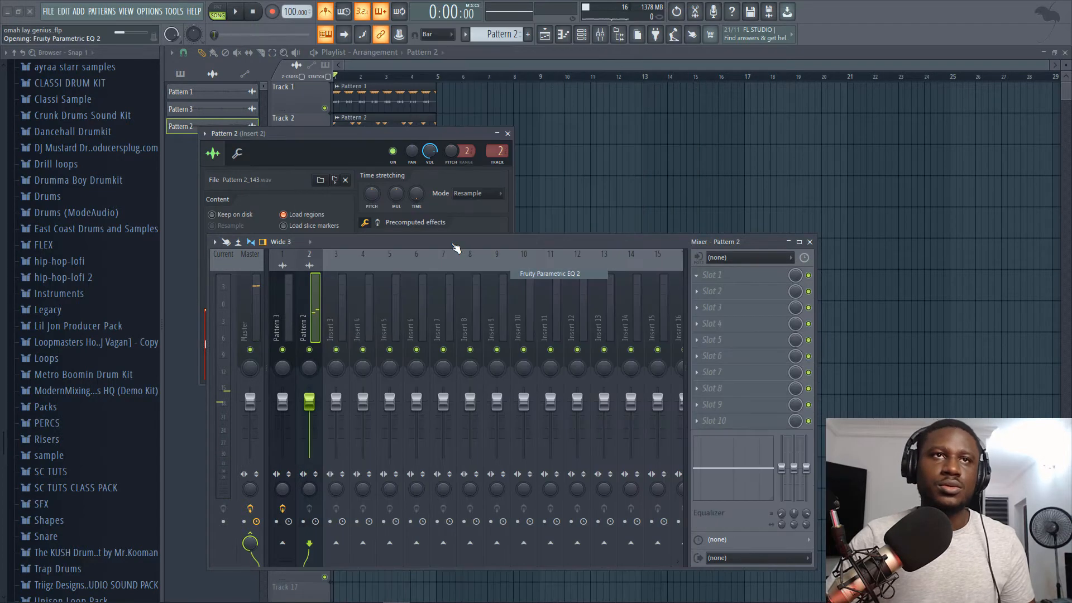
{"action": "left_click_drag", "start_coordinate": [648, 71], "coordinate": [652, 64]}
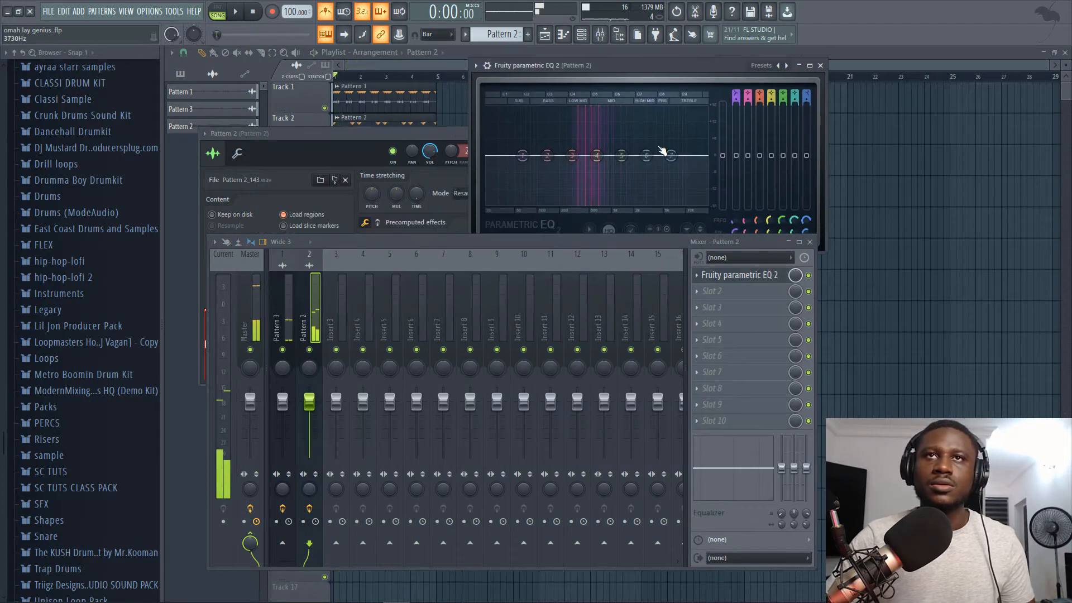
{"action": "left_click_drag", "start_coordinate": [646, 156], "coordinate": [663, 198]}
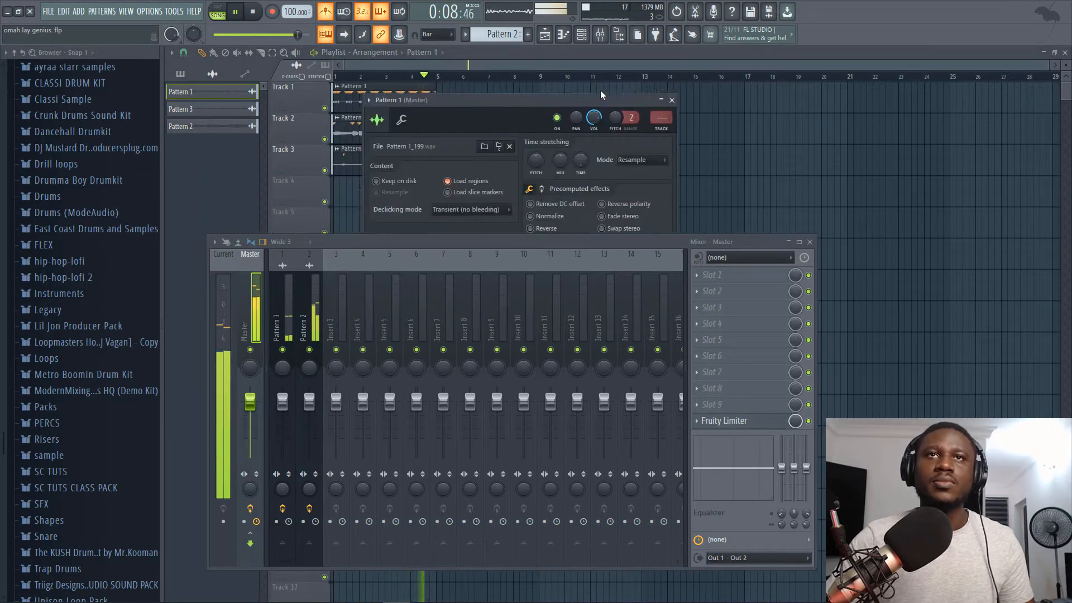
- Adjust the stretch pitch of the Pattern 1 audio clip, set its stretch mode to Auto, and audition it with the other parts
{"action": "key", "text": "space"}
{"action": "left_click_drag", "start_coordinate": [601, 91], "coordinate": [610, 58]}
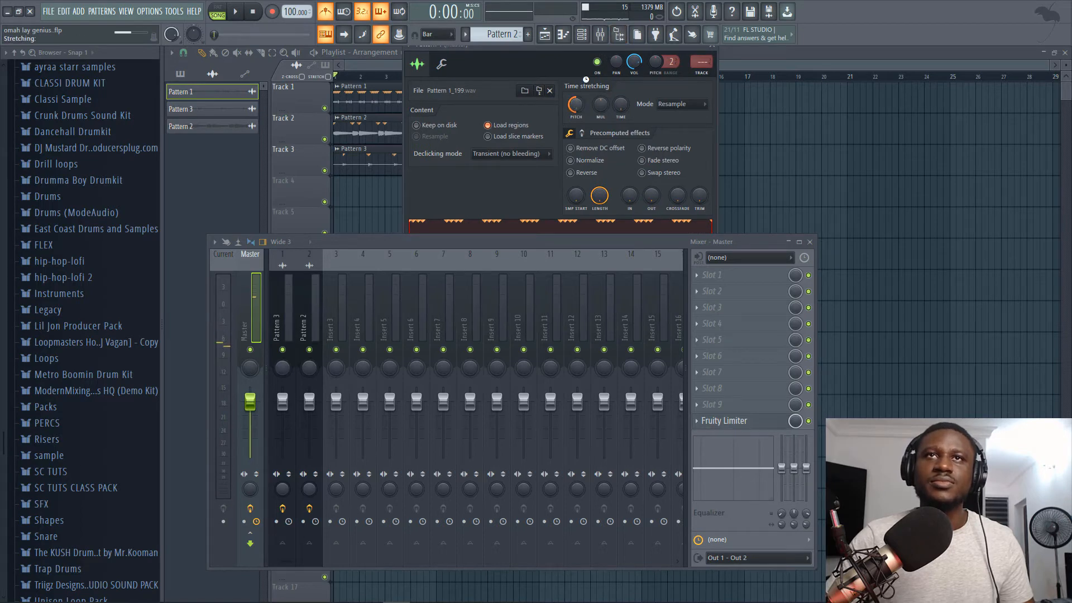
{"action": "key", "text": "space"}
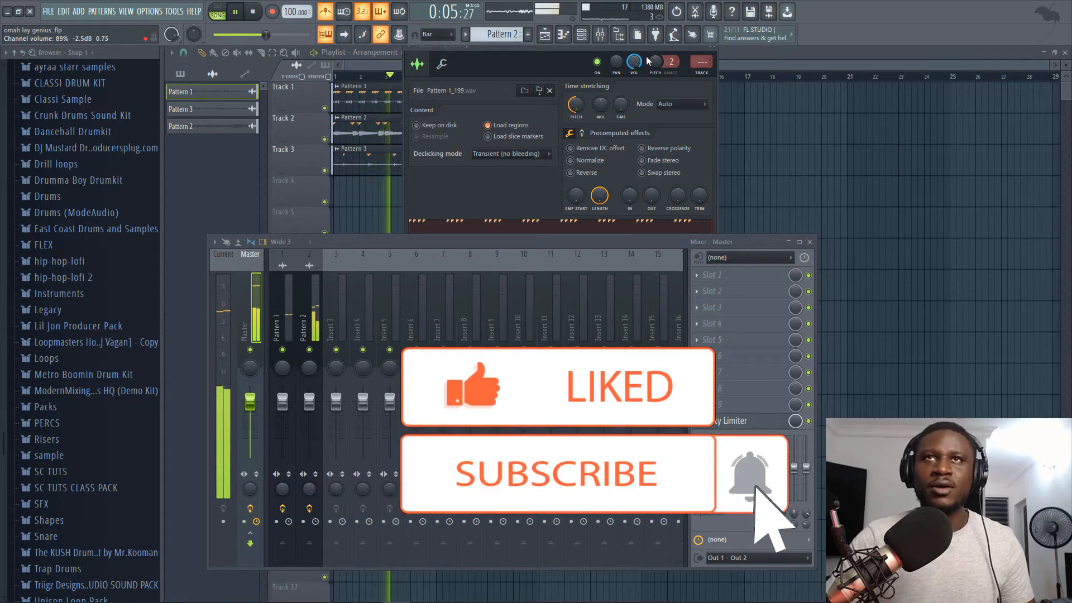
{"action": "left_click", "coordinate": [710, 47]}
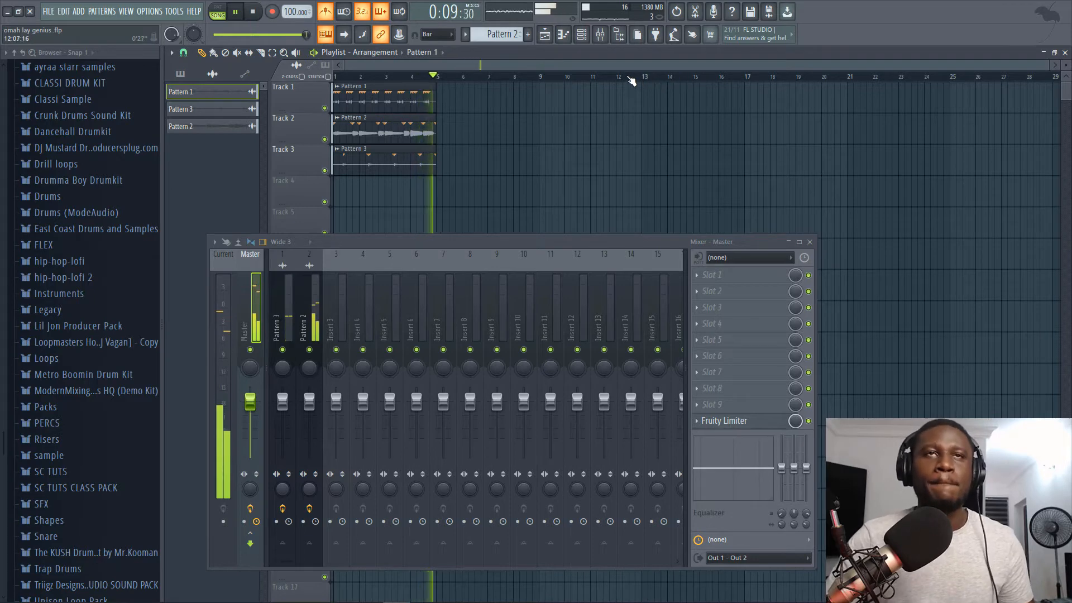
{"action": "left_click", "coordinate": [810, 243]}
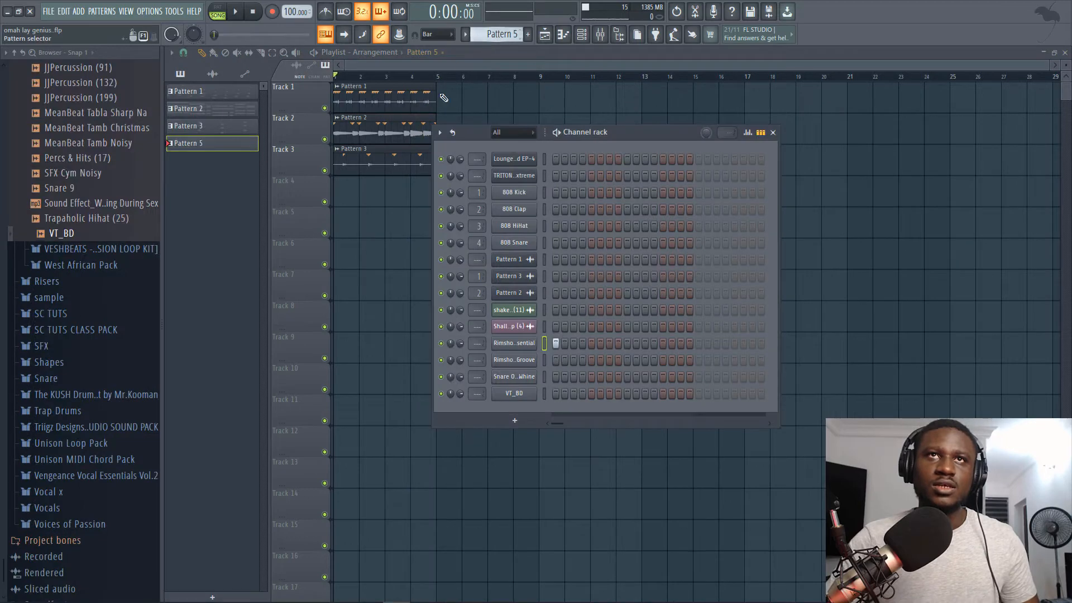
- Place Pattern 5 at bar 1 of Track 4 and play the arrangement with the channel rack open
{"action": "left_click", "coordinate": [348, 191]}
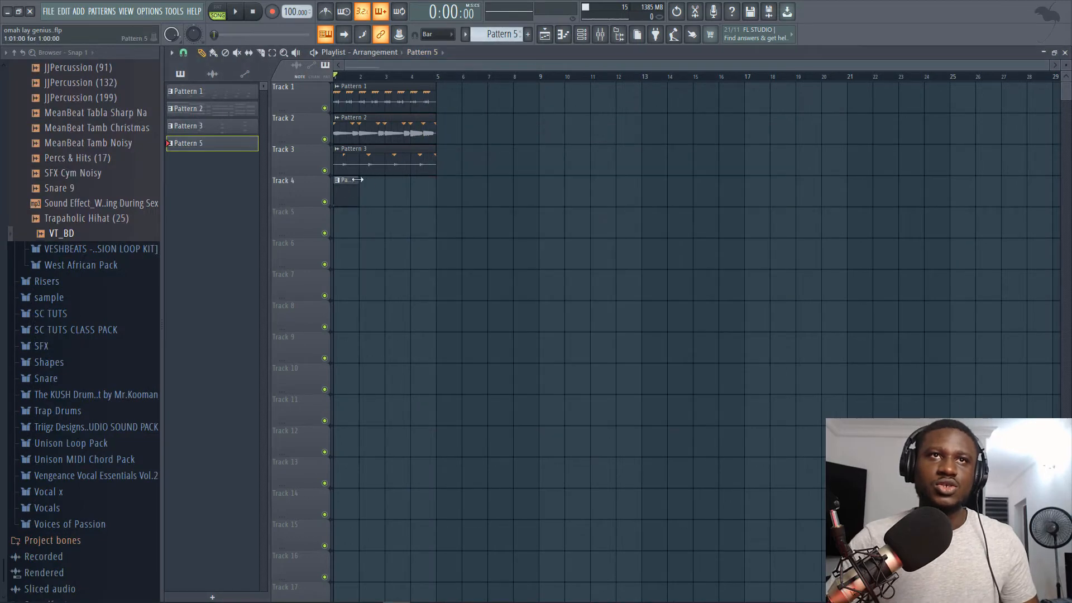
{"action": "left_click", "coordinate": [582, 34]}
{"action": "key", "text": "space"}
- Add hits on steps 4, 7, 9, 12 and 15 of the first rimshot channel in Pattern 5
{"action": "left_click", "coordinate": [583, 343]}
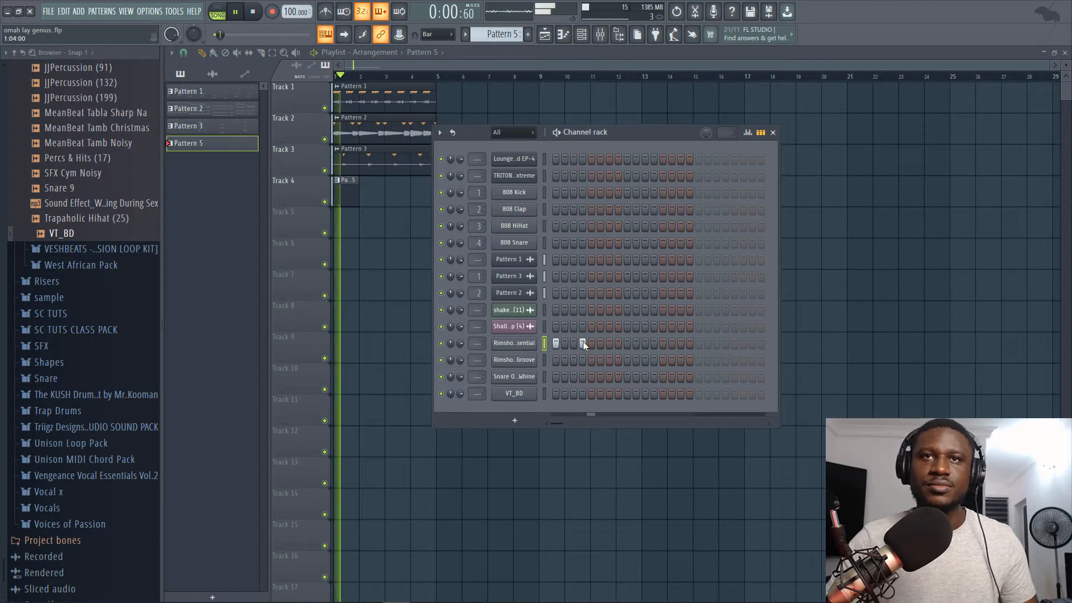
{"action": "left_click", "coordinate": [610, 343]}
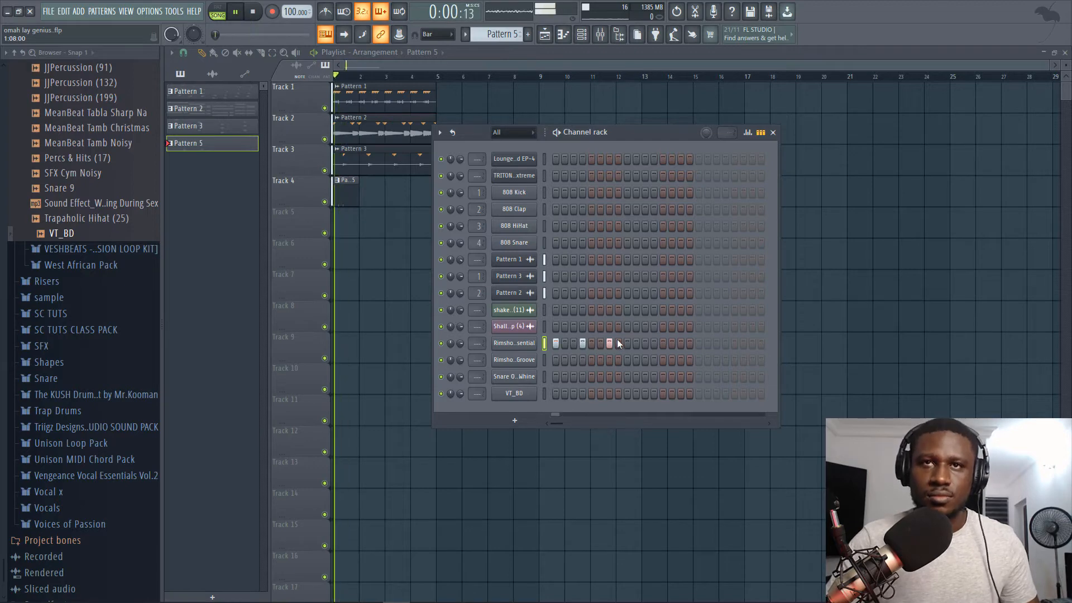
{"action": "left_click", "coordinate": [627, 343]}
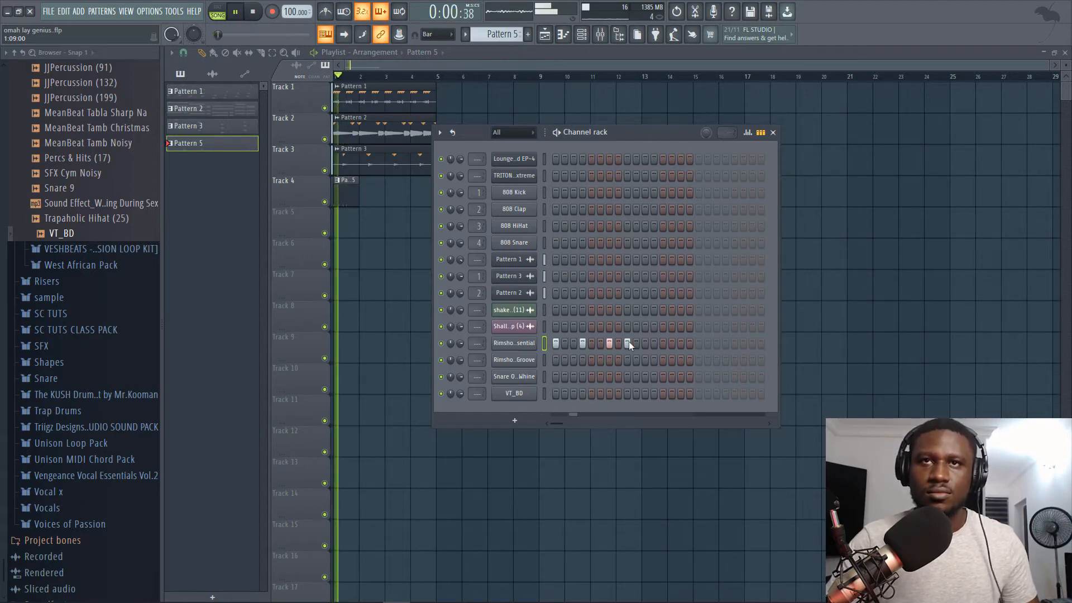
{"action": "left_click", "coordinate": [653, 342]}
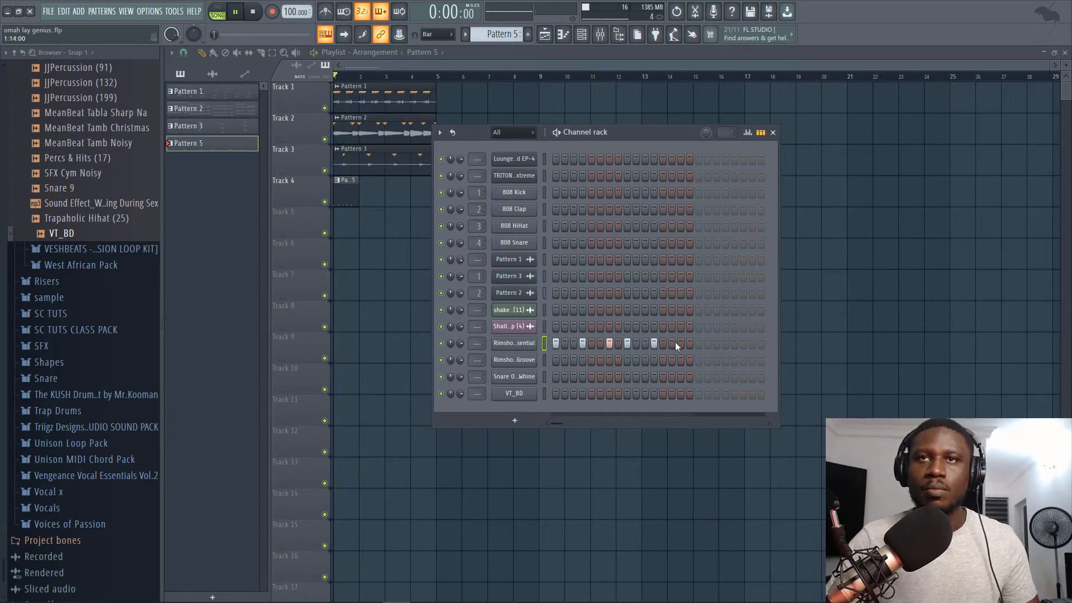
{"action": "left_click", "coordinate": [678, 342]}
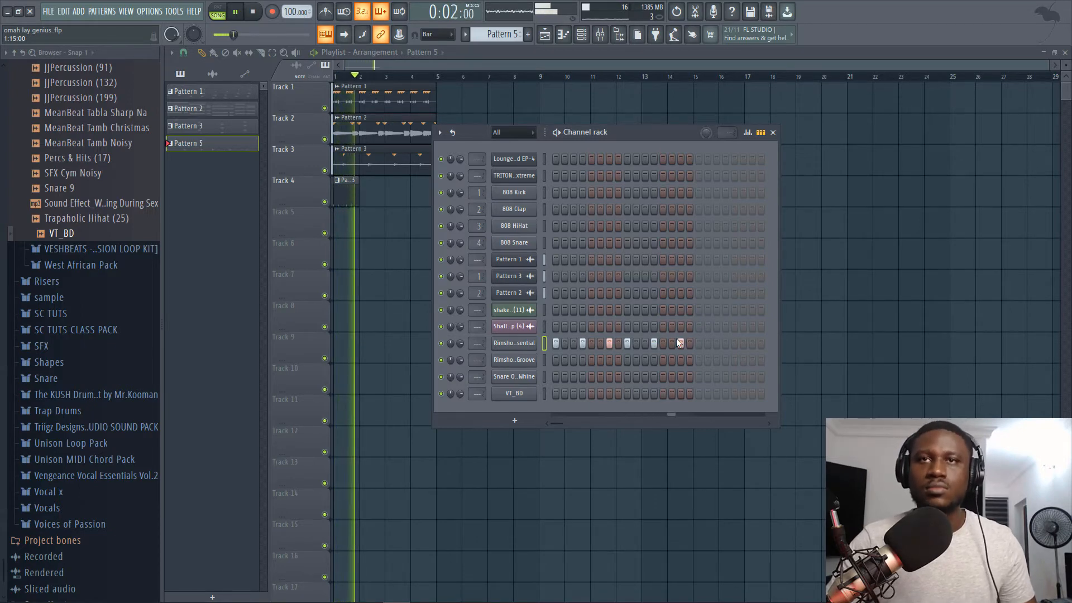
- Add hits on steps 7 and 15 of the second rimshot channel, Rimsho..Groove, in Pattern 5
{"action": "left_click", "coordinate": [544, 361]}
{"action": "key", "text": "space"}
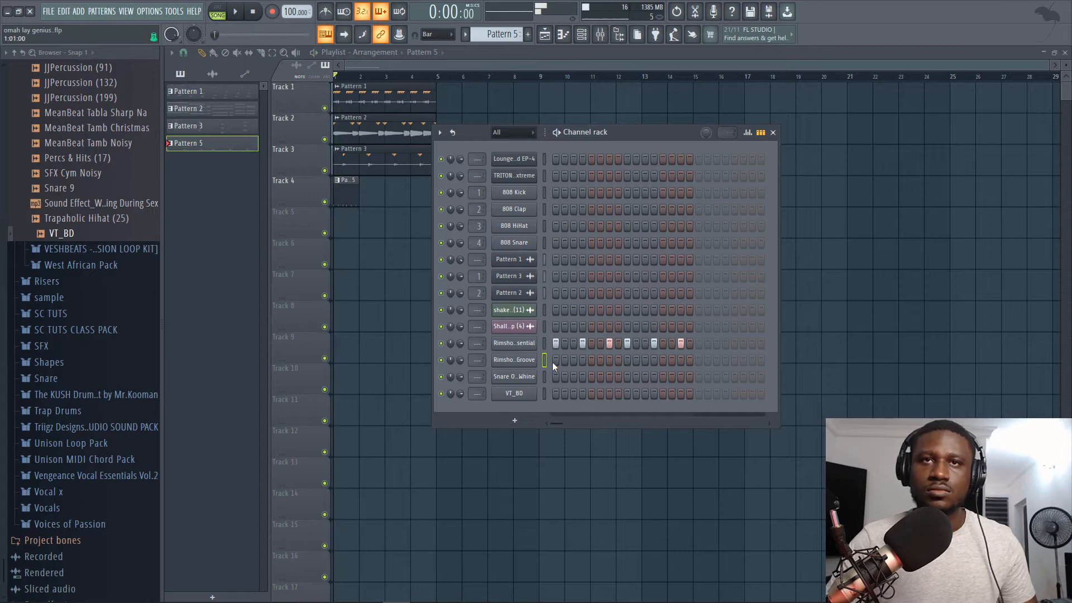
{"action": "key", "text": "space"}
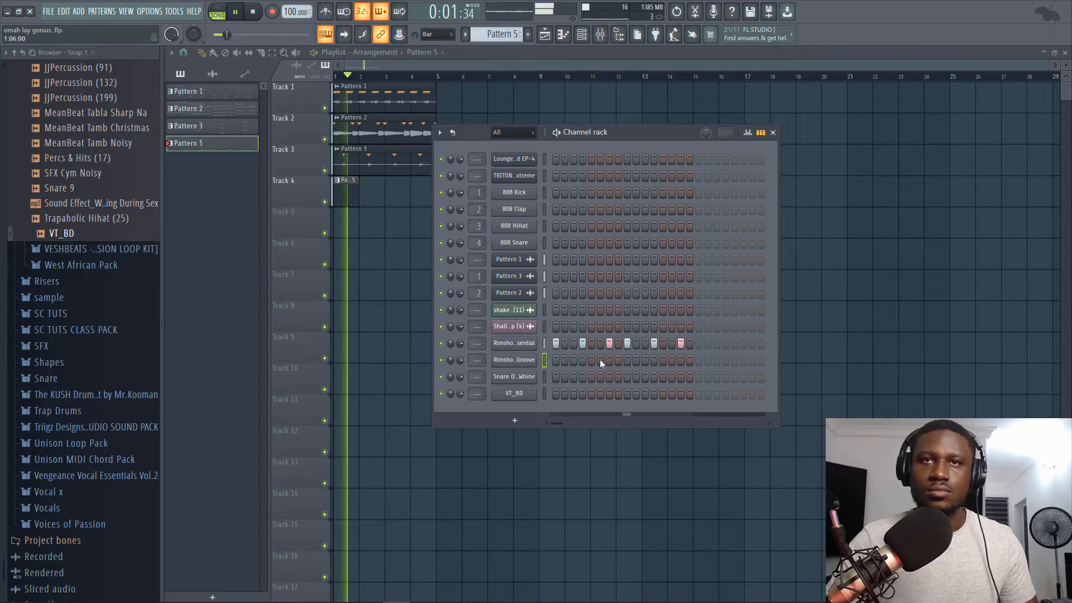
{"action": "key", "text": "space"}
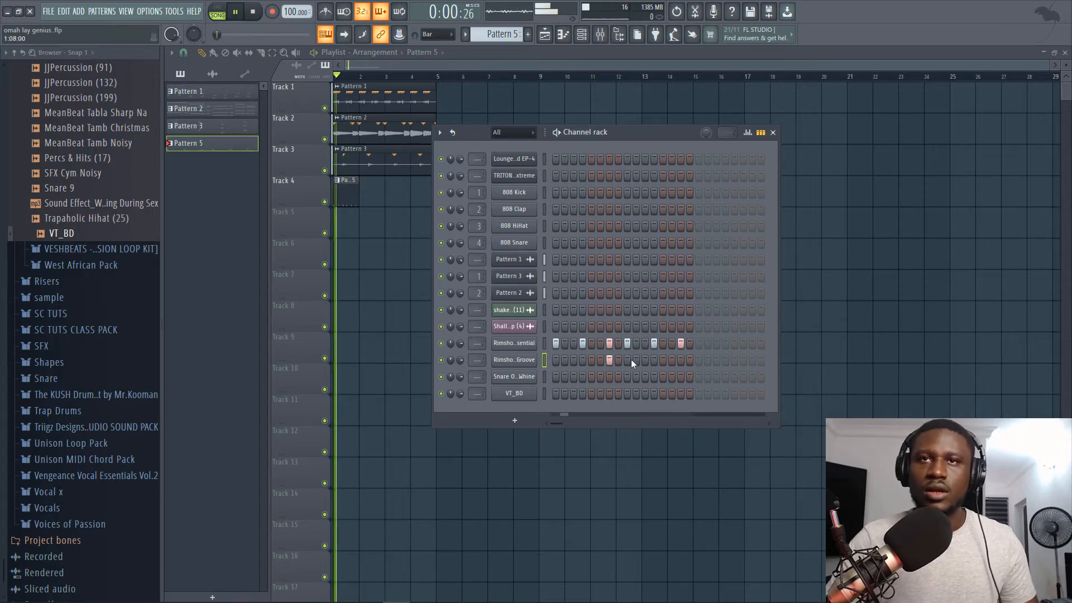
{"action": "left_click", "coordinate": [678, 360]}
- Select the Snare O..Whine channel and audition the beat for a snare part
{"action": "left_click", "coordinate": [544, 376]}
{"action": "key", "text": "space"}
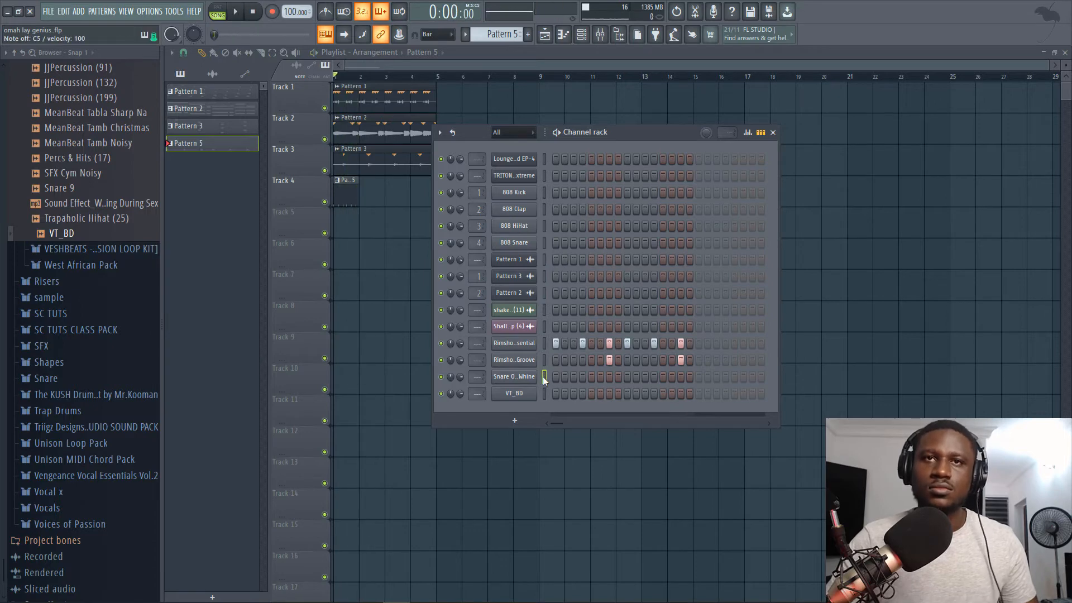
{"action": "key", "text": "space"}
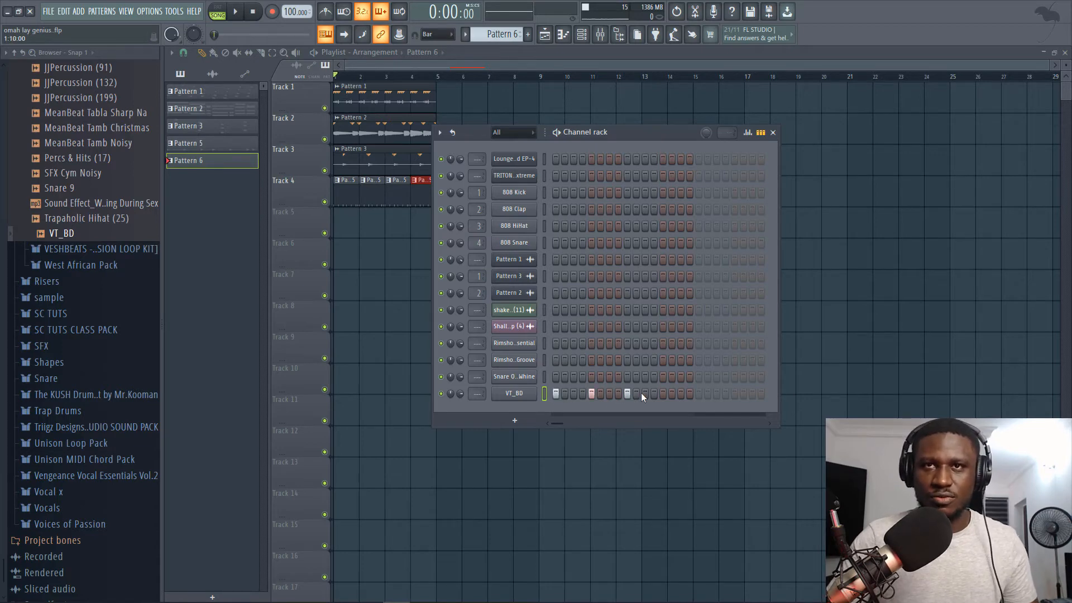
- Continue the VT_BD kick in Pattern 6 every four steps, with hits on steps 13, 17 and 21
{"action": "left_click", "coordinate": [689, 393]}
{"action": "left_click", "coordinate": [698, 393]}
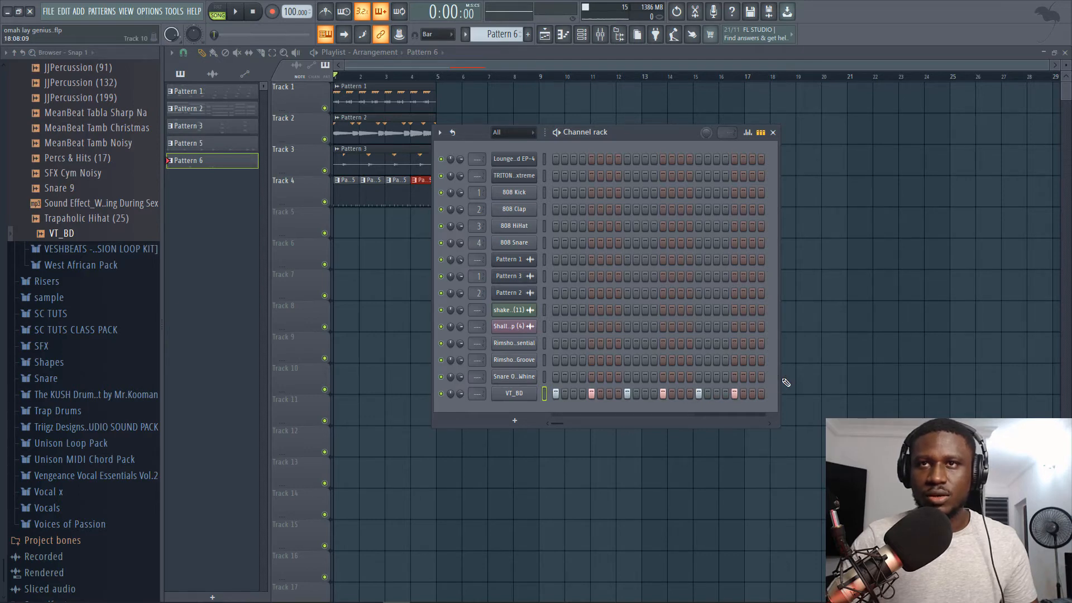
- Extend the VT_BD kick every four steps through step 29 and place Pattern 6 at bar 1 of Track 5
{"action": "left_click_drag", "start_coordinate": [778, 381], "coordinate": [970, 390]}
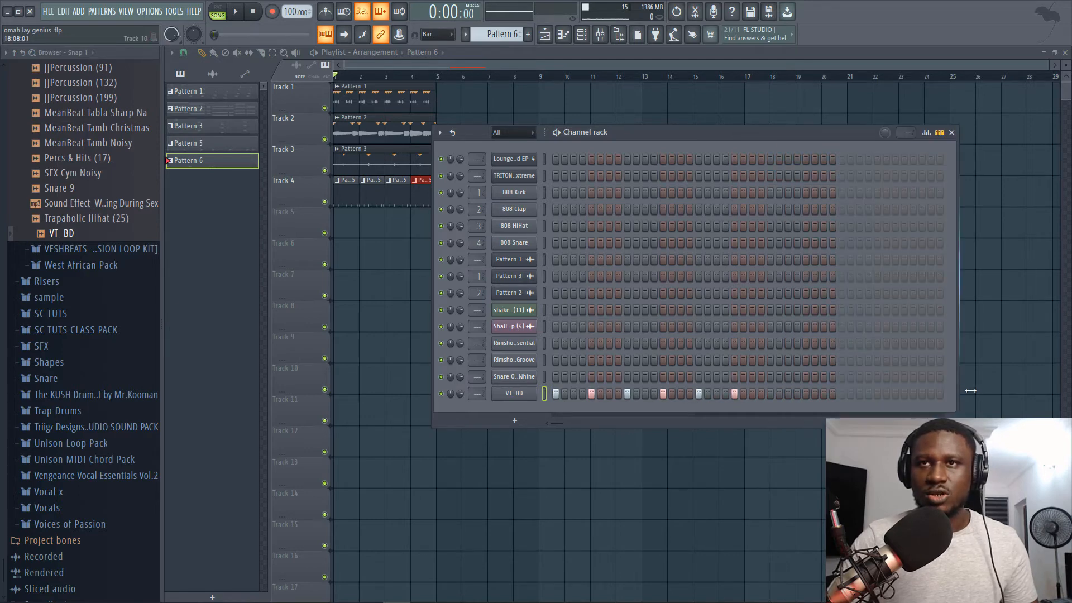
{"action": "left_click", "coordinate": [841, 393]}
{"action": "left_click", "coordinate": [875, 393]}
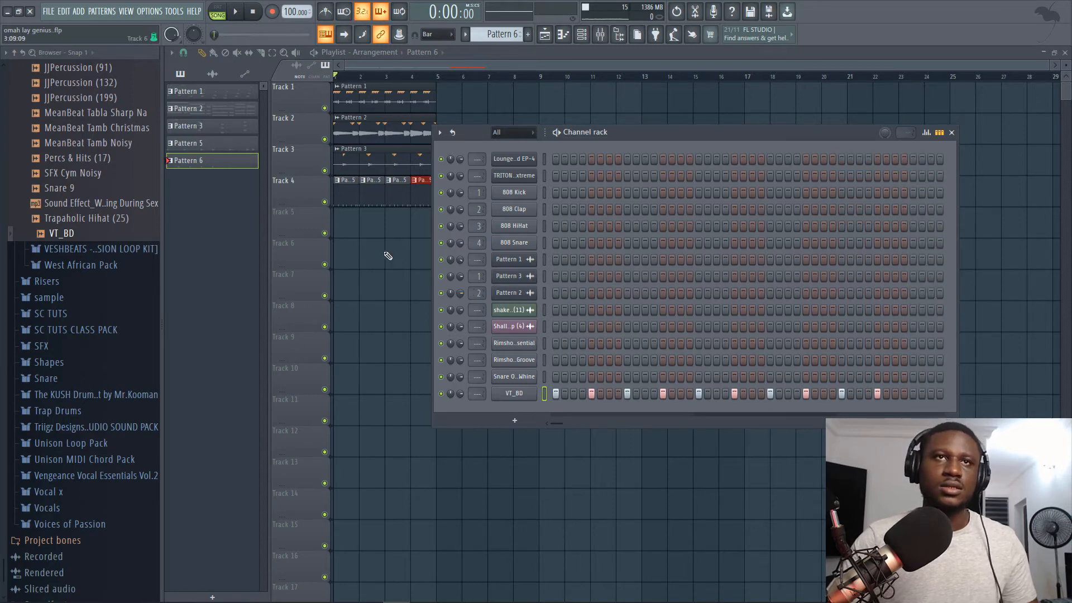
{"action": "key", "text": "F6"}
{"action": "left_click", "coordinate": [351, 232]}
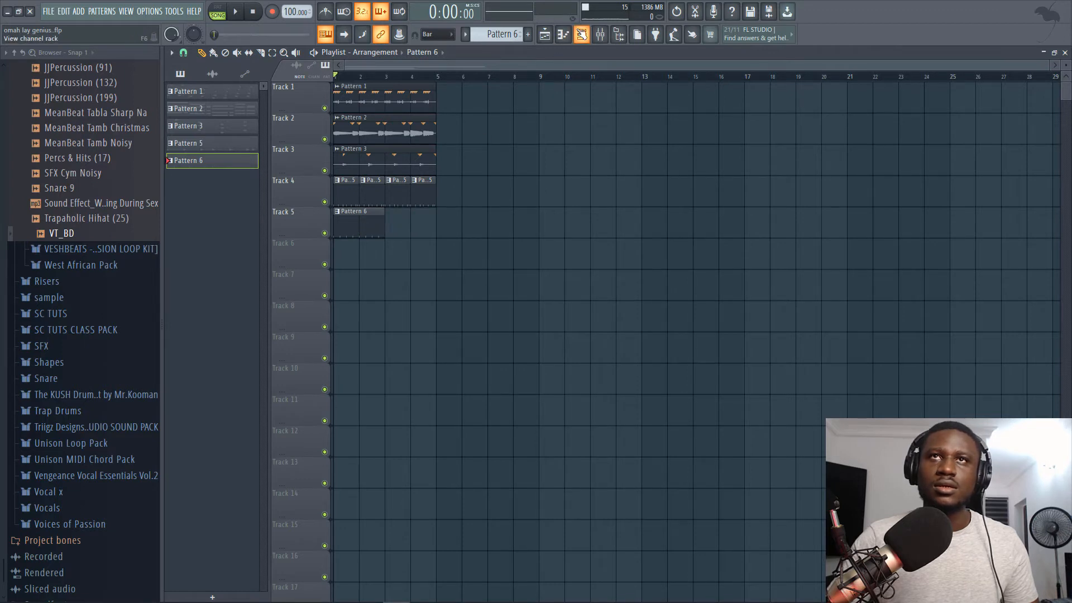
{"action": "left_click", "coordinate": [581, 34]}
{"action": "right_click", "coordinate": [877, 393]}
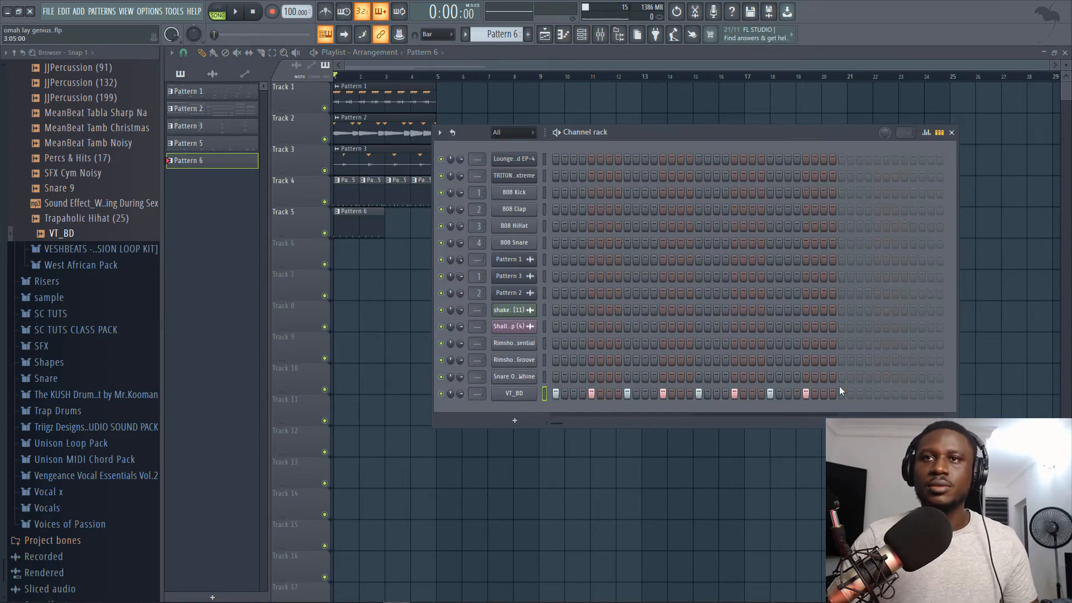
- While the beat plays, add extra VT_BD kick hits on steps 15, 23 and 30 of Pattern 6
{"action": "key", "text": "space"}
{"action": "left_click", "coordinate": [644, 393]}
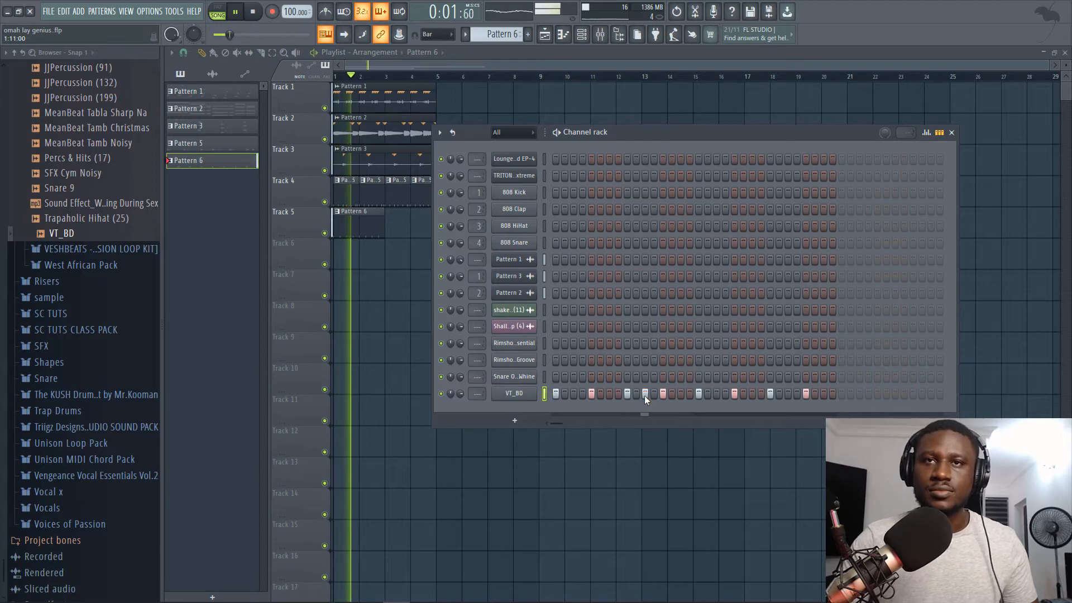
{"action": "left_click", "coordinate": [680, 391]}
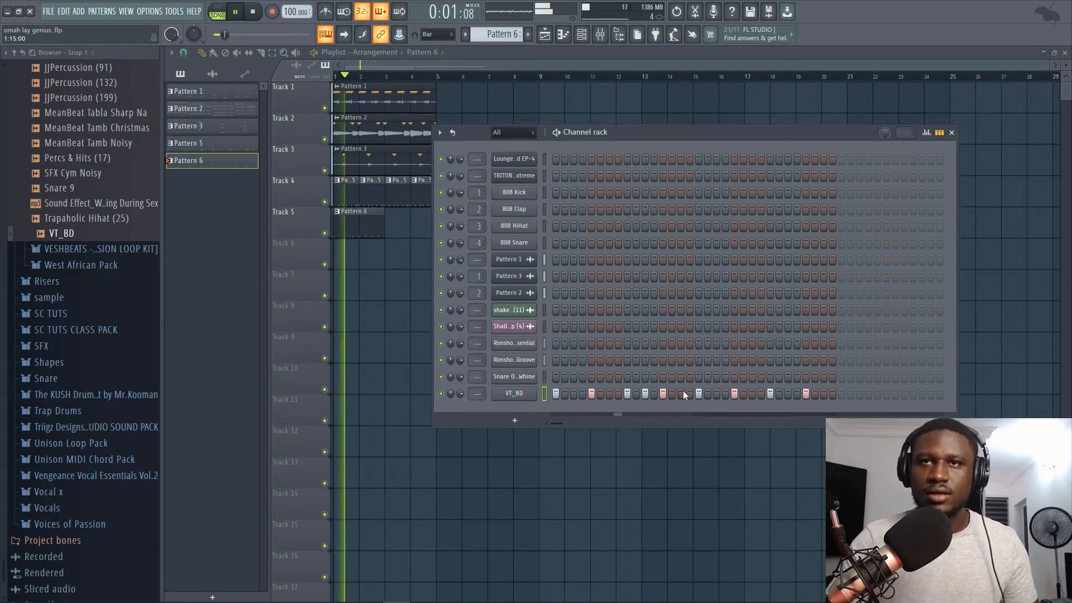
{"action": "left_click", "coordinate": [690, 393]}
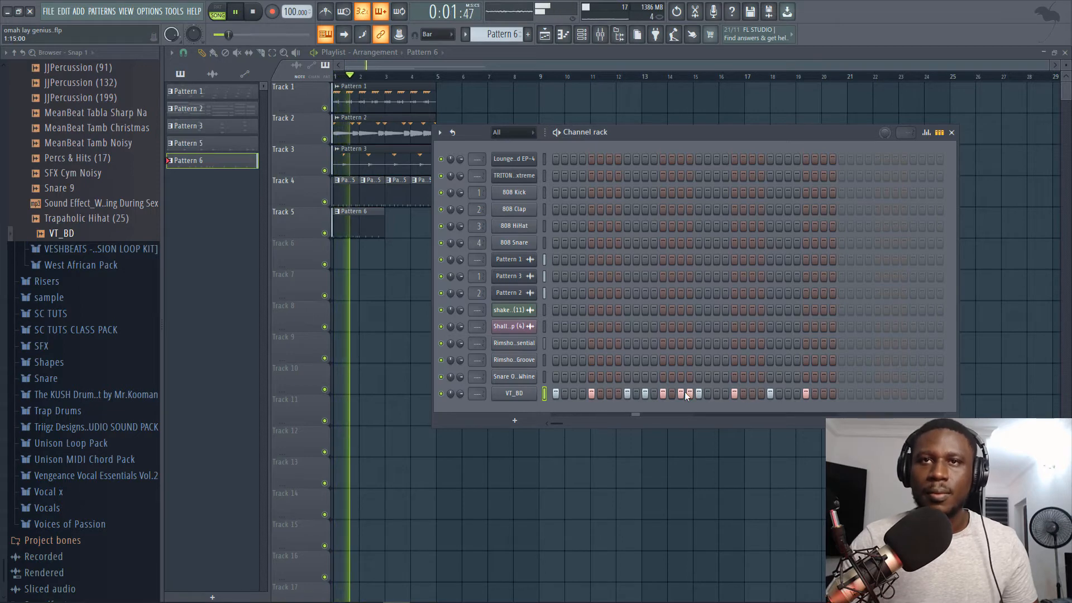
{"action": "left_click", "coordinate": [646, 393]}
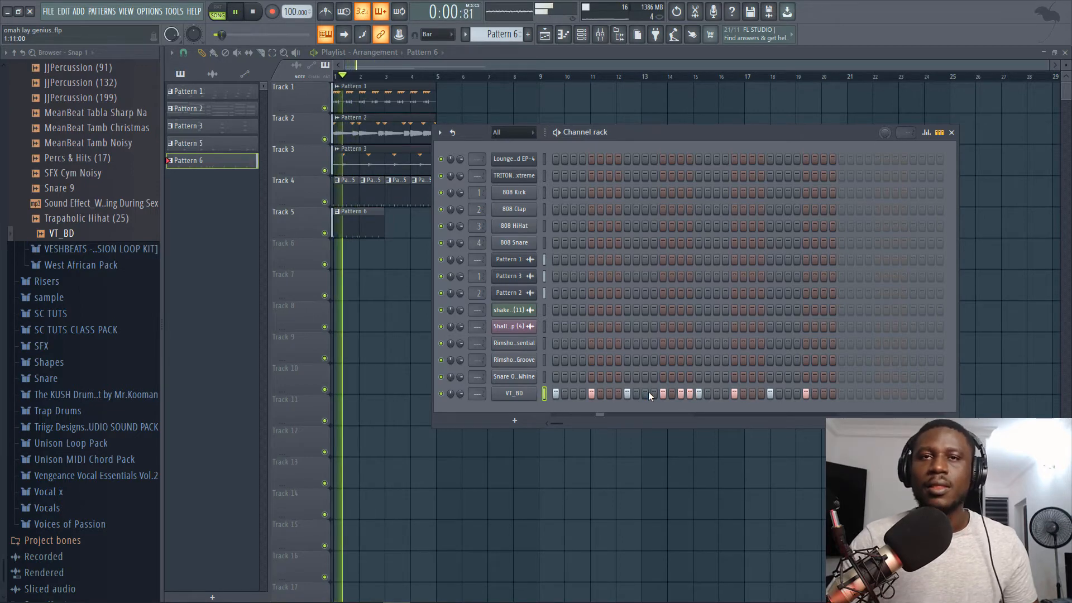
{"action": "left_click", "coordinate": [689, 393]}
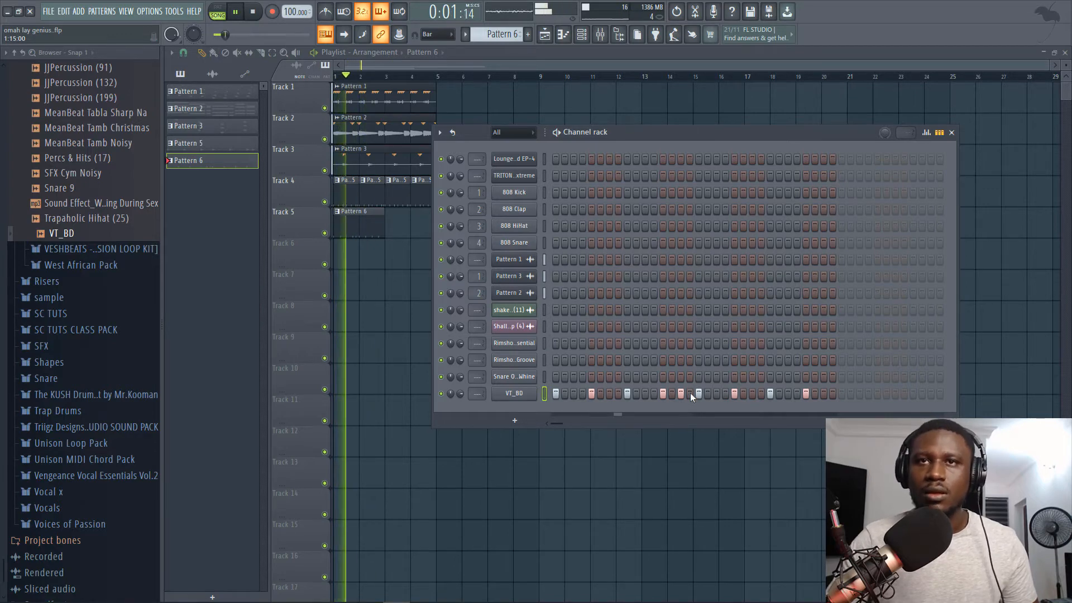
{"action": "left_click", "coordinate": [751, 393]}
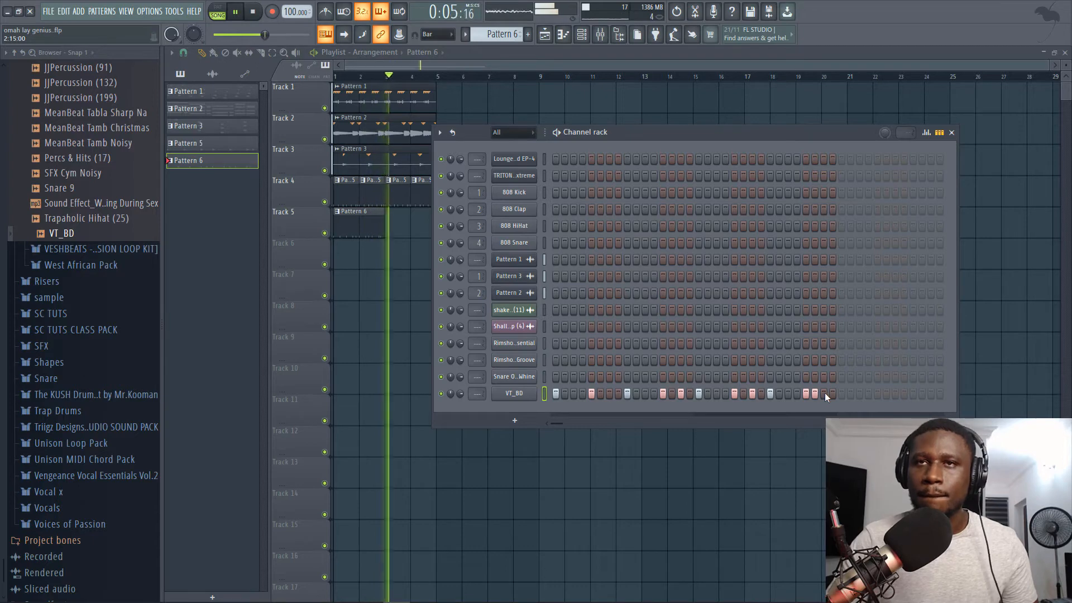
- Duplicate the Pattern 6 clip once on Track 5 so it also fills bars 3 and 4
{"action": "left_click", "coordinate": [352, 228], "text": "ctrl"}
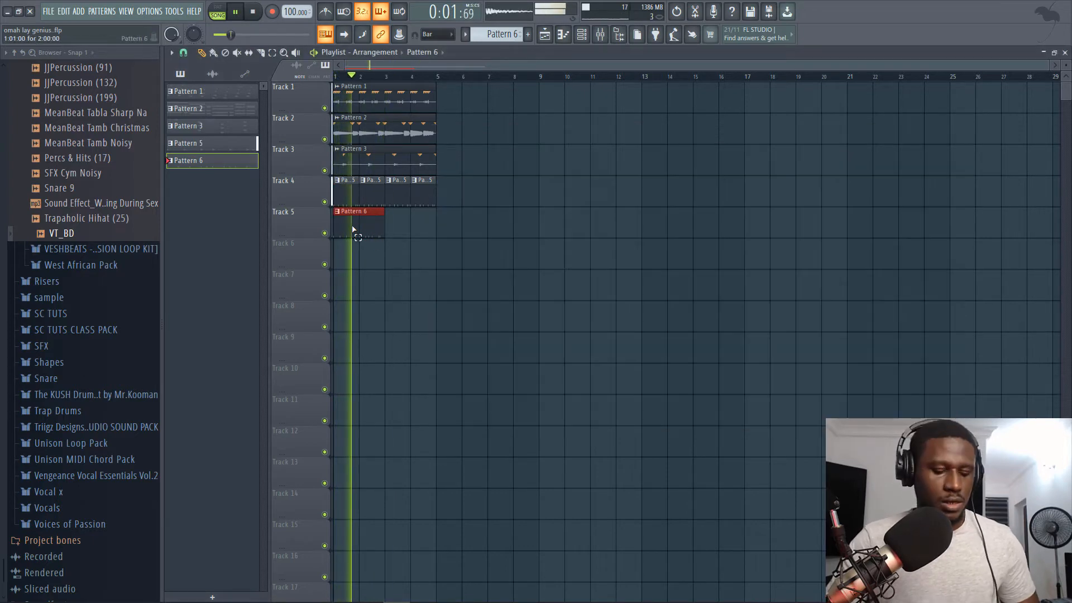
{"action": "key", "text": "ctrl+b"}
{"action": "key", "text": "ctrl+b"}
{"action": "right_click", "coordinate": [456, 226]}
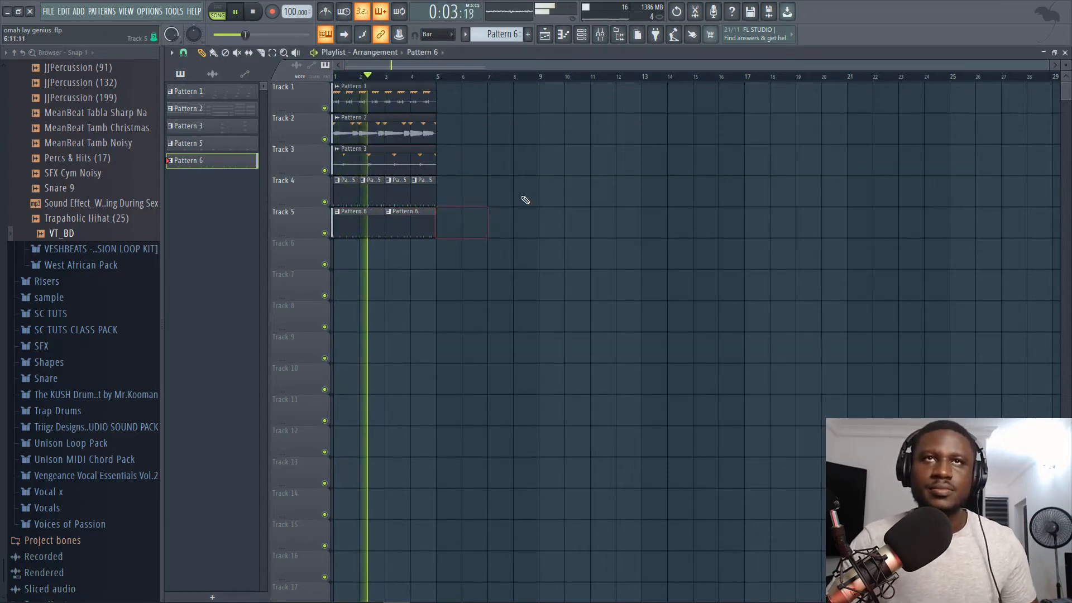
- Set the VT_BD channel volume to 95% and play the beat back to check the kick
{"action": "left_click", "coordinate": [582, 35]}
{"action": "left_click_drag", "start_coordinate": [460, 394], "coordinate": [460, 383]}
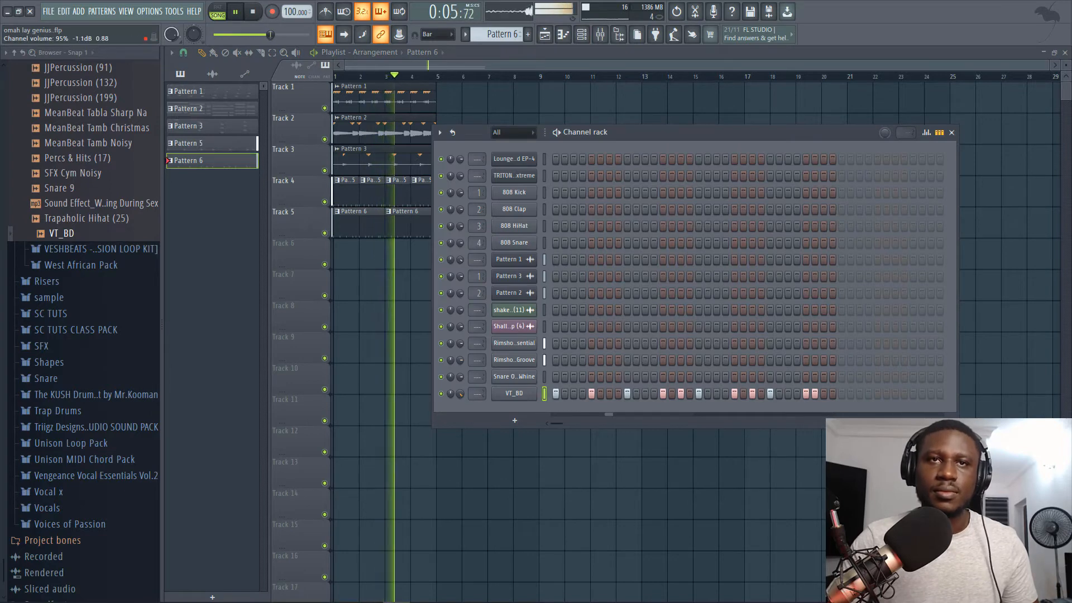
{"action": "key", "text": "space"}
{"action": "key", "text": "space"}
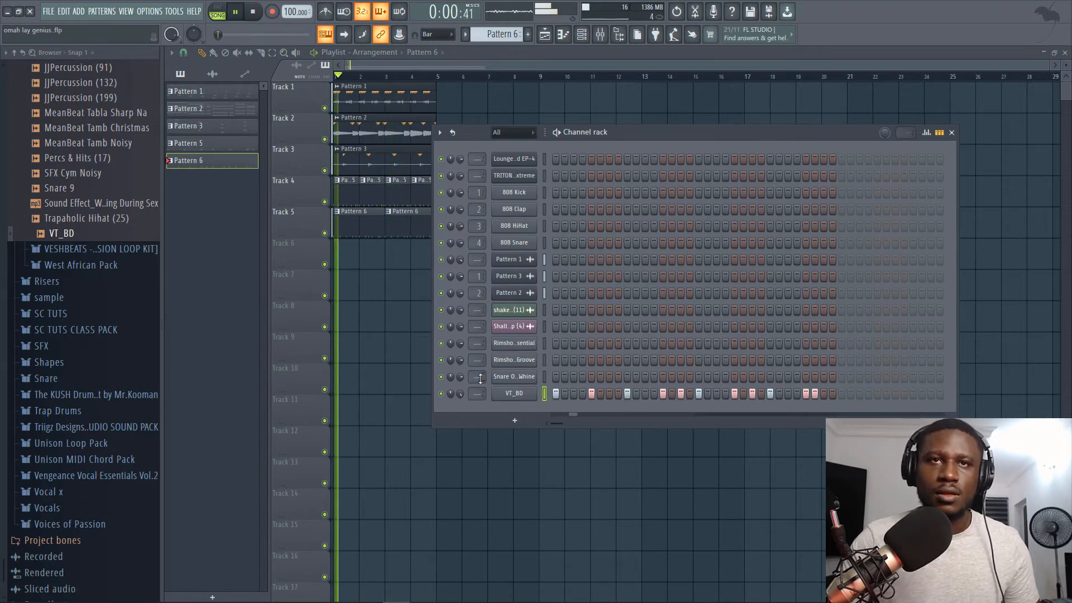
{"action": "key", "text": "space"}
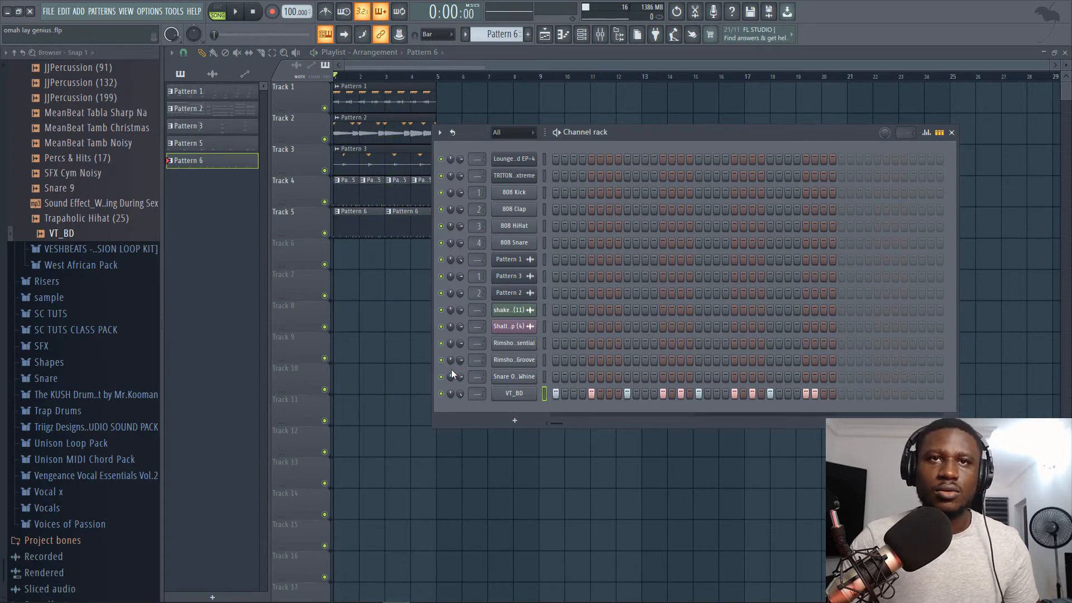
{"action": "key", "text": "space"}
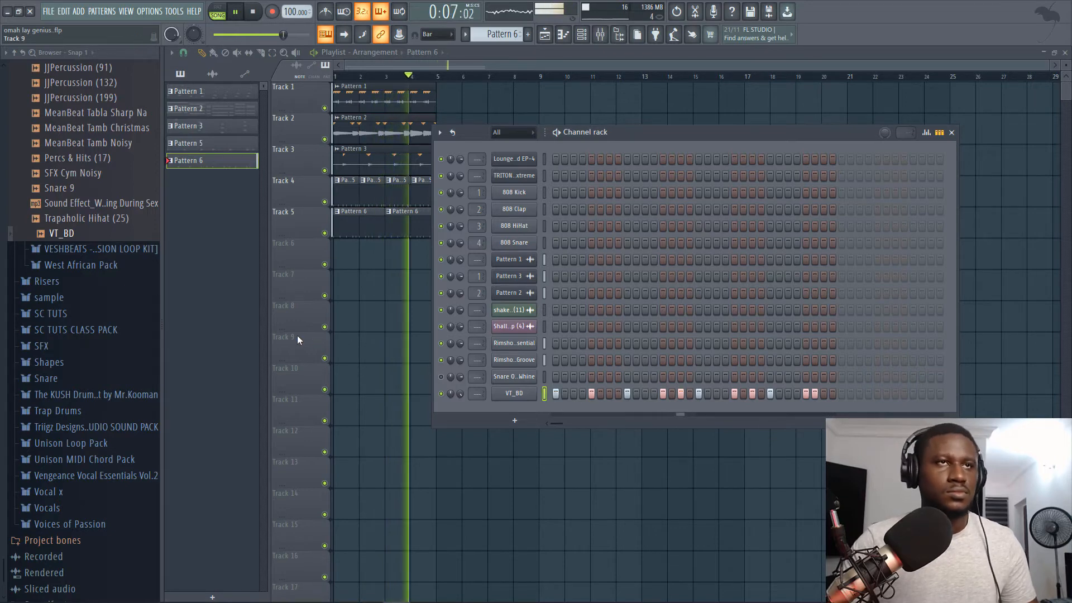
{"action": "double_click", "coordinate": [365, 224]}
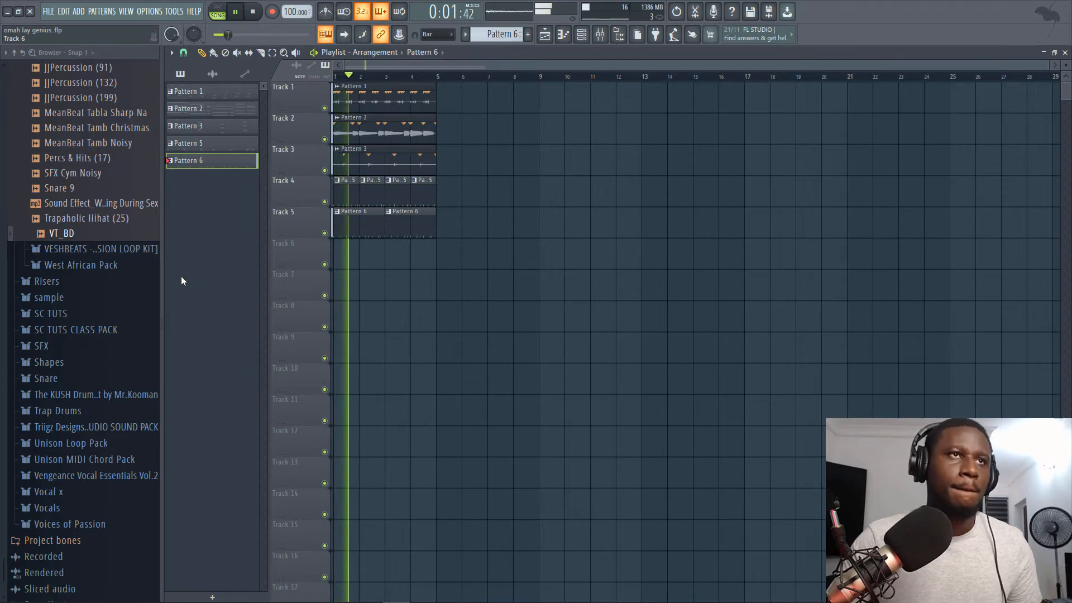
{"action": "key", "text": "space"}
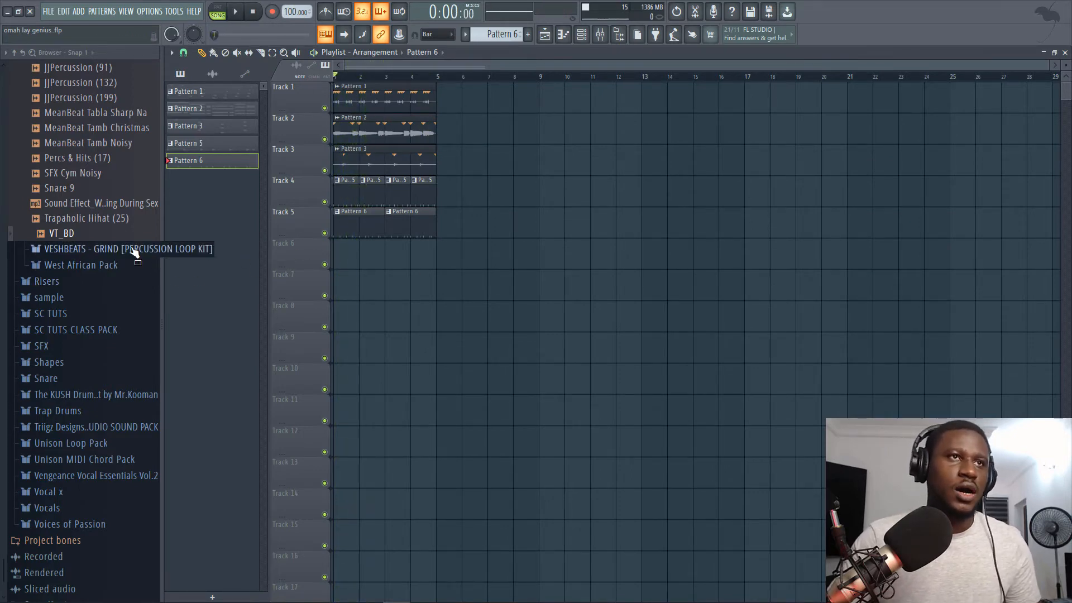
- Add the 110 African Shaker 01 loop at bar 1 of Track 6 and set its channel volume to 11%
{"action": "scroll", "coordinate": [134, 252], "scroll_direction": "up", "scroll_amount": 6}
{"action": "scroll", "coordinate": [132, 240], "scroll_direction": "down", "scroll_amount": 6}
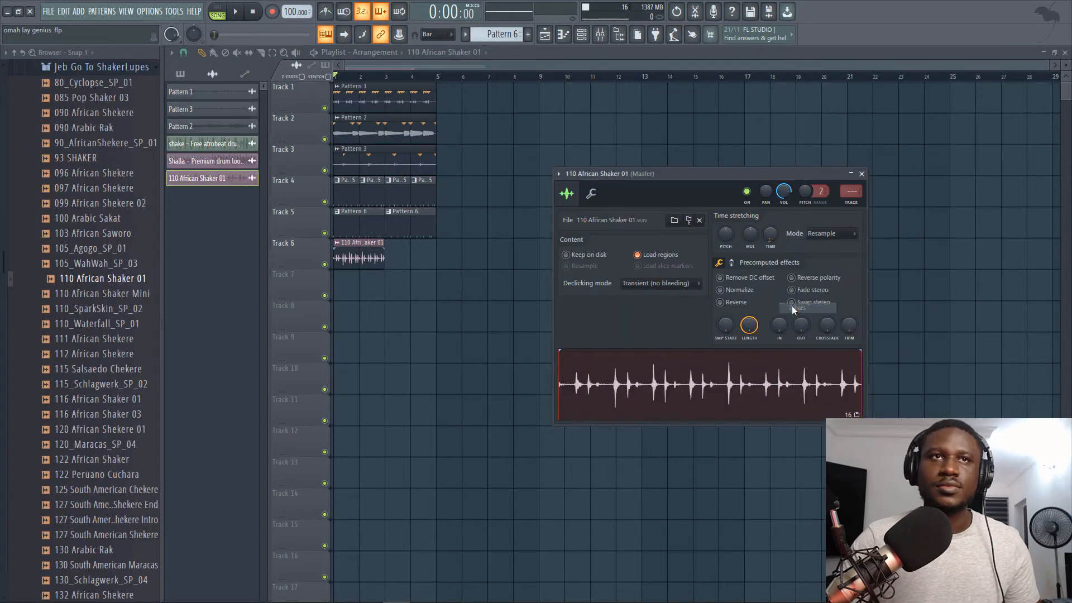
{"action": "key", "text": "space"}
{"action": "left_click_drag", "start_coordinate": [784, 192], "coordinate": [784, 243]}
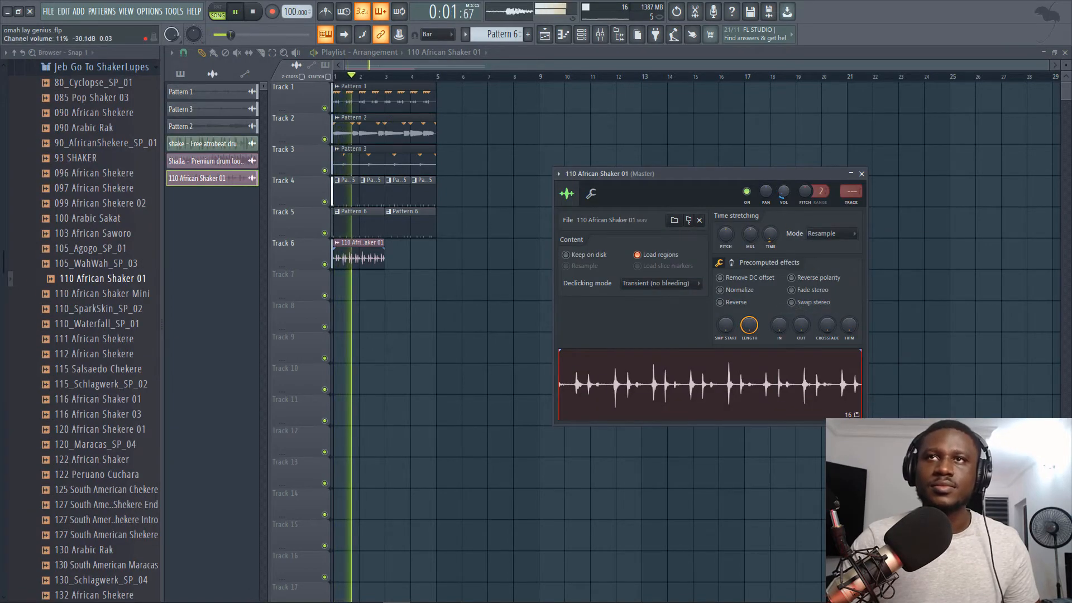
{"action": "key", "text": "space"}
{"action": "key", "text": "space"}
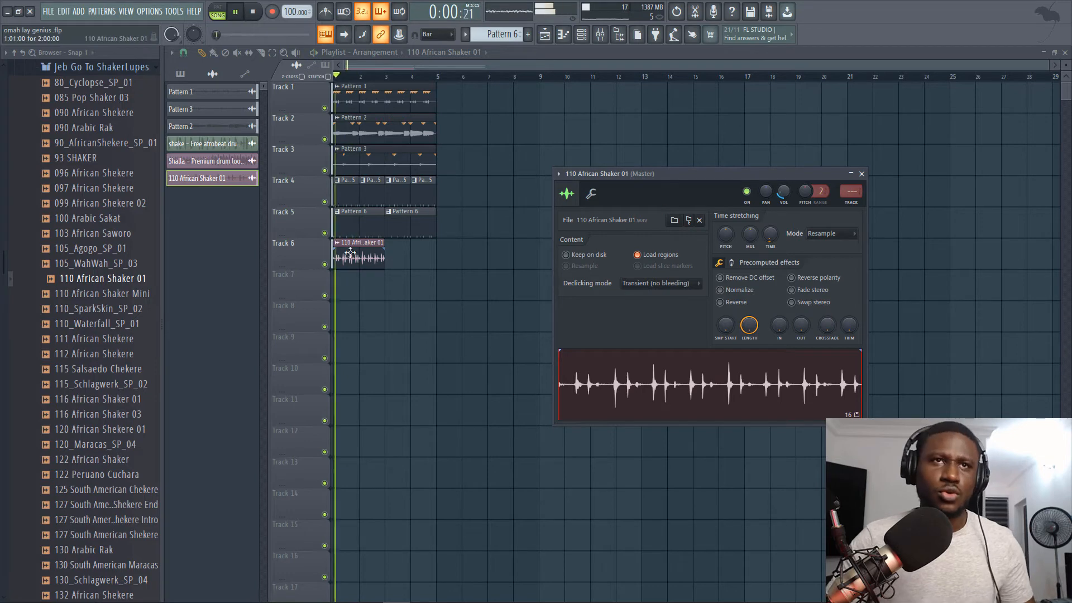
- Duplicate the shaker loop into bars 3 and 4 of Track 6, and change the channel rack's channel filter
{"action": "left_click_drag", "start_coordinate": [372, 248], "coordinate": [366, 268]}
{"action": "key", "text": "ctrl+b"}
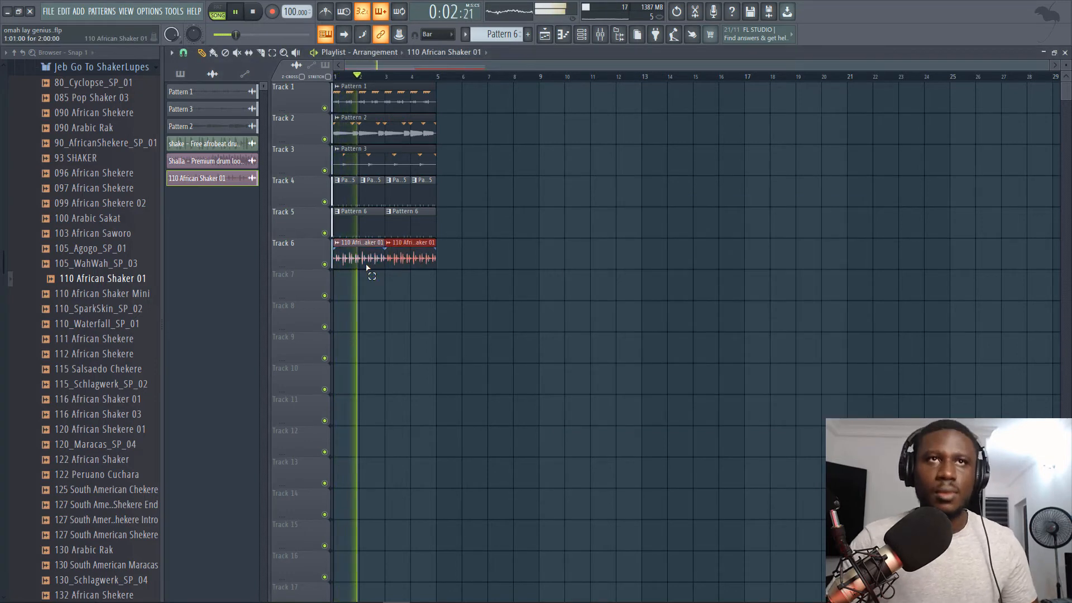
{"action": "left_click", "coordinate": [591, 38]}
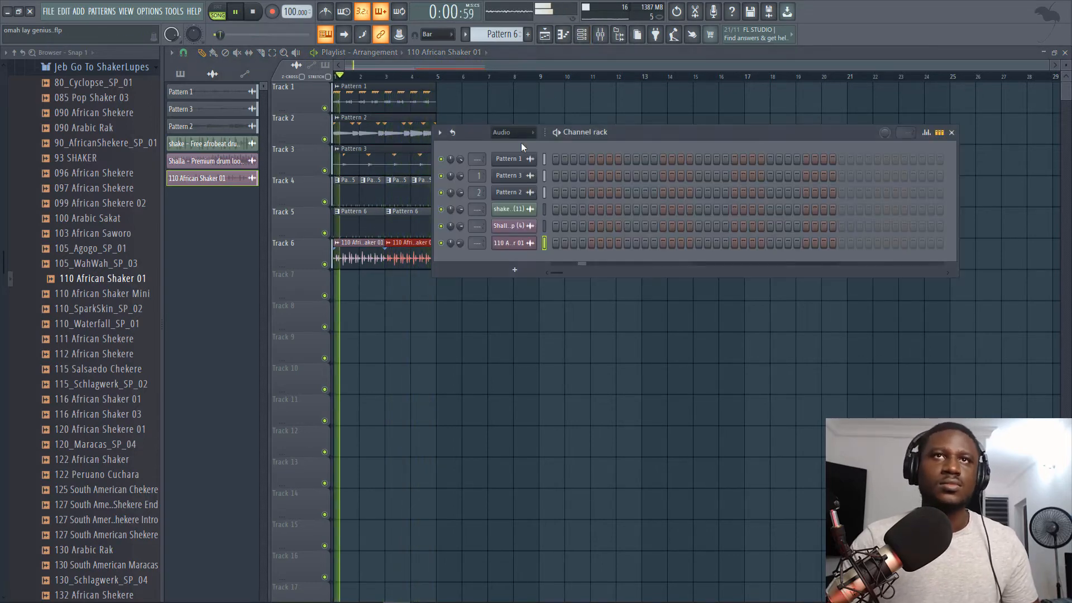
{"action": "left_click", "coordinate": [513, 132]}
{"action": "left_click", "coordinate": [513, 144]}
{"action": "key", "text": "space"}
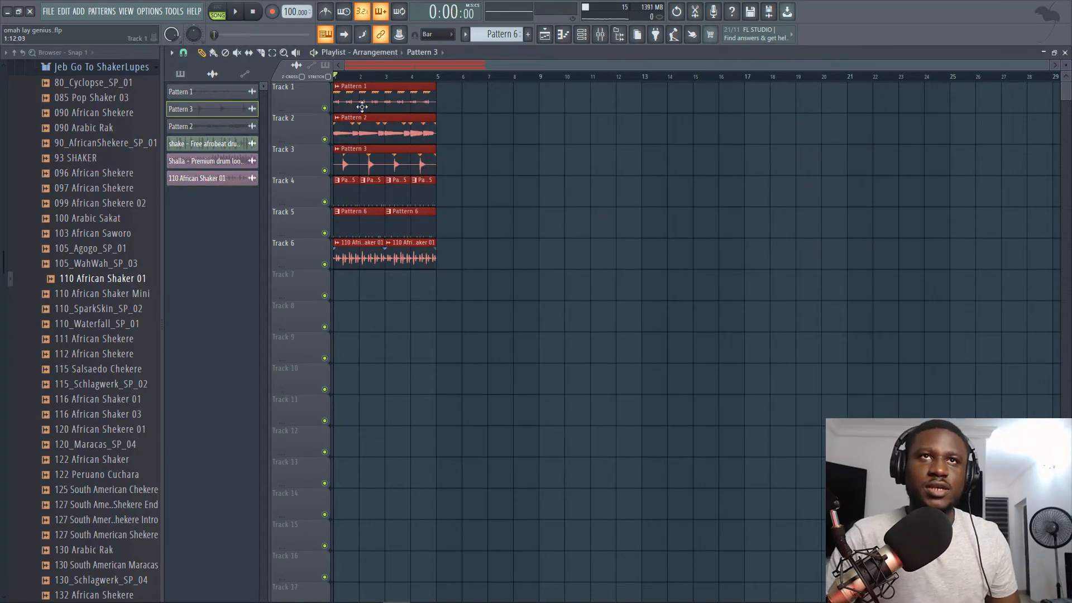
- Duplicate the selected four-bar arrangement on Tracks 1 to 6 three times so it runs through bar 16
{"action": "key", "text": "ctrl+b"}
{"action": "left_click_drag", "start_coordinate": [414, 131], "coordinate": [459, 125]}
{"action": "key", "text": "ctrl+b"}
{"action": "key", "text": "ctrl+b"}
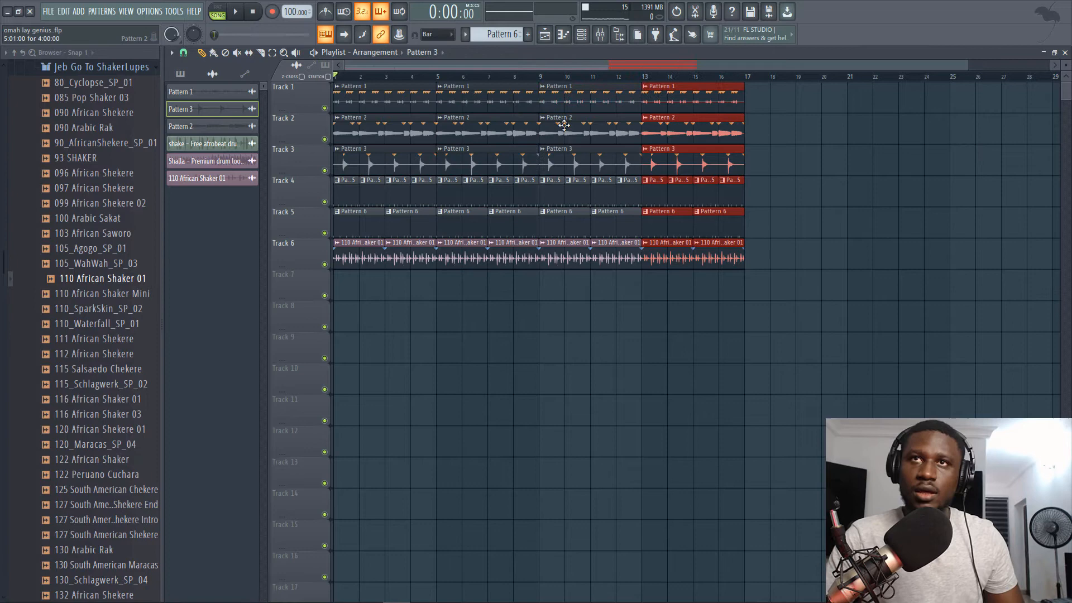
- Create an empty Pattern 4 with its default name and place it at bar 9 of Track 7
{"action": "left_click", "coordinate": [519, 40]}
{"action": "left_click", "coordinate": [545, 42]}
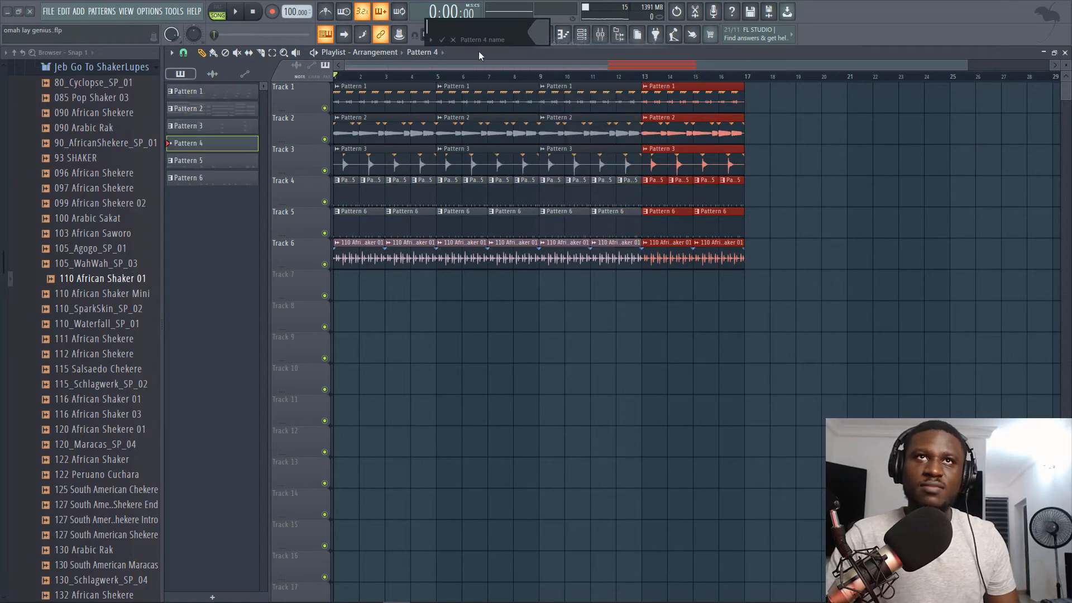
{"action": "left_click", "coordinate": [442, 41]}
{"action": "left_click", "coordinate": [544, 282]}
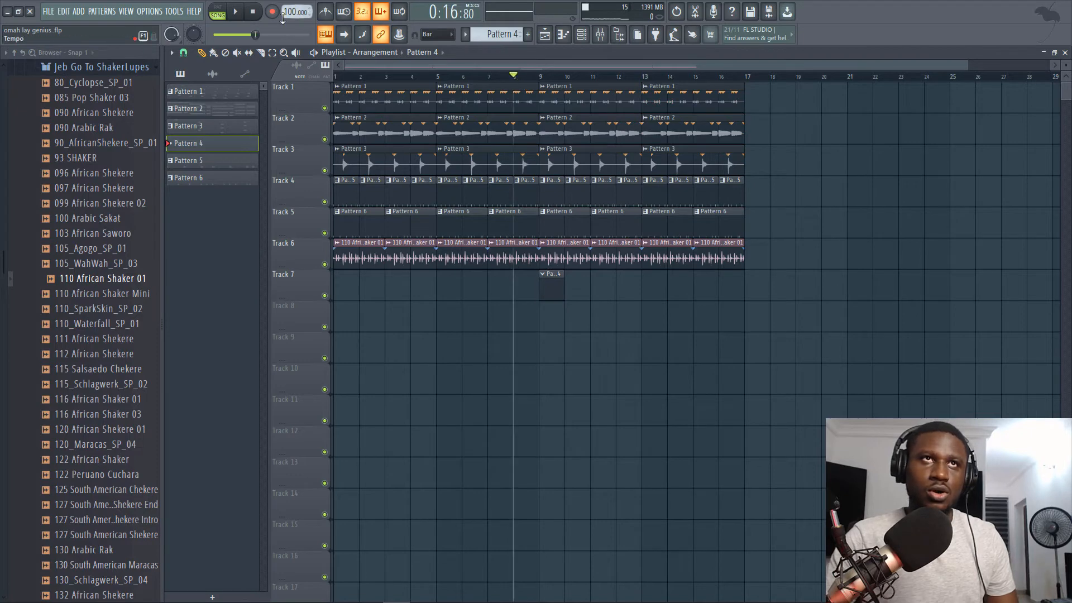
- Record a four-bar TRITON_Extreme chord part into Pattern 4 from bar 9, alternating E4-G4-B4-D5 and D4-F4-A4-C5 chords
{"action": "left_click", "coordinate": [241, 16]}
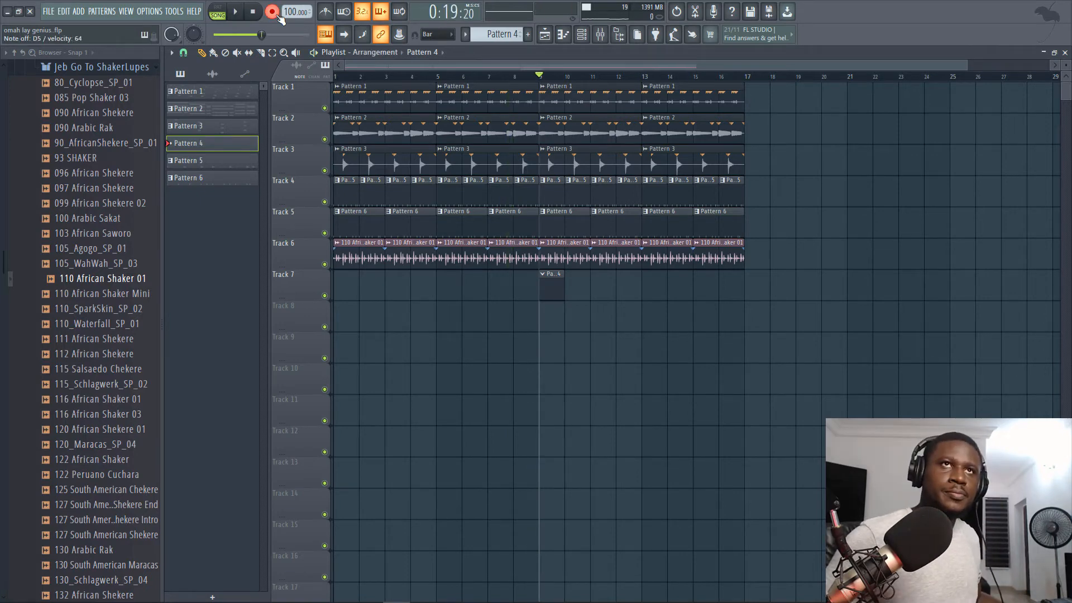
{"action": "key", "text": "space"}
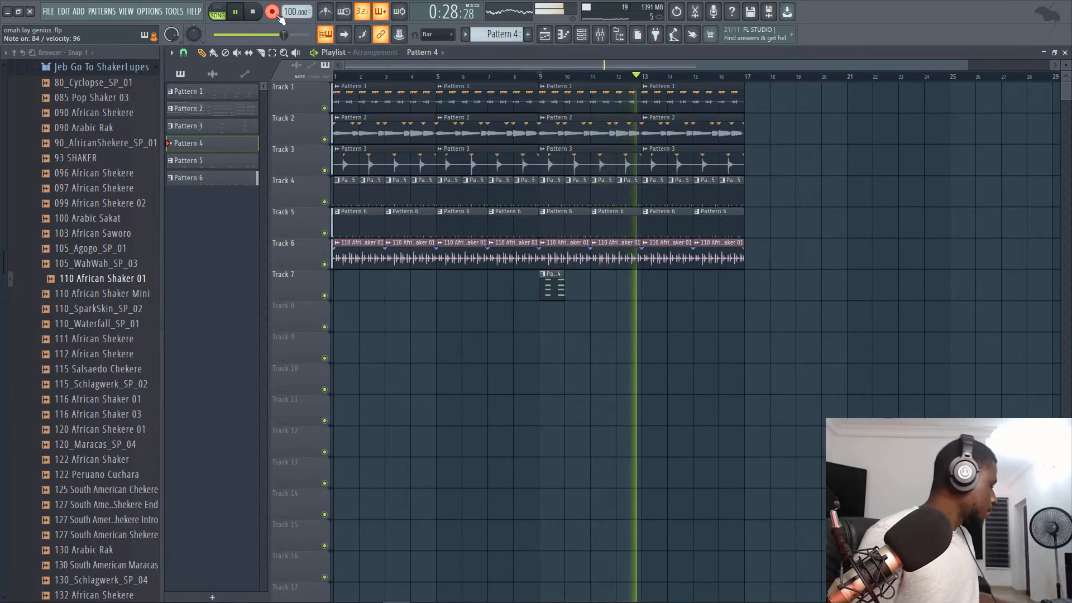
{"action": "key", "text": "space"}
{"action": "key", "text": "space"}
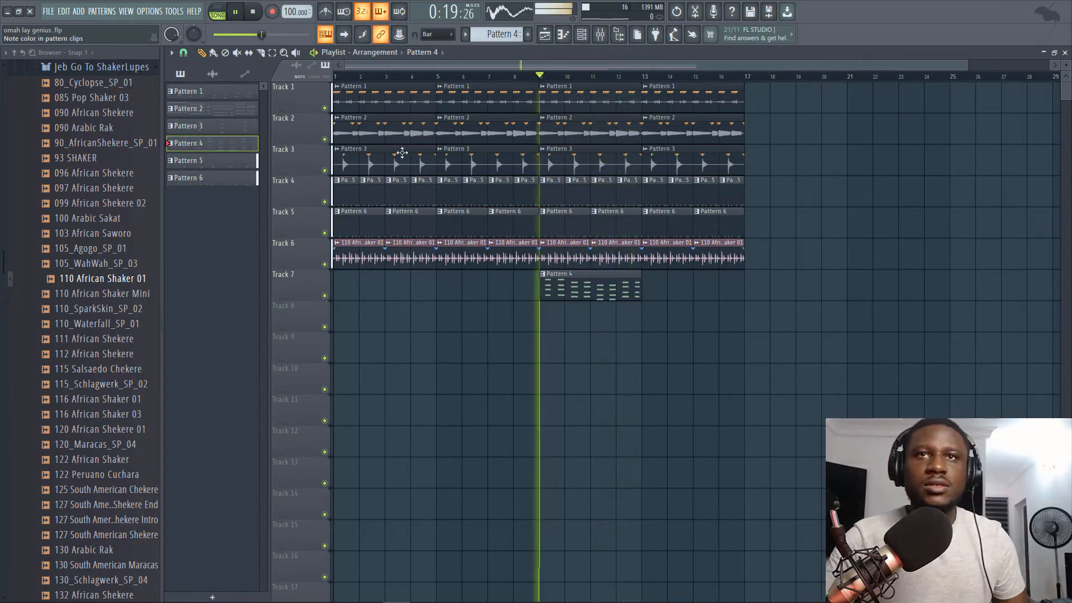
- Review the recorded chord notes in Pattern 4 and duplicate its clip into bars 13 to 16 of Track 7
{"action": "double_click", "coordinate": [583, 294]}
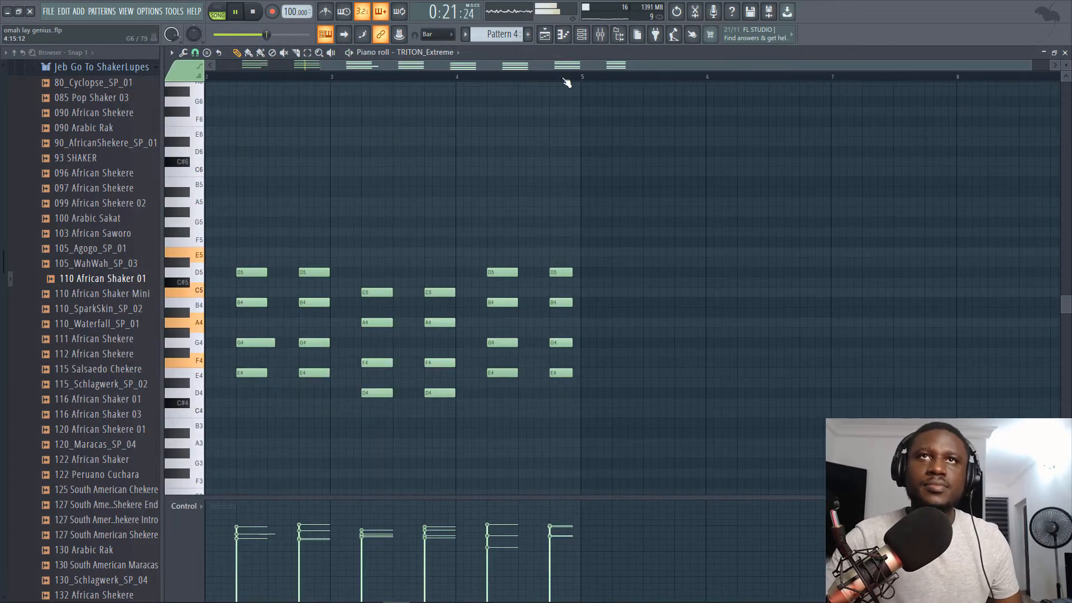
{"action": "key", "text": "F5"}
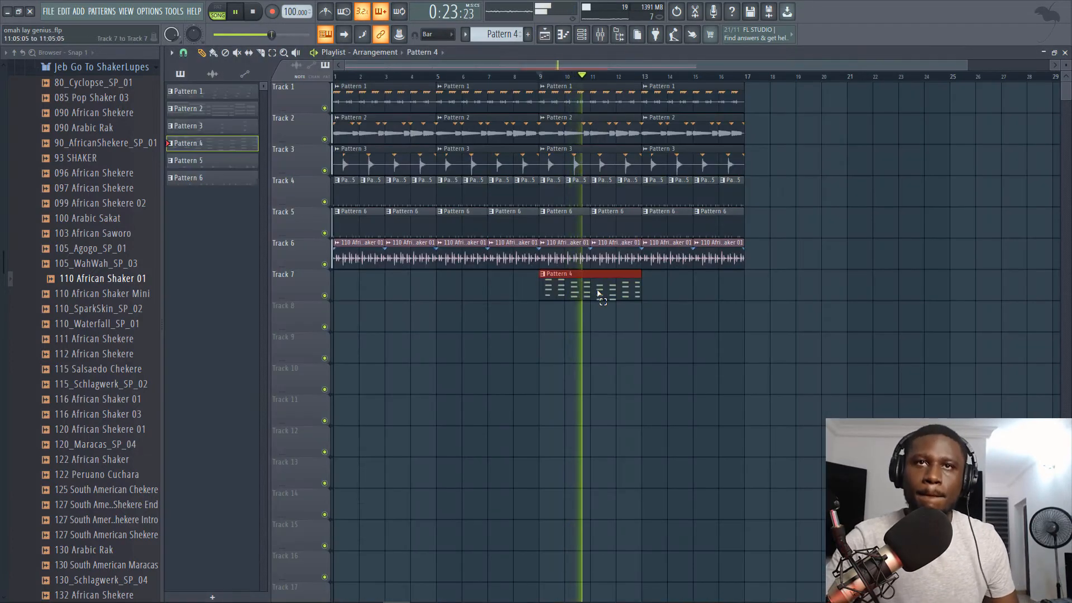
{"action": "key", "text": "ctrl+b"}
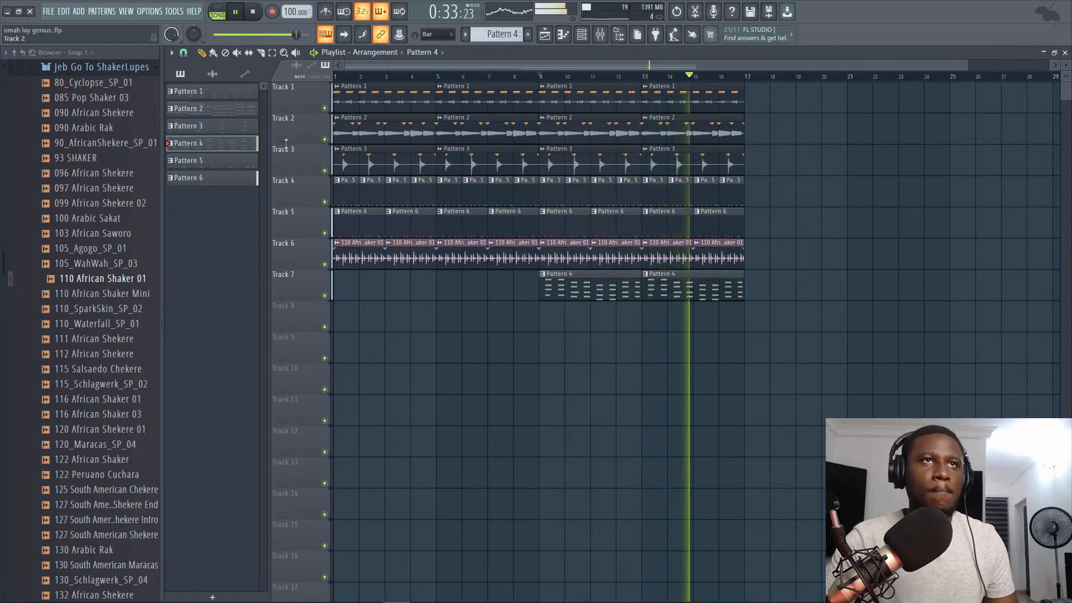
- Render and replace Pattern 4 as a 24-bit stereo WAV audio clip with 512-point sinc resampling
{"action": "right_click", "coordinate": [239, 148]}
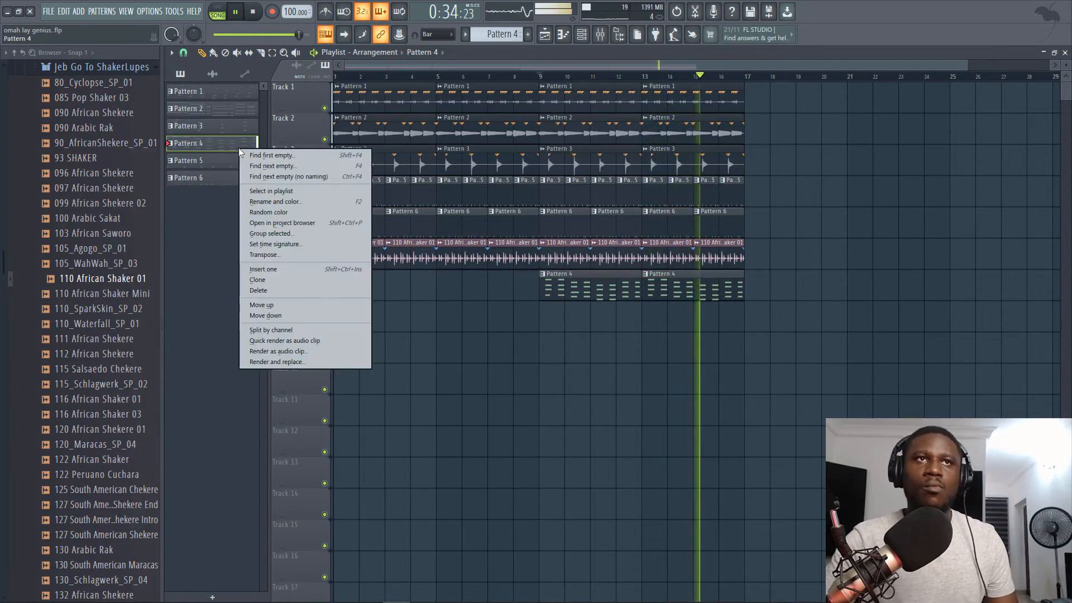
{"action": "left_click", "coordinate": [313, 364]}
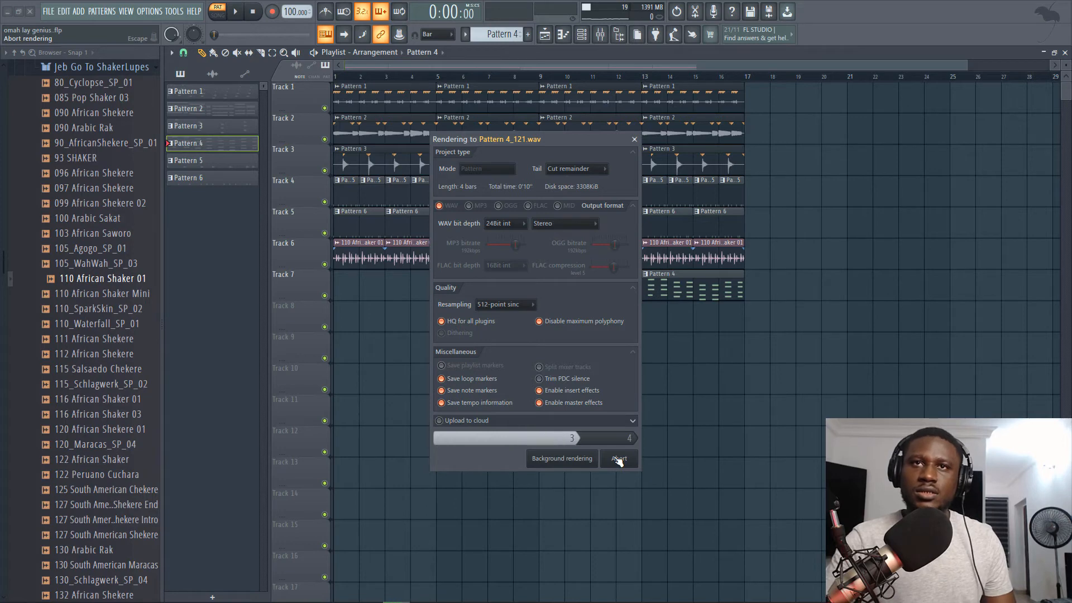
- Play the song and remove the 110 African Shaker 01 clips from bars 1 to 8 of Track 6
{"action": "left_click", "coordinate": [430, 64]}
{"action": "key", "text": "space"}
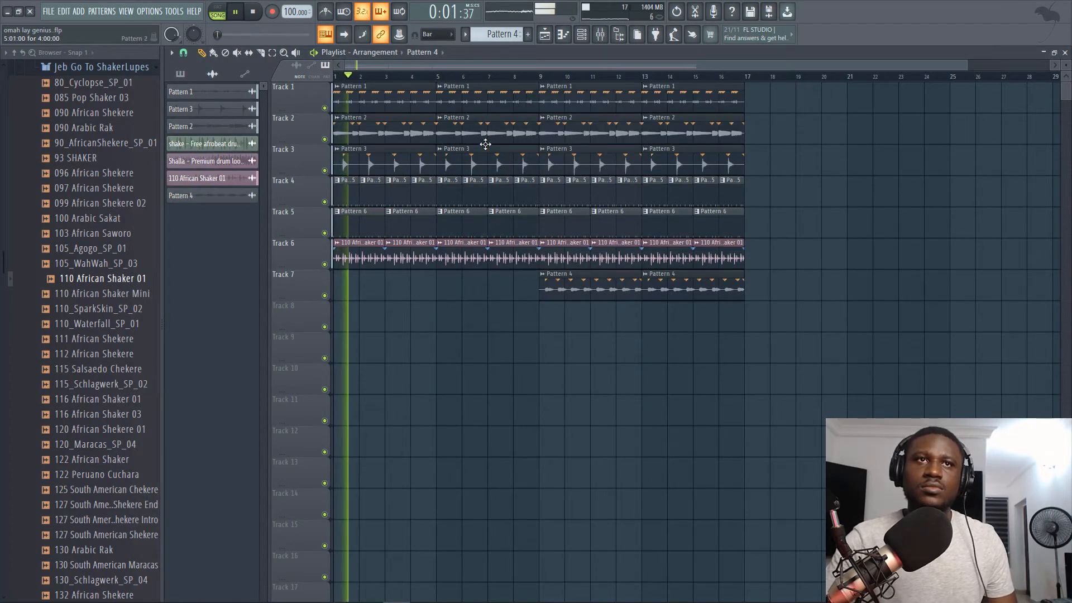
{"action": "right_click", "coordinate": [362, 257]}
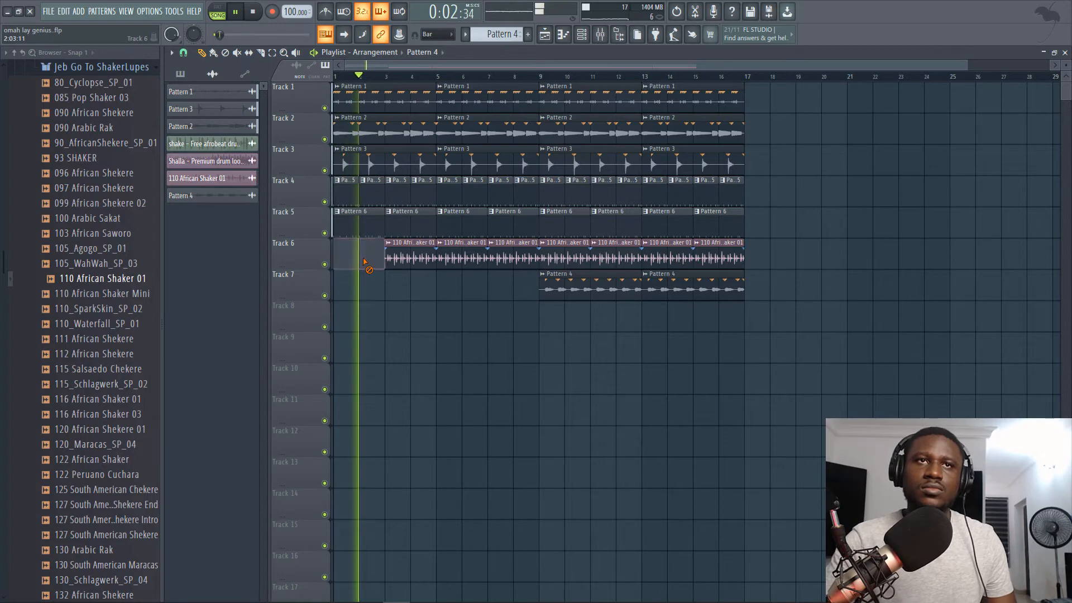
{"action": "right_click", "coordinate": [396, 258]}
{"action": "right_click", "coordinate": [466, 260]}
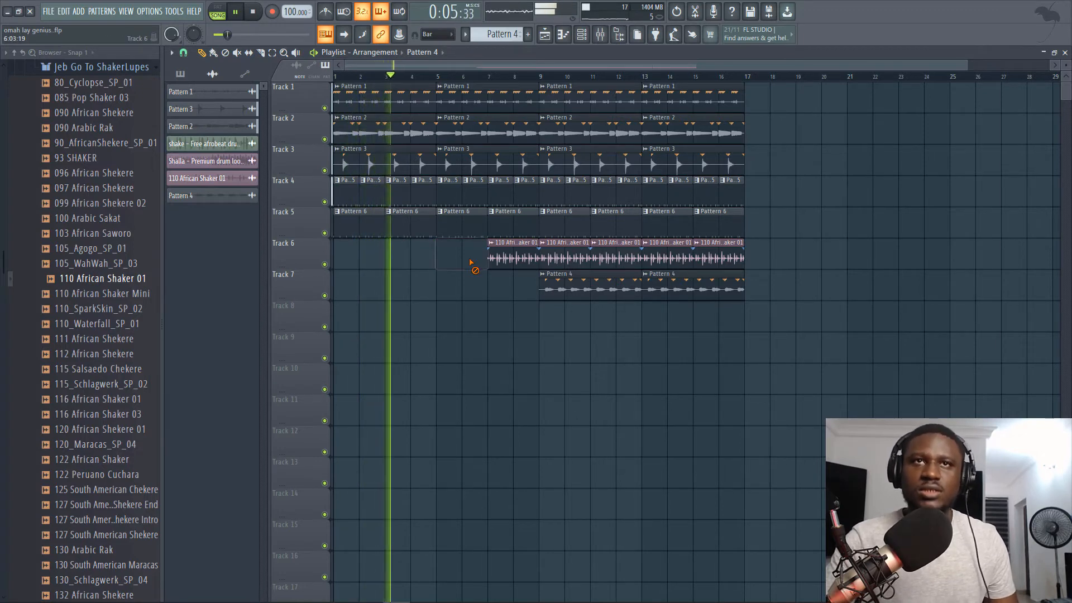
{"action": "right_click", "coordinate": [494, 256]}
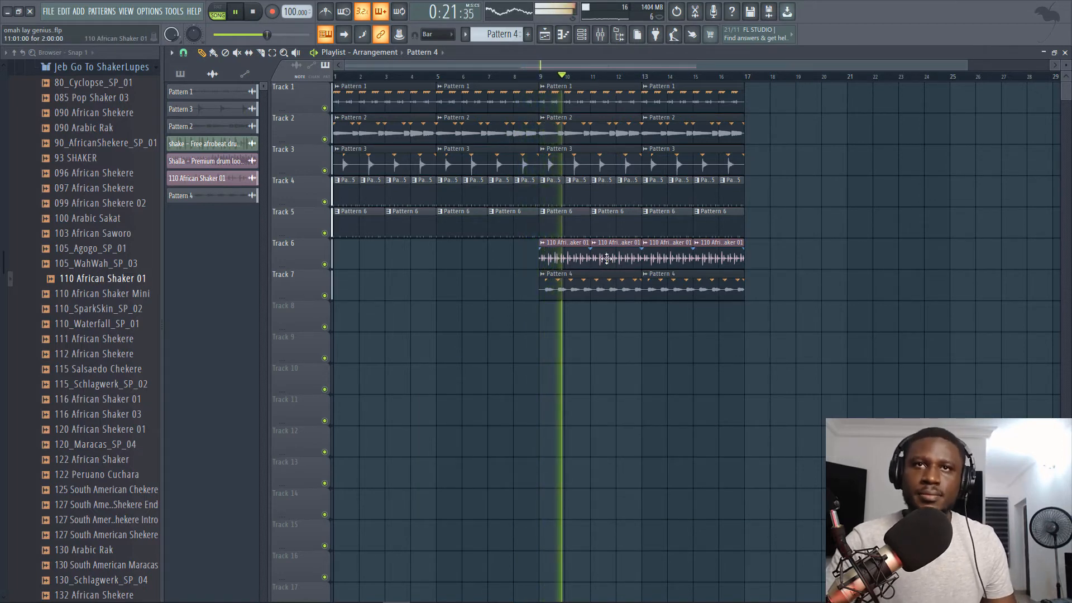
- Lower the 110 African Shaker 01 channel volume to 14% during playback
{"action": "double_click", "coordinate": [601, 263]}
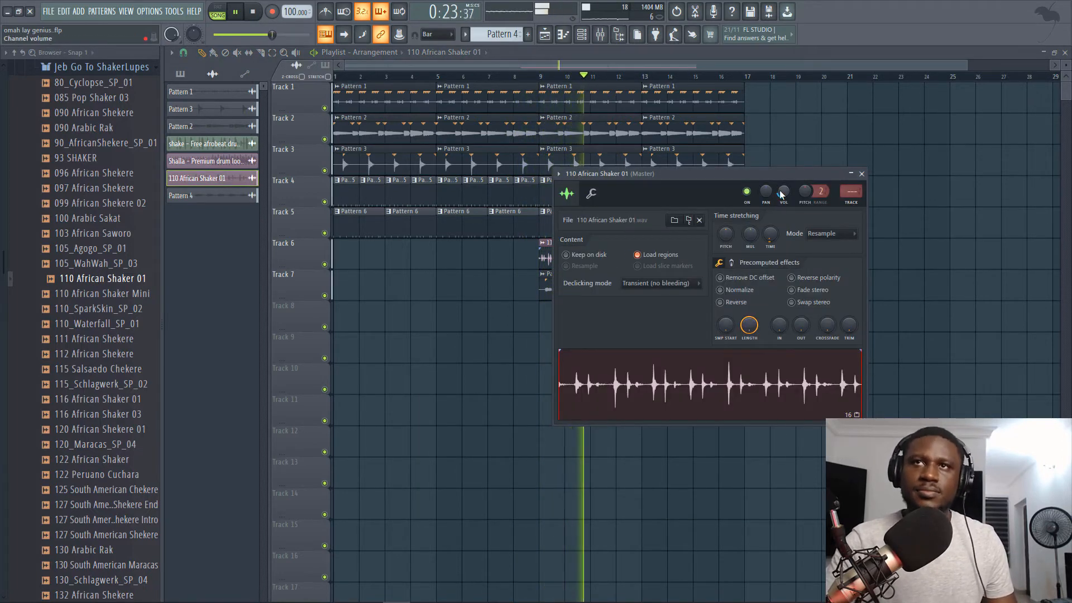
{"action": "left_click_drag", "start_coordinate": [781, 194], "coordinate": [781, 216]}
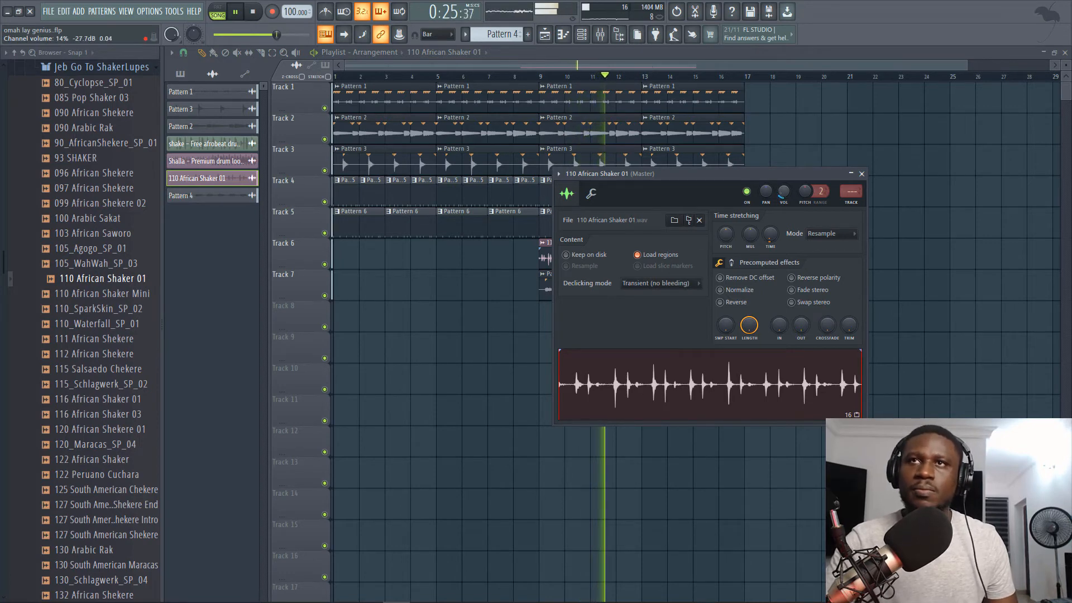
{"action": "left_click", "coordinate": [695, 66]}
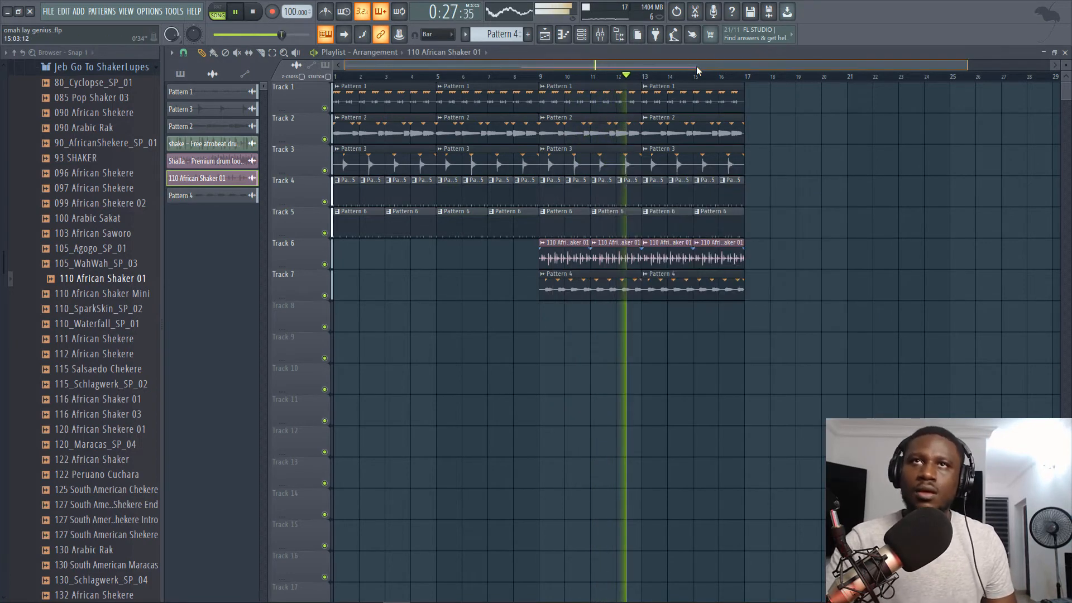
{"action": "key", "text": "space"}
- Show all channels in the channel rack and audition TRITON_Extreme's Ravelian Pad over the song
{"action": "key", "text": "F6"}
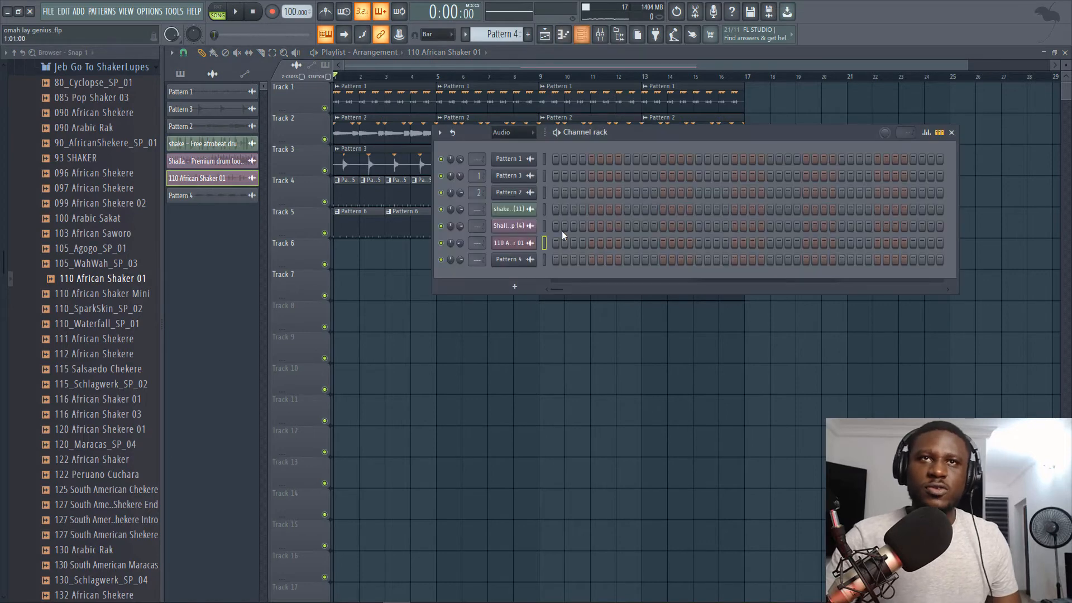
{"action": "left_click", "coordinate": [513, 132]}
{"action": "left_click", "coordinate": [515, 146]}
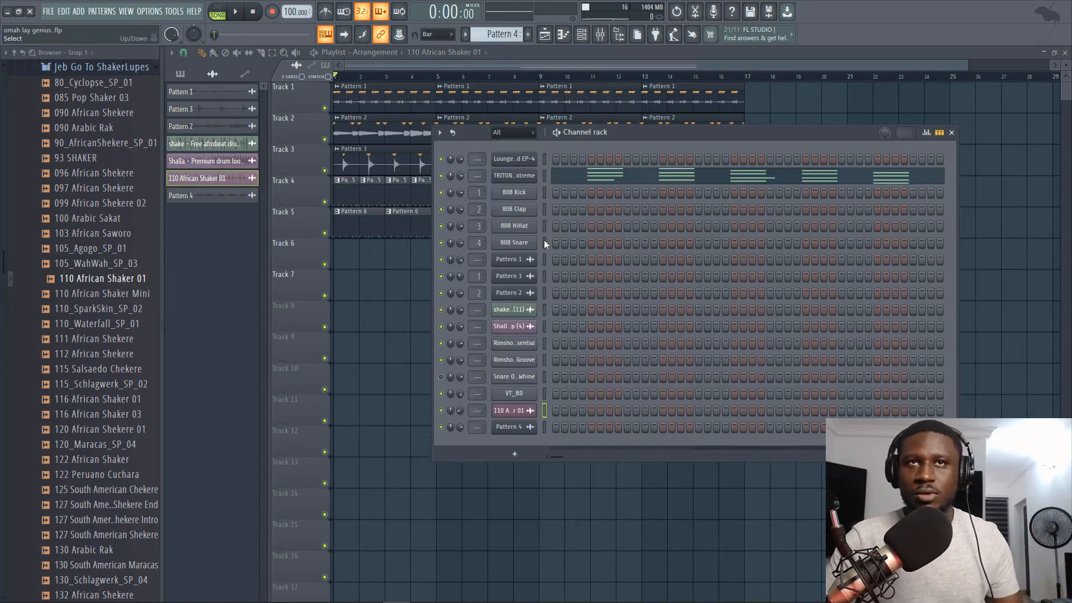
{"action": "right_click", "coordinate": [524, 170]}
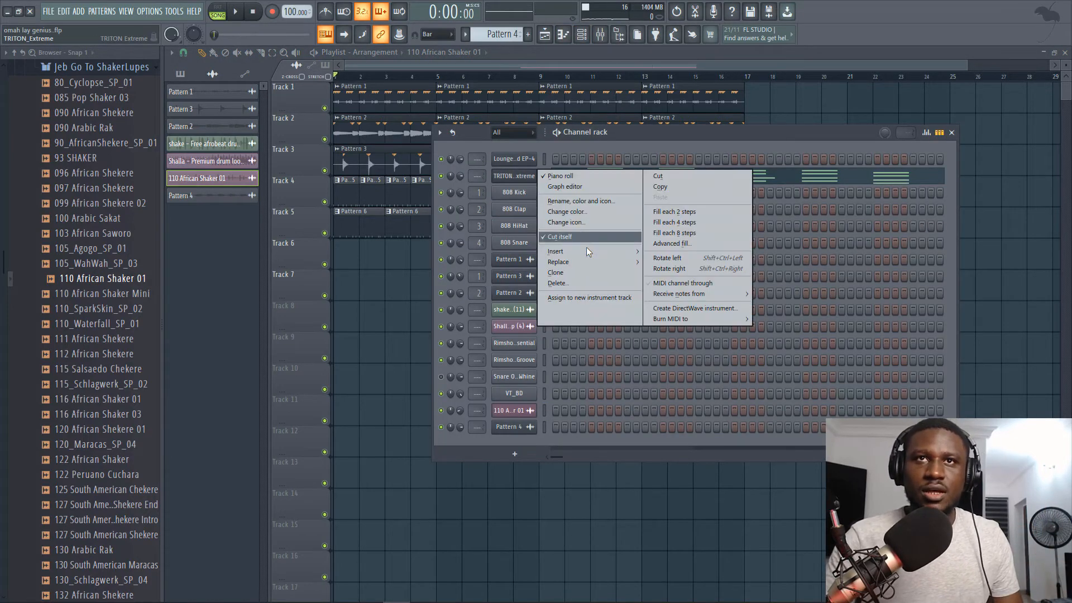
{"action": "left_click", "coordinate": [525, 173]}
{"action": "key", "text": "space"}
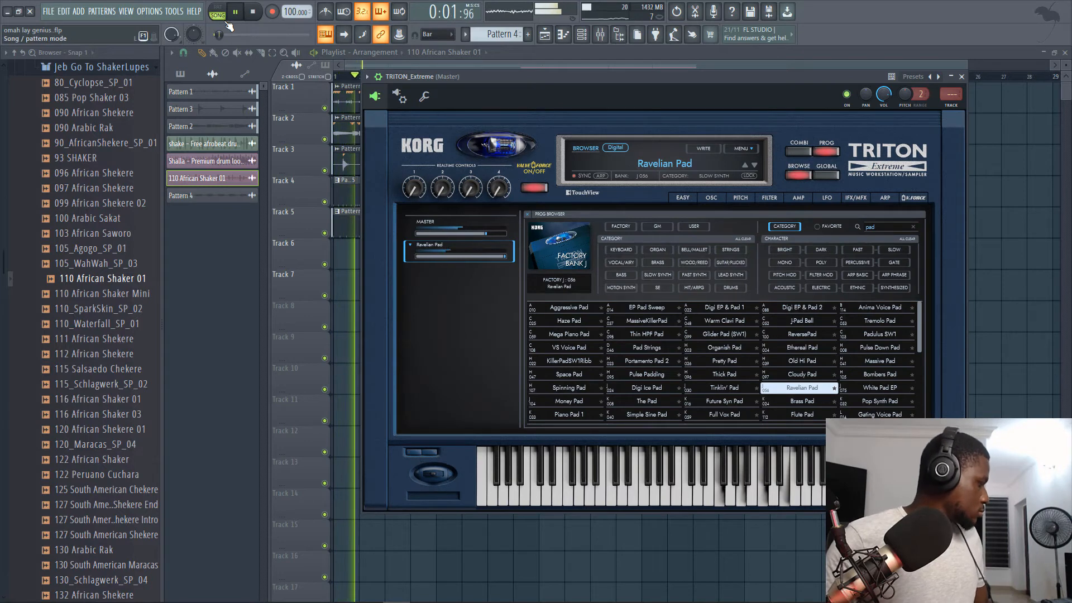
{"action": "left_click", "coordinate": [491, 58]}
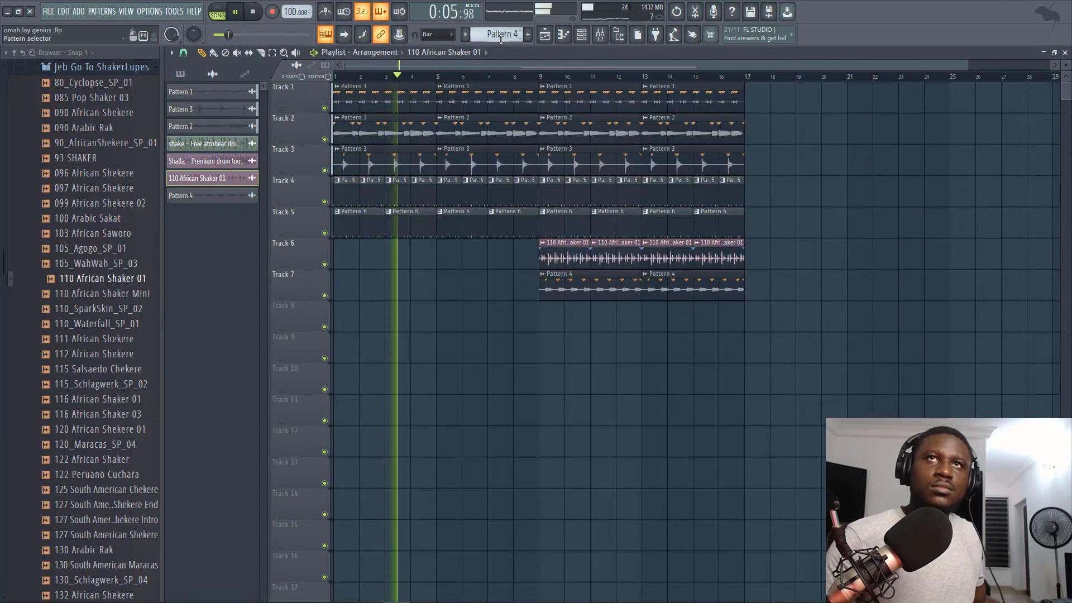
- Create an empty Pattern 7 with its default name
{"action": "left_click", "coordinate": [499, 35]}
{"action": "left_click", "coordinate": [580, 46]}
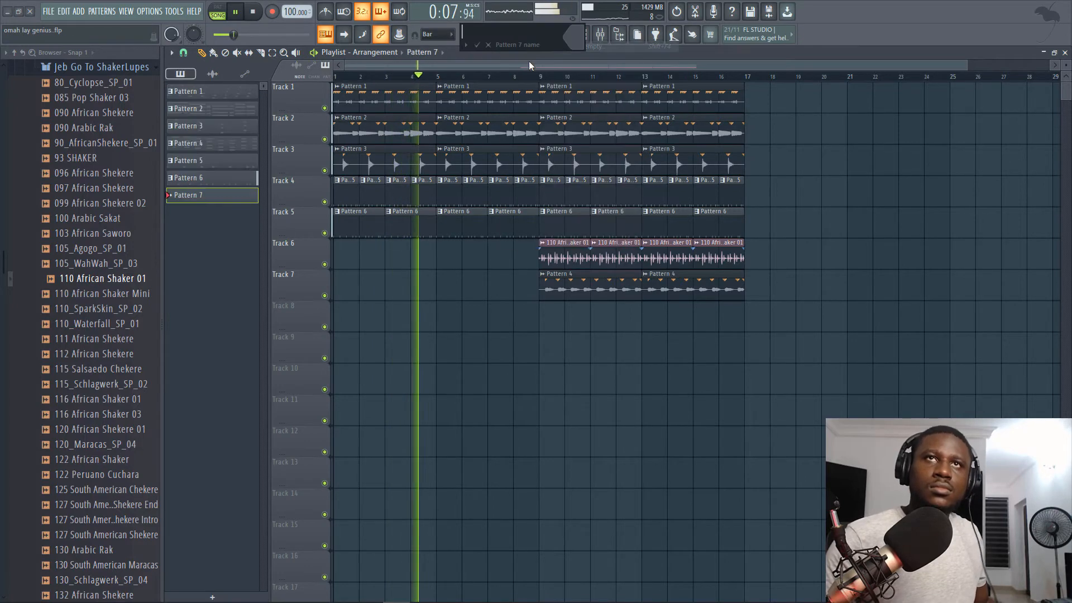
{"action": "key", "text": "Return"}
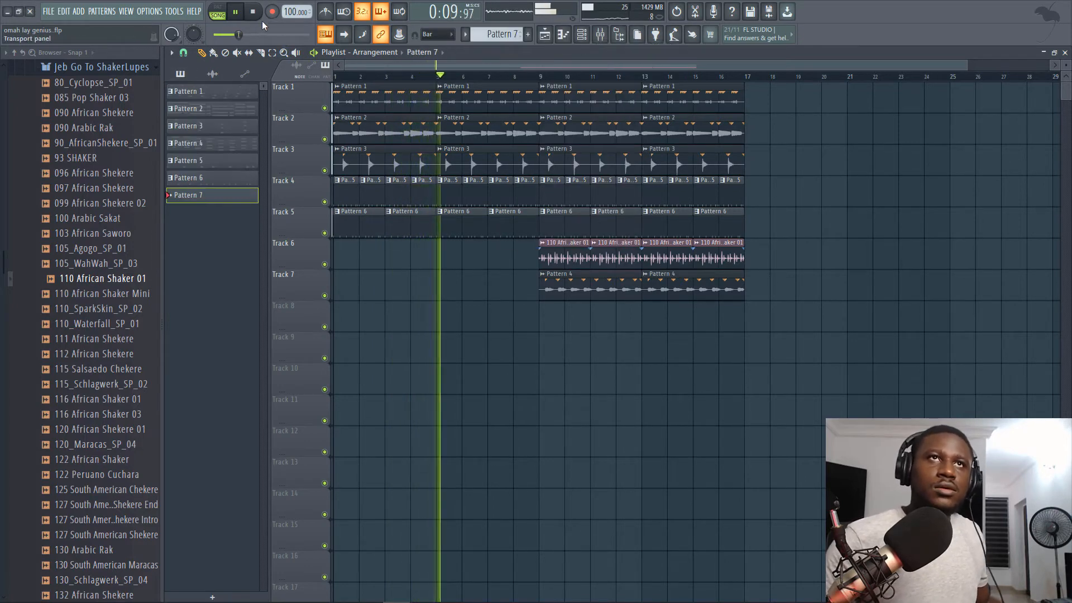
- Record a four-bar TRITON_Extreme pad chord part into Pattern 7 from bar 1 and move its clip to Track 8
{"action": "key", "text": "space"}
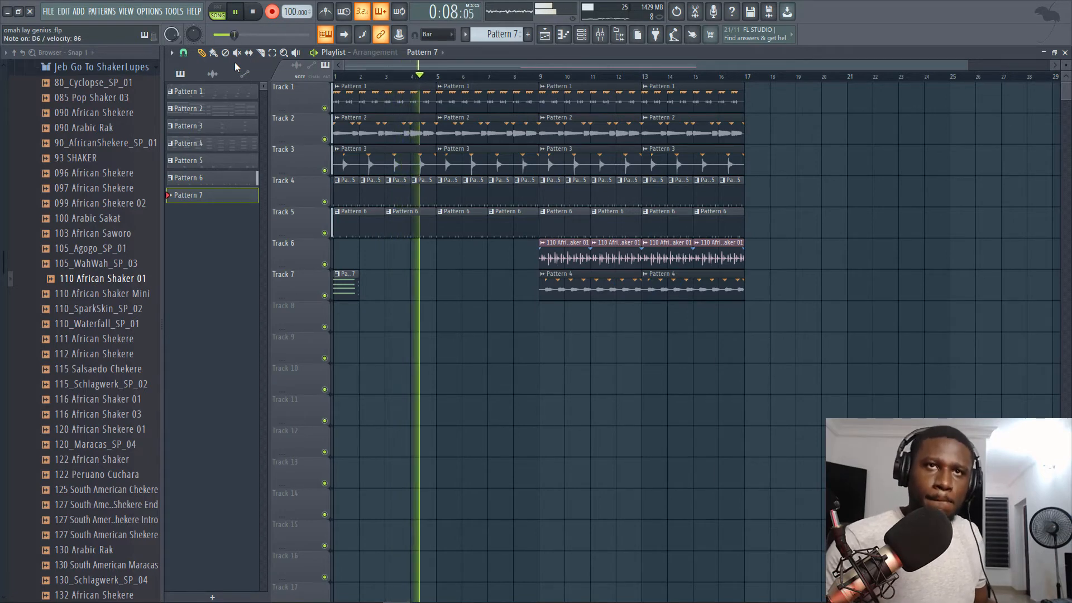
{"action": "key", "text": "space"}
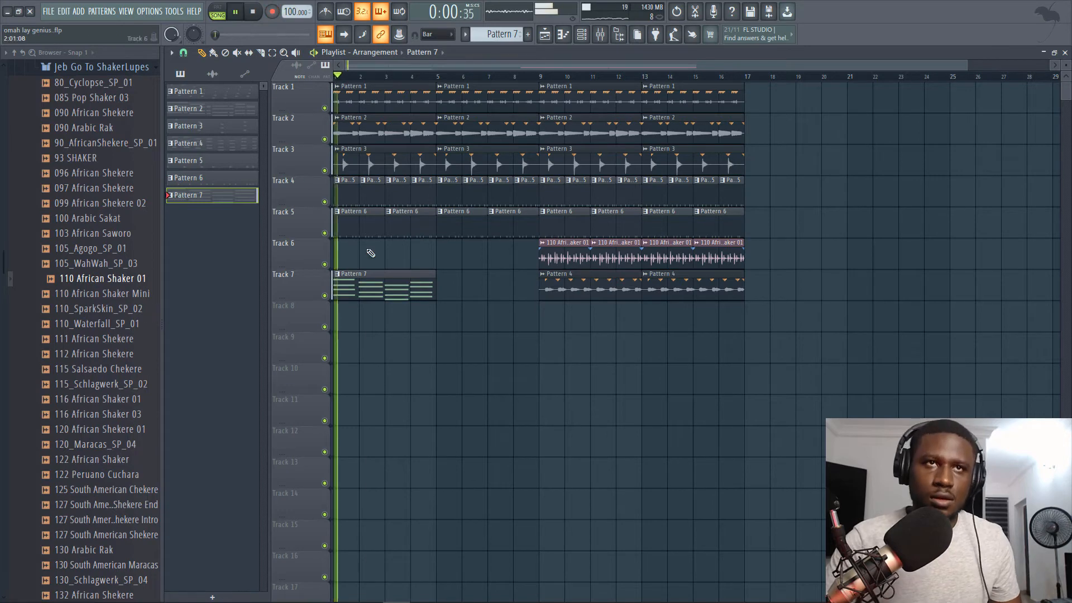
{"action": "left_click_drag", "start_coordinate": [348, 284], "coordinate": [351, 316]}
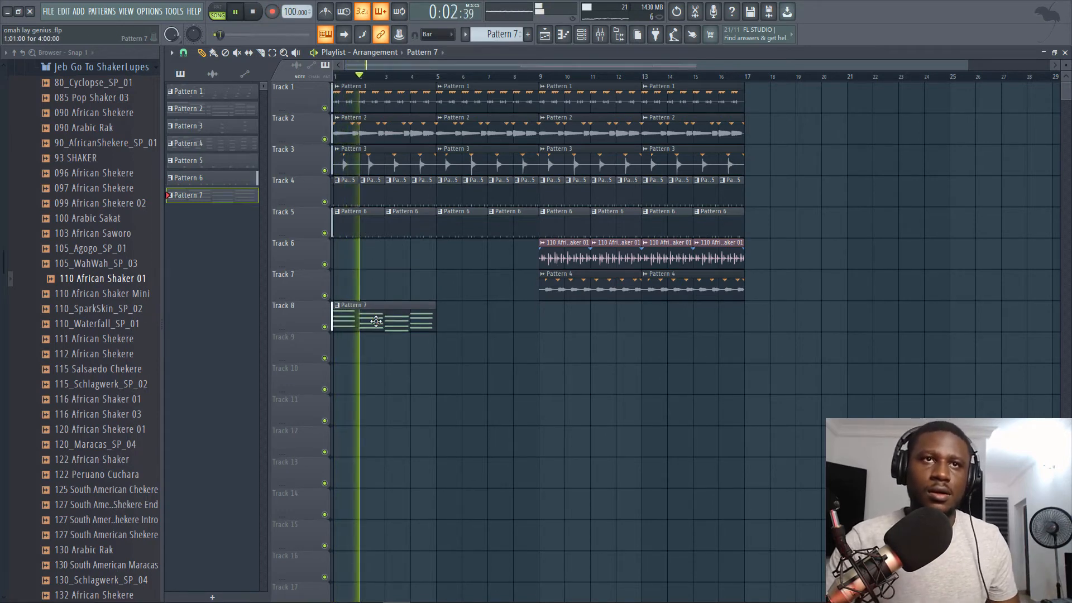
{"action": "double_click", "coordinate": [375, 321]}
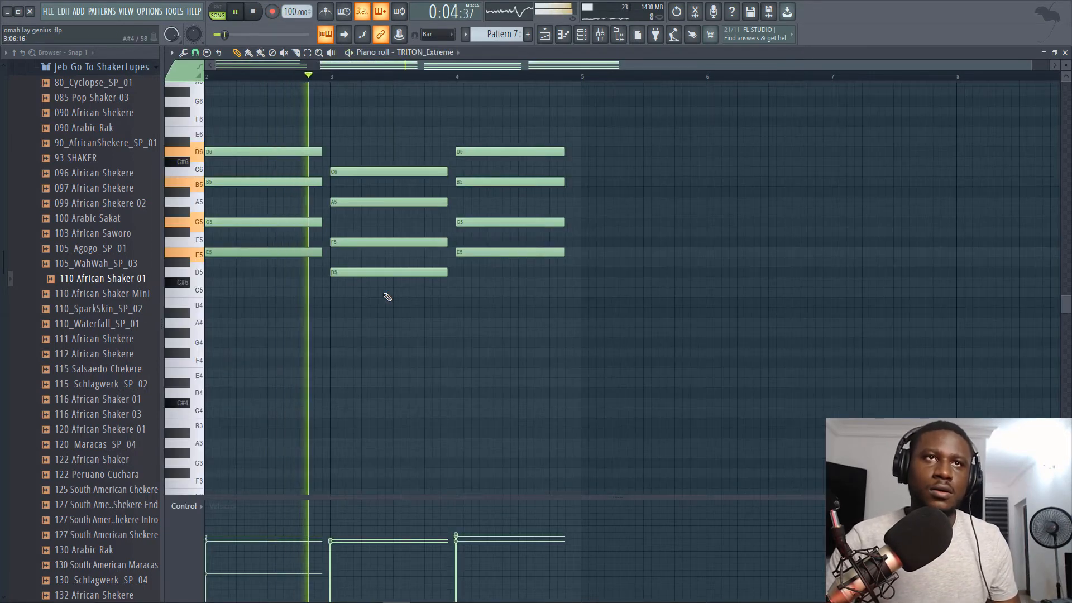
{"action": "left_click", "coordinate": [544, 35]}
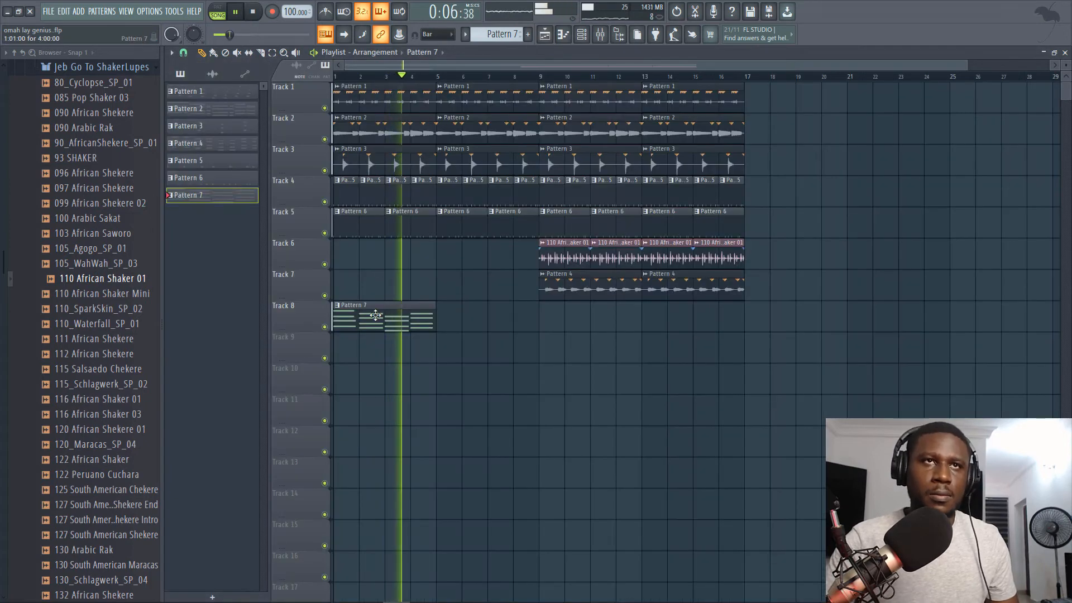
- Render and replace Pattern 7 as an audio clip and close the open plugin windows
{"action": "key", "text": "space"}
{"action": "right_click", "coordinate": [235, 201]}
{"action": "left_click", "coordinate": [299, 411]}
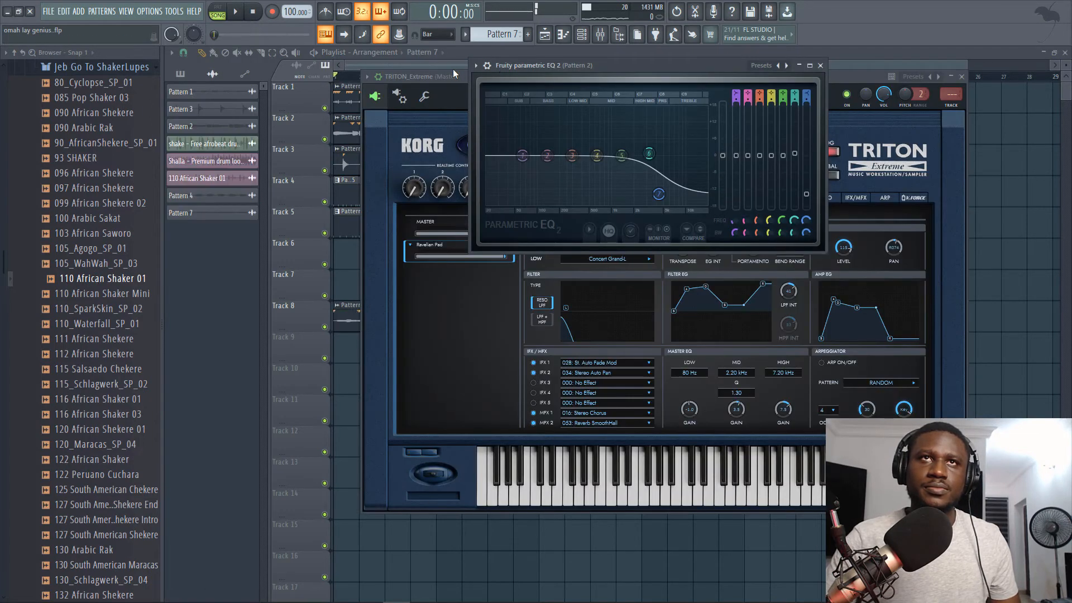
{"action": "left_click", "coordinate": [451, 65]}
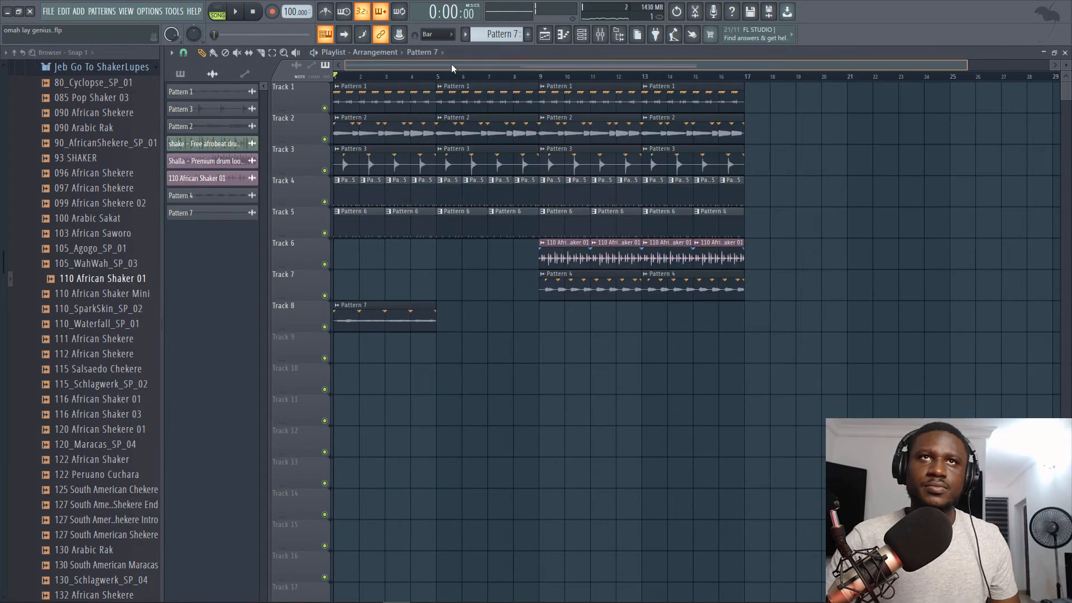
- Duplicate the Pattern 7 audio clip across bars 5 to 16 of Track 8 during playback
{"action": "key", "text": "space"}
{"action": "left_click_drag", "start_coordinate": [379, 292], "coordinate": [396, 363]}
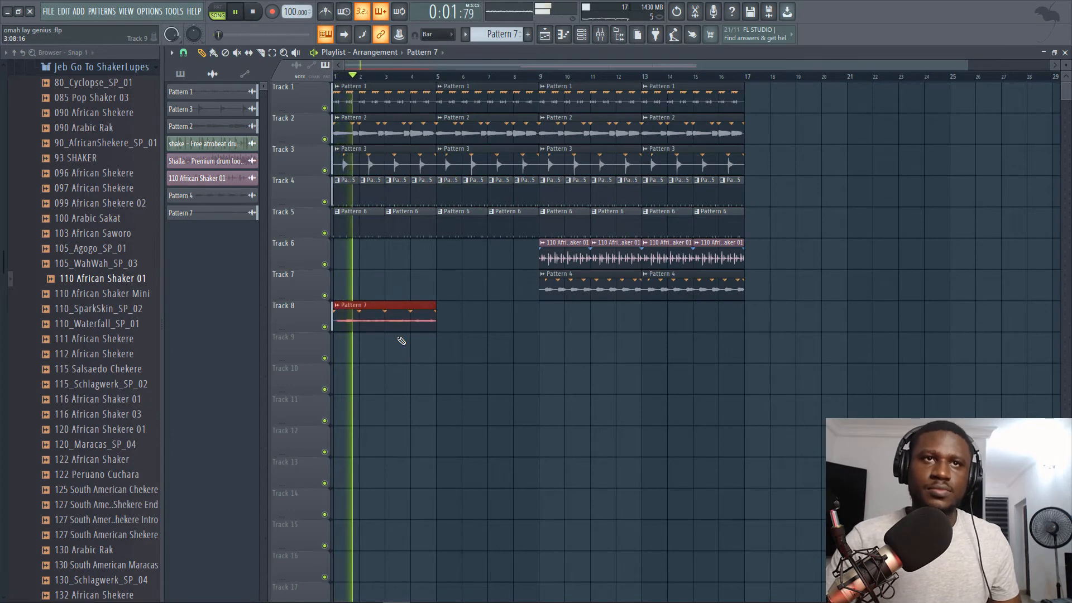
{"action": "key", "text": "ctrl+b"}
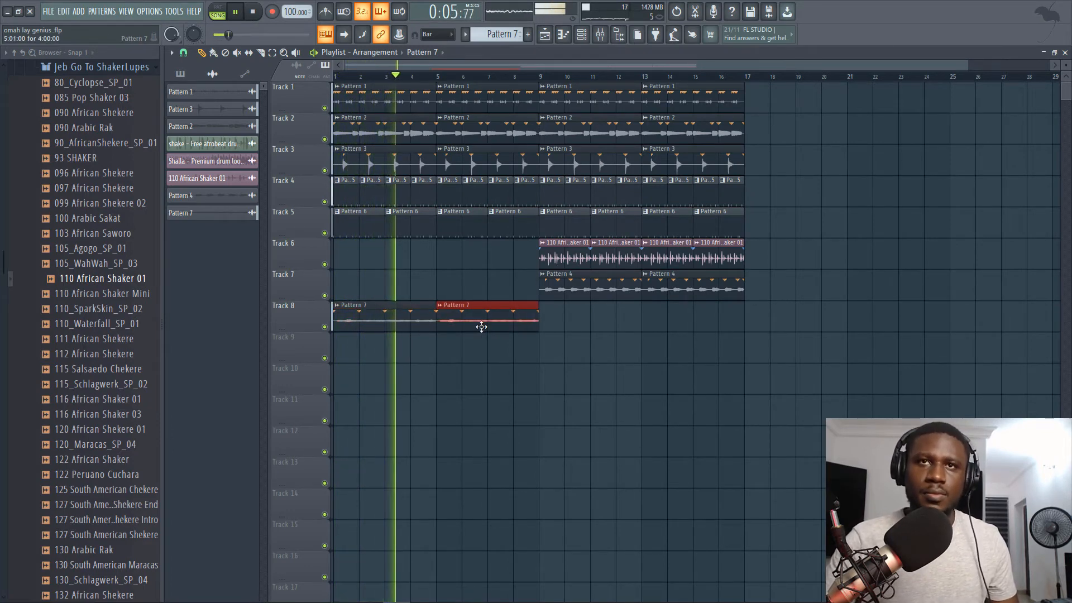
{"action": "key", "text": "ctrl+b"}
{"action": "key", "text": "ctrl+b"}
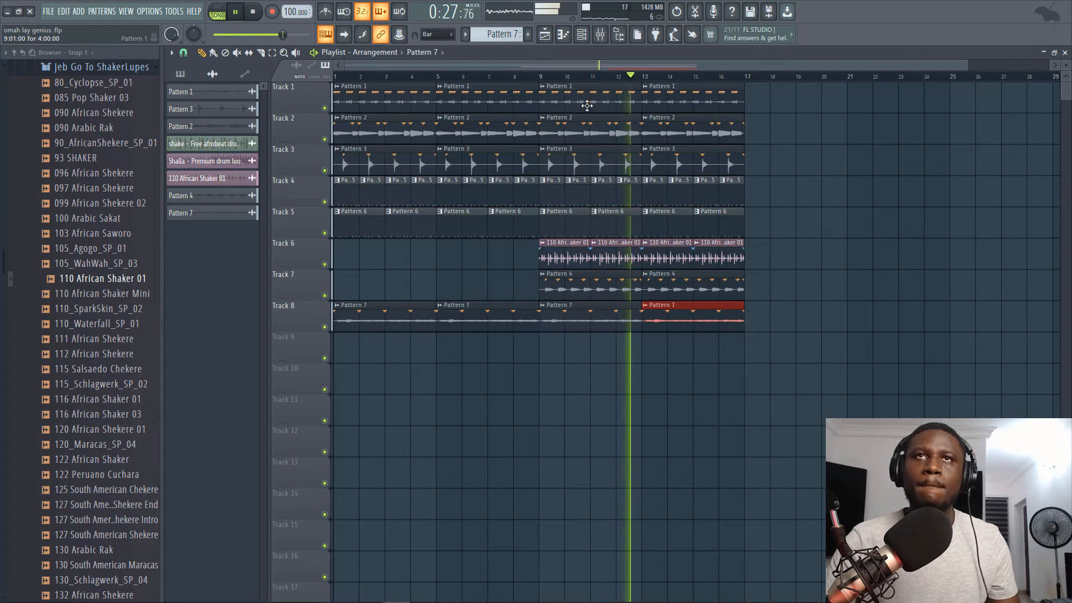
{"action": "key", "text": "space"}
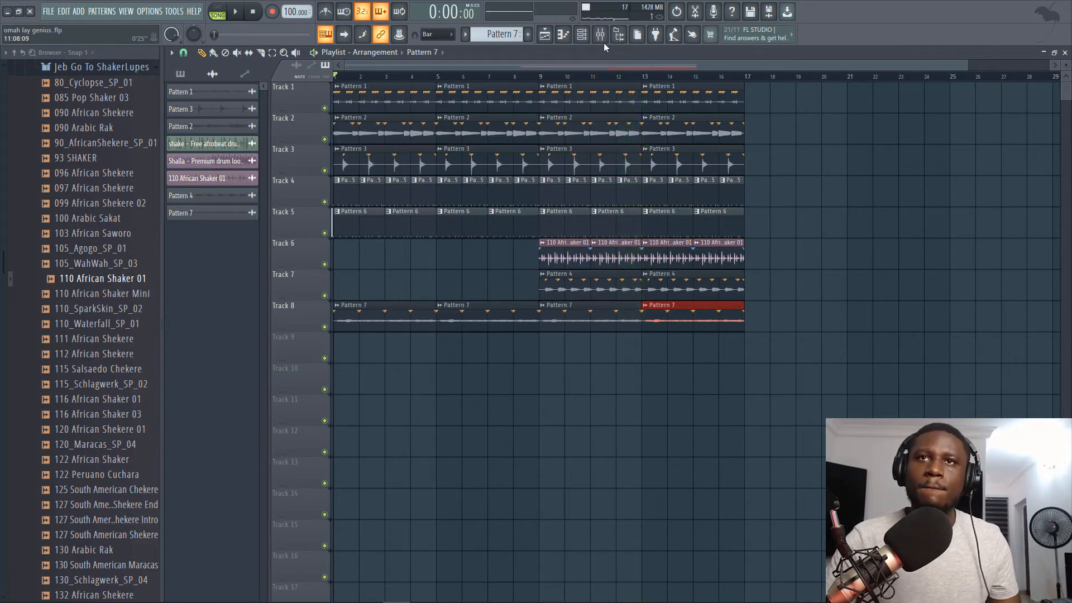
- Set the playback position to bar 9 and rehearse a Purity note line over the song
{"action": "left_click", "coordinate": [581, 34]}
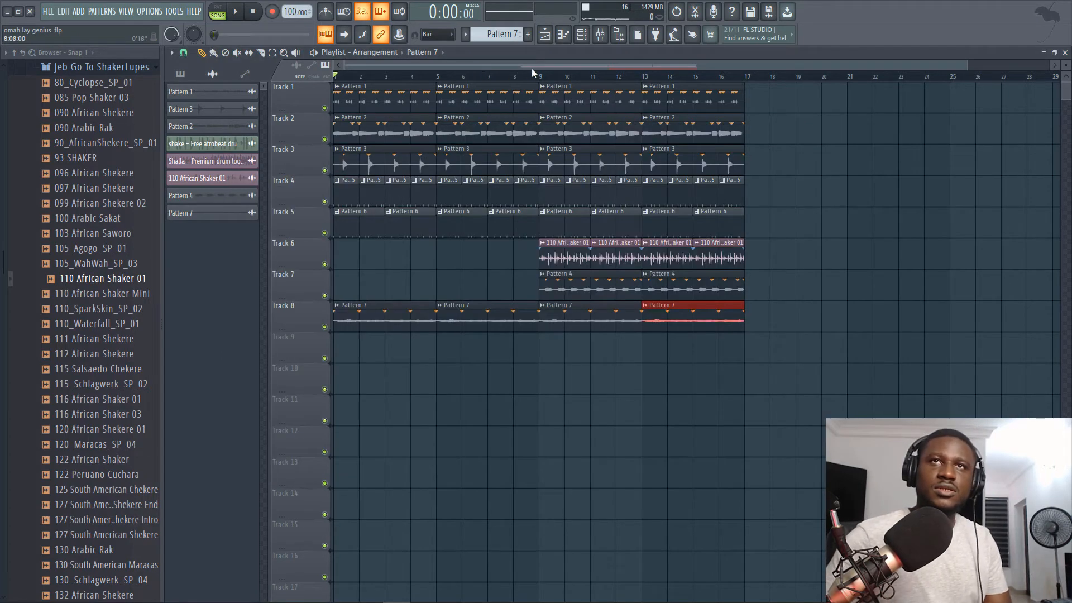
{"action": "left_click", "coordinate": [540, 76]}
{"action": "key", "text": "space"}
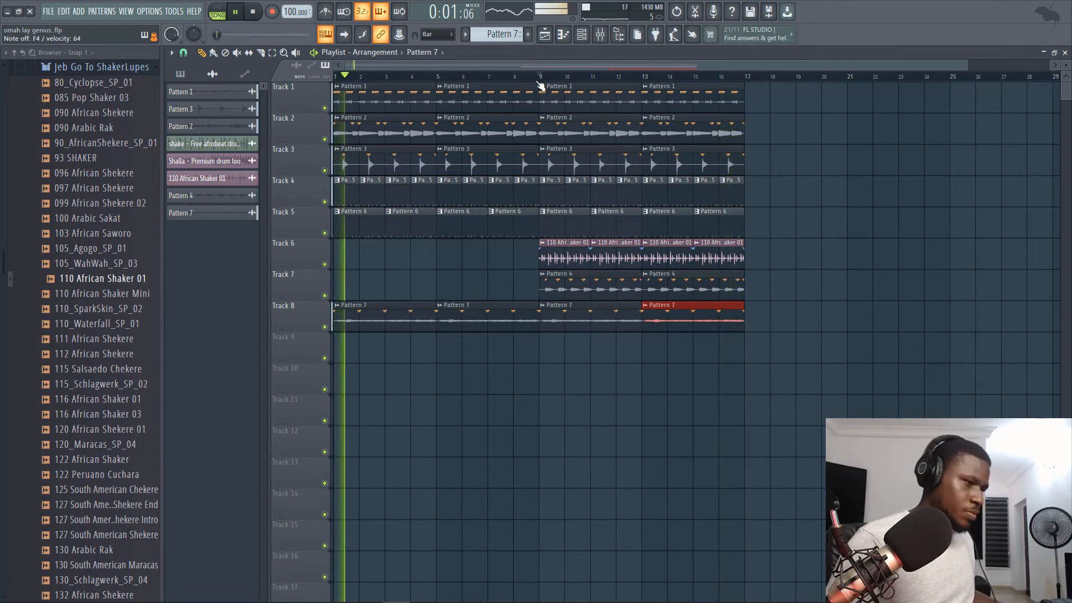
{"action": "key", "text": "space"}
{"action": "key", "text": "space"}
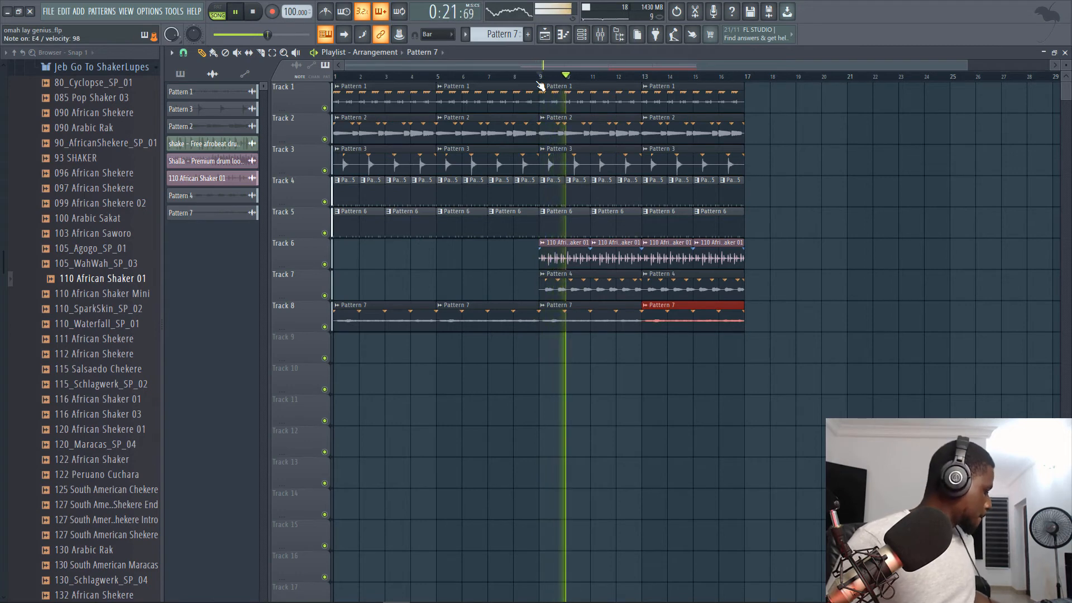
{"action": "key", "text": "space"}
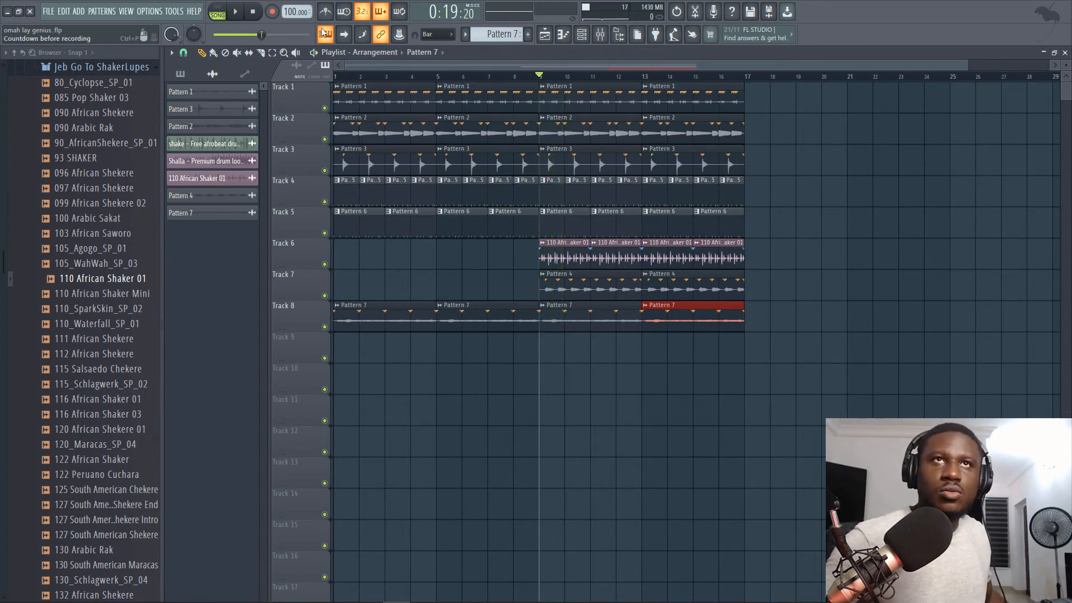
- Record an eight-bar Purity line of F4, E4 and D4 notes into a new Pattern 8 from bar 9 on Track 9
{"action": "left_click", "coordinate": [499, 34]}
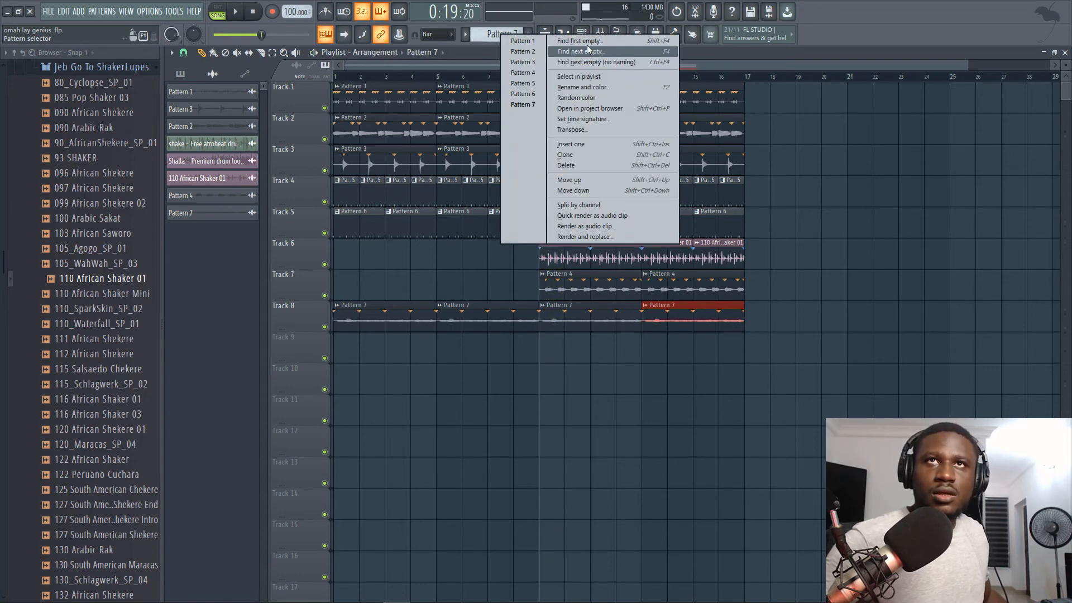
{"action": "left_click", "coordinate": [588, 43]}
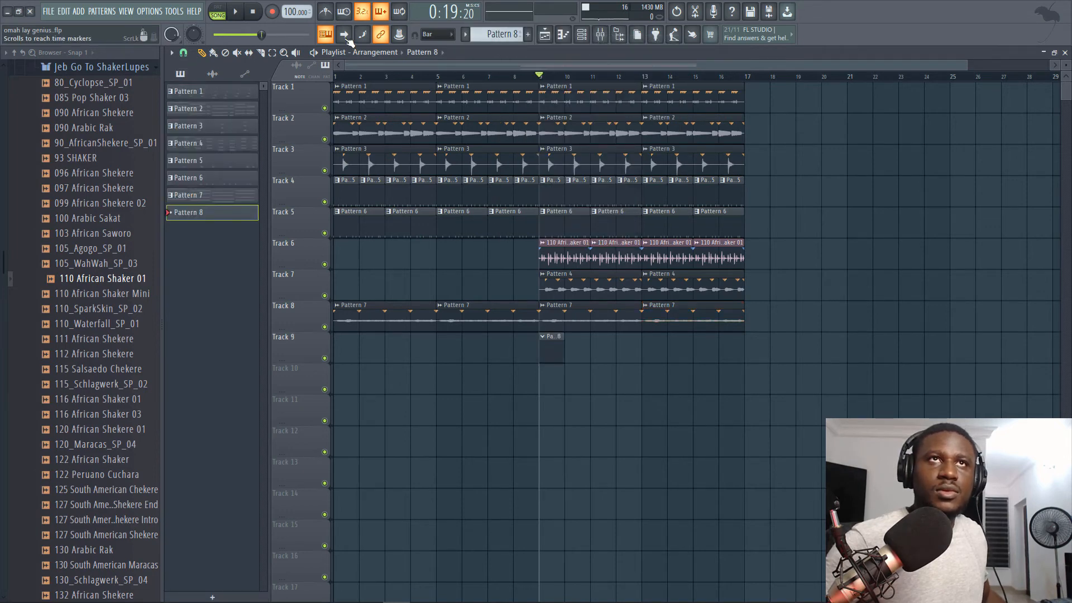
{"action": "left_click", "coordinate": [237, 12]}
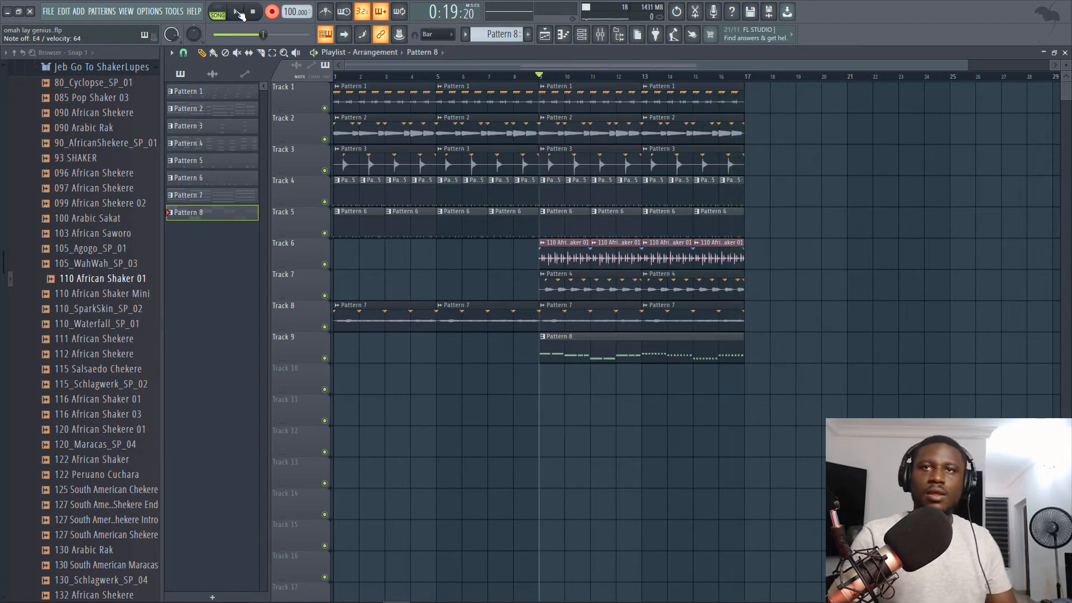
- Play back Pattern 8 and move its first F4 note to the very start of bar 1 in the piano roll
{"action": "key", "text": "space"}
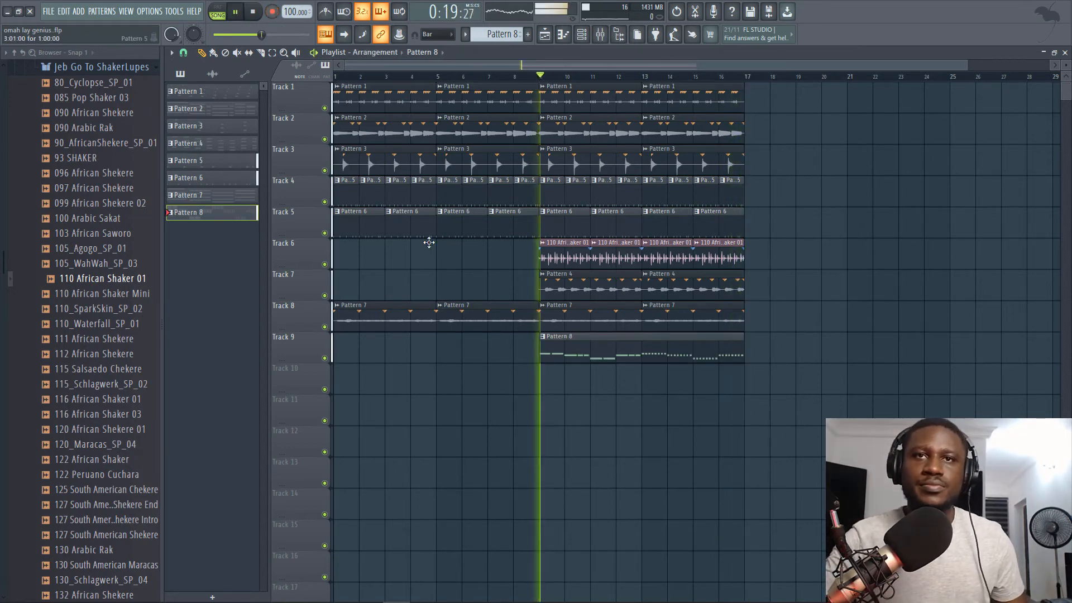
{"action": "double_click", "coordinate": [549, 343]}
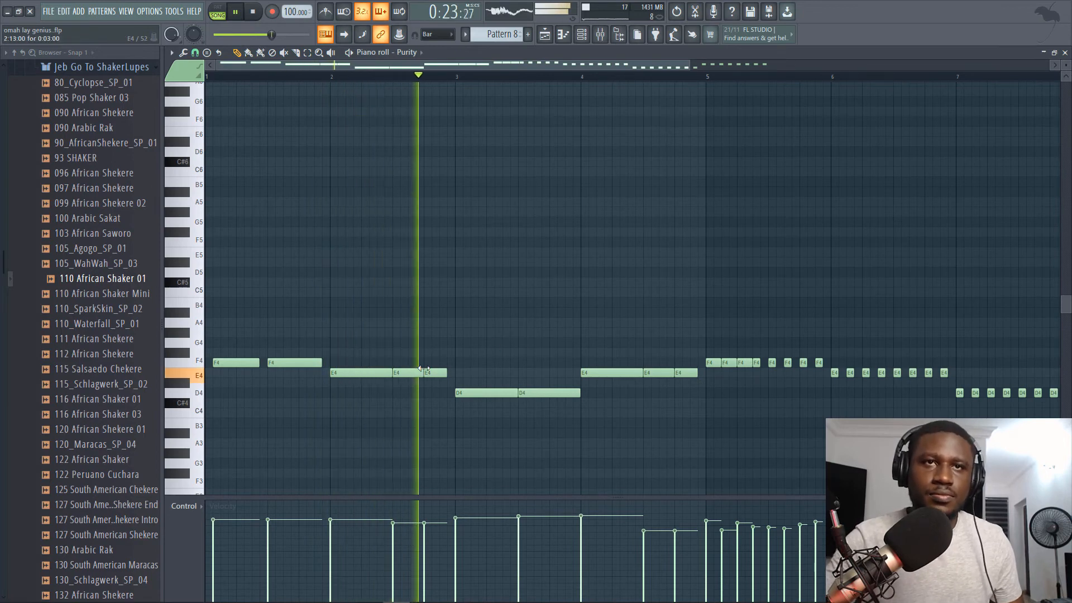
{"action": "key", "text": "space"}
{"action": "left_click_drag", "start_coordinate": [241, 363], "coordinate": [233, 363]}
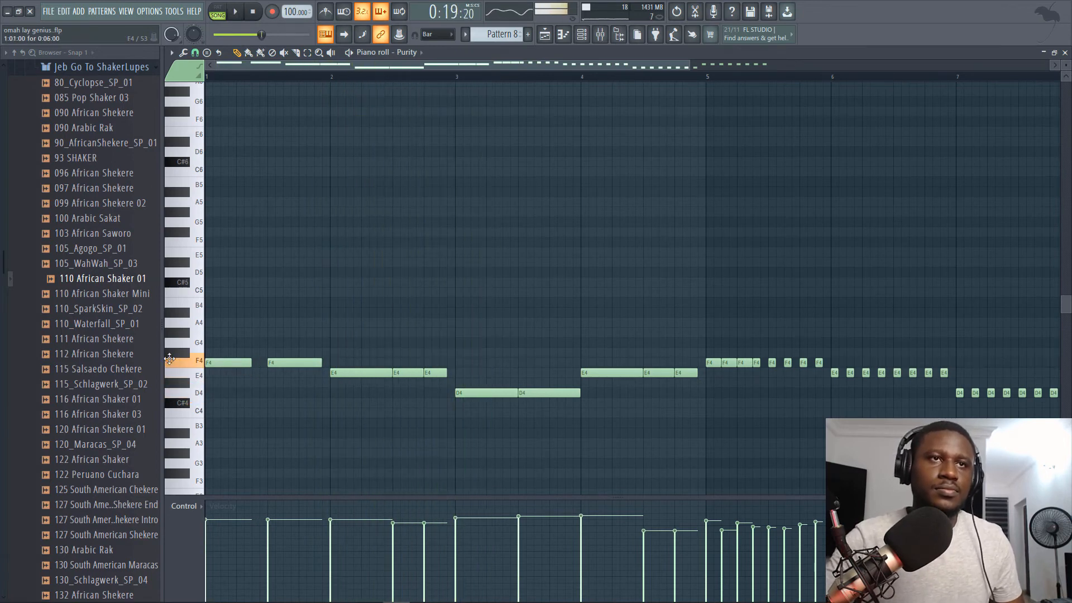
- Shorten Pattern 8's second F4 note in bar 1 and its first three F4 notes in bar 5 during playback
{"action": "key", "text": "space"}
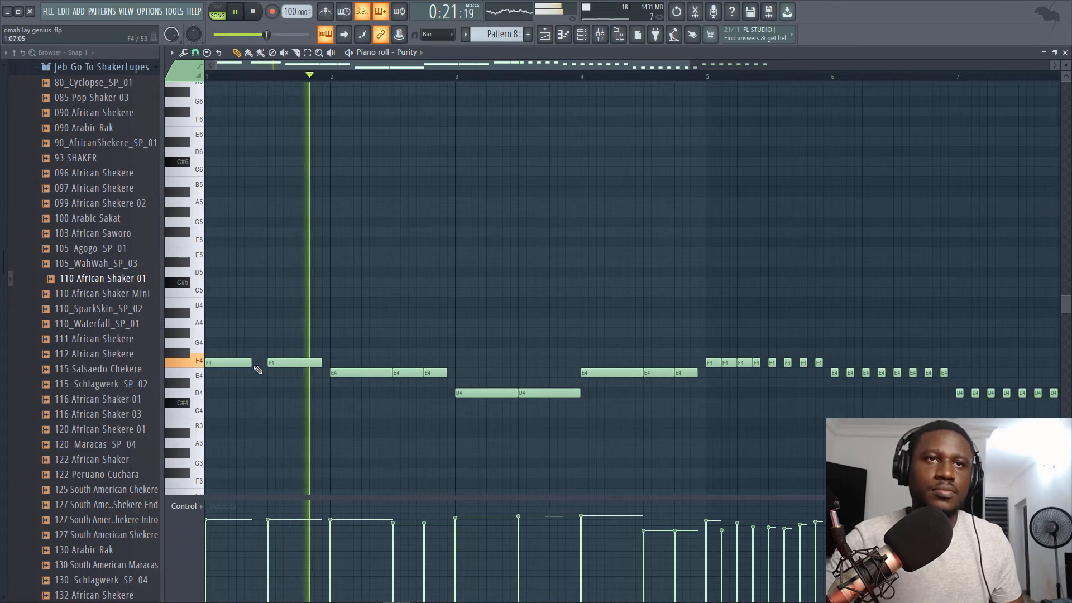
{"action": "key", "text": "space"}
{"action": "key", "text": "space"}
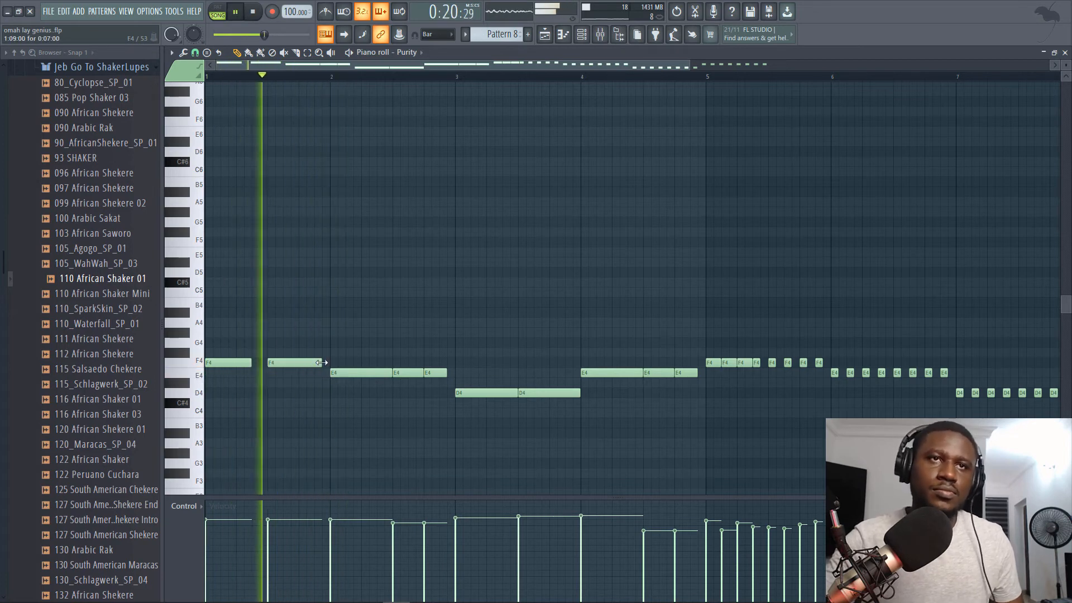
{"action": "left_click_drag", "start_coordinate": [322, 362], "coordinate": [314, 362]}
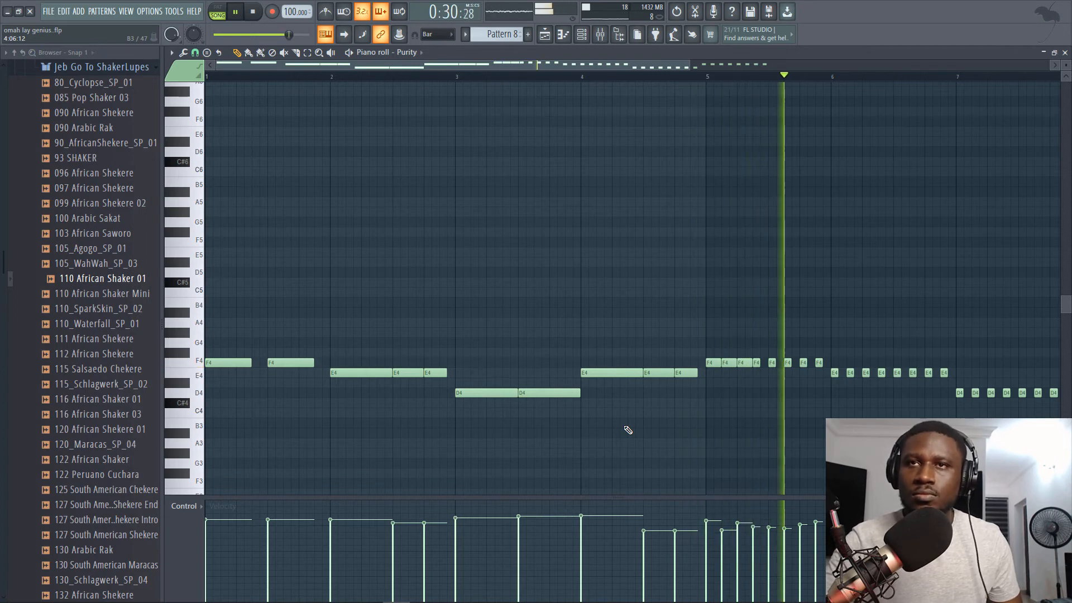
{"action": "left_click_drag", "start_coordinate": [713, 360], "coordinate": [743, 359]}
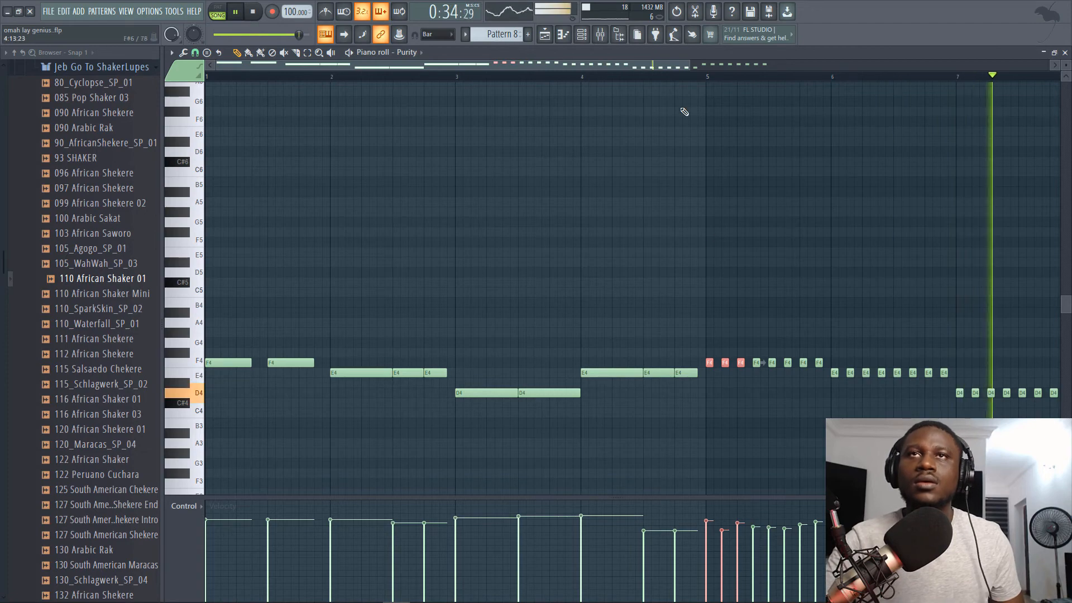
{"action": "scroll", "coordinate": [696, 78], "scroll_direction": "down", "scroll_amount": 2}
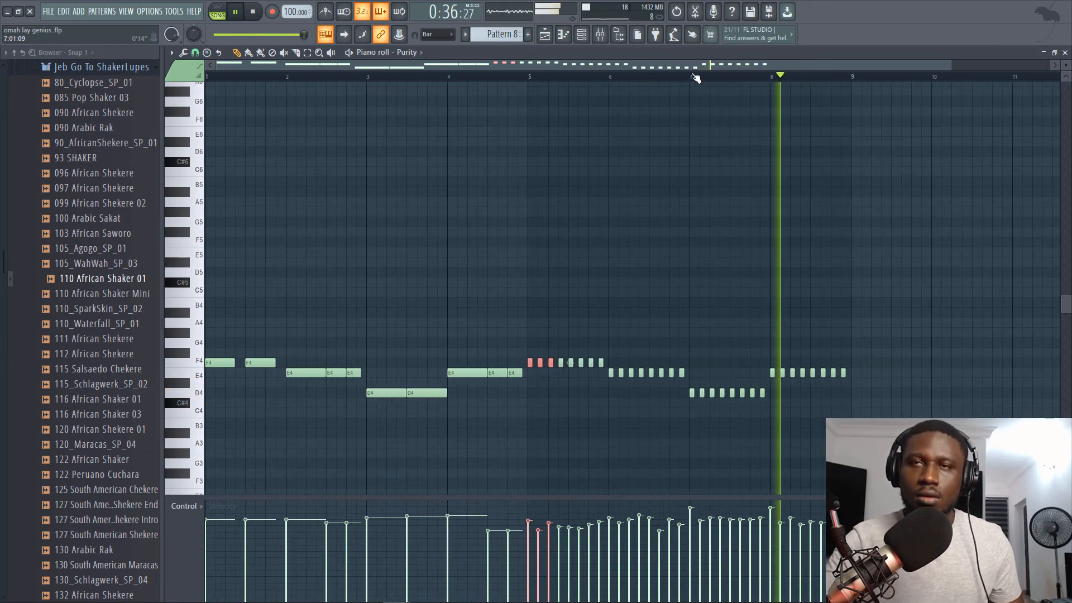
{"action": "scroll", "coordinate": [696, 77], "scroll_direction": "down", "scroll_amount": 1}
{"action": "scroll", "coordinate": [696, 77], "scroll_direction": "down", "scroll_amount": 1}
{"action": "key", "text": "space"}
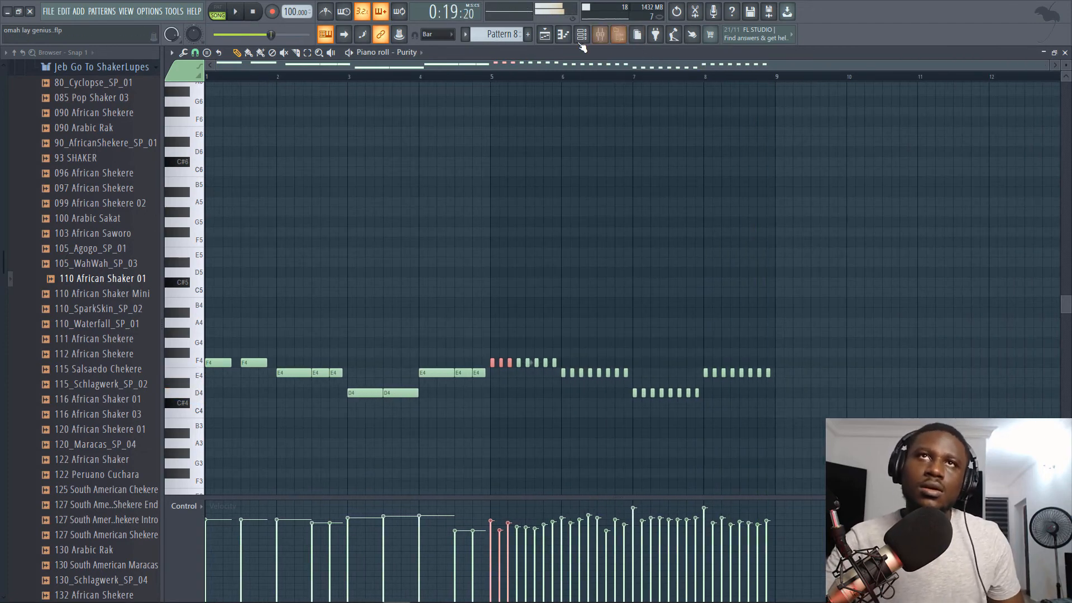
- Render Pattern 8 as a 24-bit stereo WAV audio clip that replaces it in the playlist, and clear the plugin windows
{"action": "left_click", "coordinate": [545, 35]}
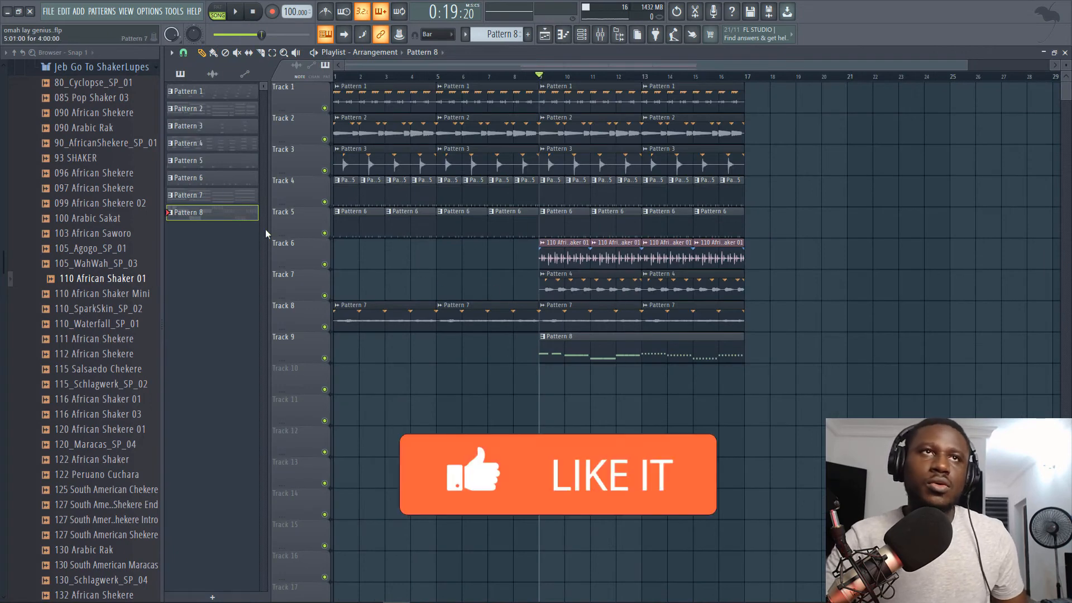
{"action": "right_click", "coordinate": [223, 221]}
{"action": "left_click", "coordinate": [246, 428]}
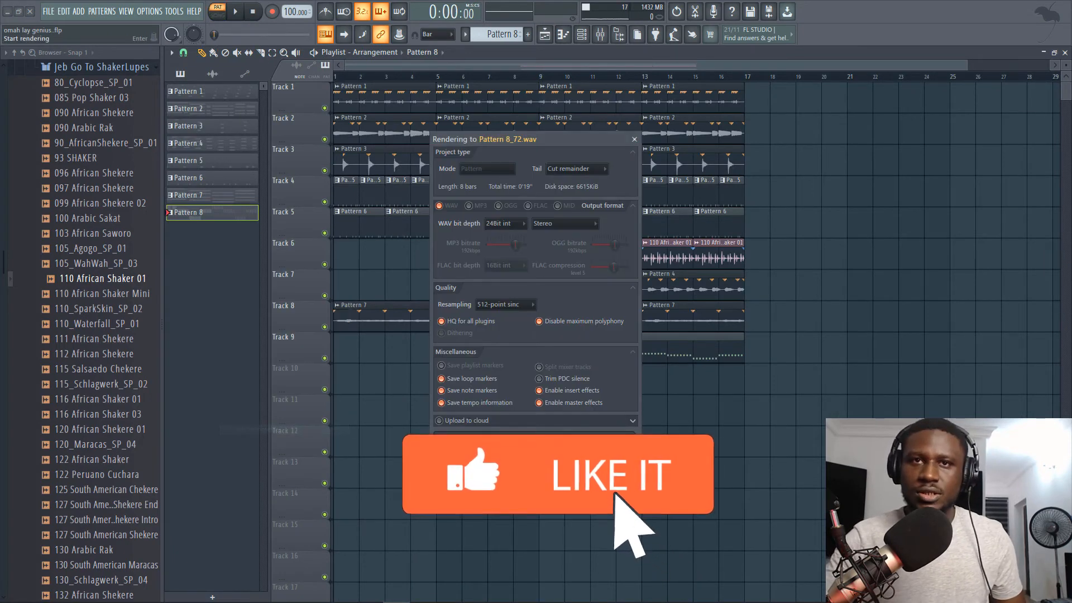
{"action": "left_click", "coordinate": [615, 416]}
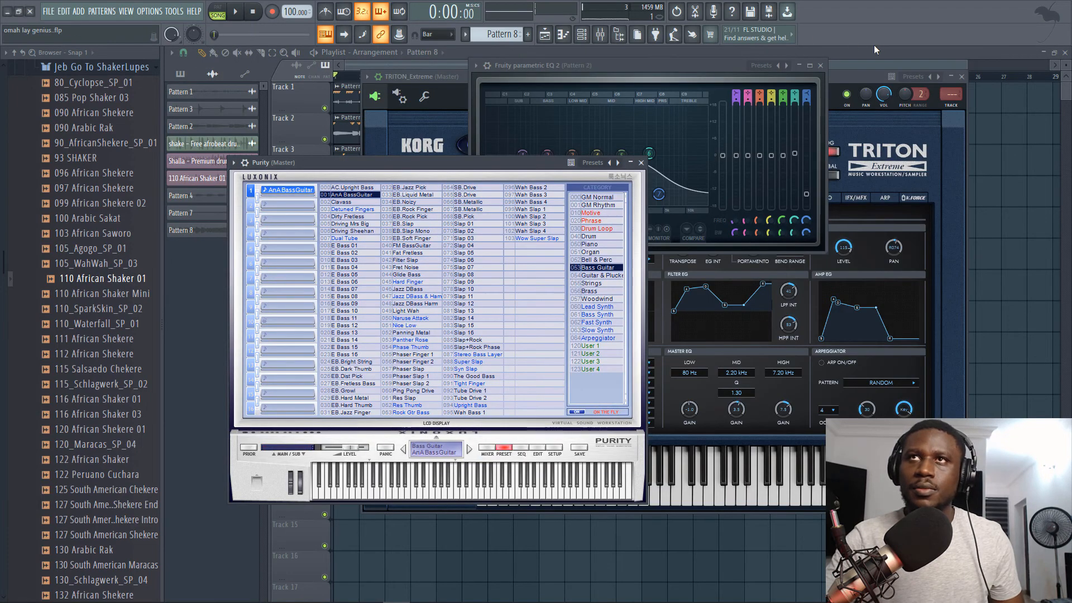
{"action": "left_click", "coordinate": [874, 46]}
- Play from bar 9, split the Pattern 8 audio clip on Track 9 at bar 13, and move its second half to bar 23
{"action": "left_click", "coordinate": [546, 78]}
{"action": "key", "text": "space"}
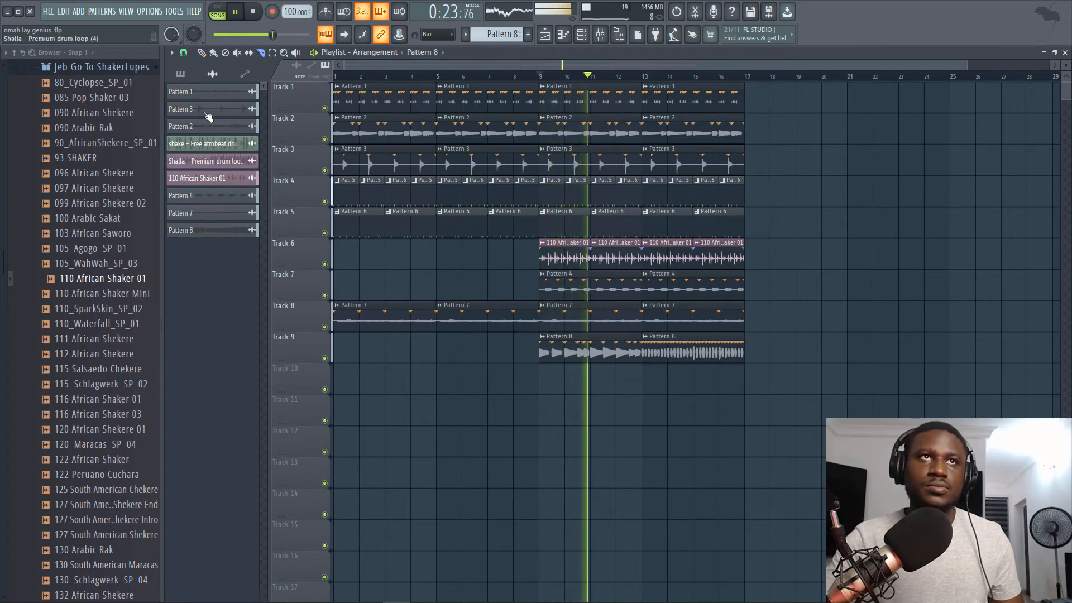
{"action": "left_click", "coordinate": [202, 53]}
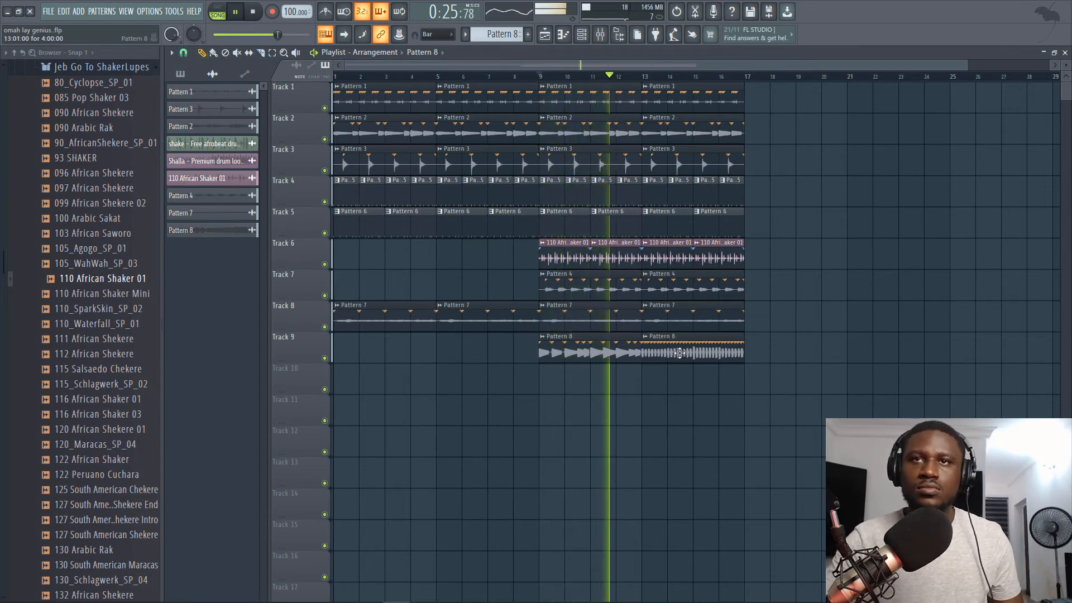
{"action": "left_click_drag", "start_coordinate": [684, 352], "coordinate": [926, 348]}
- Duplicate the first half of the Pattern 8 clip into bars 13 to 16 and move the detached half to bar 25
{"action": "left_click", "coordinate": [608, 349], "text": "ctrl"}
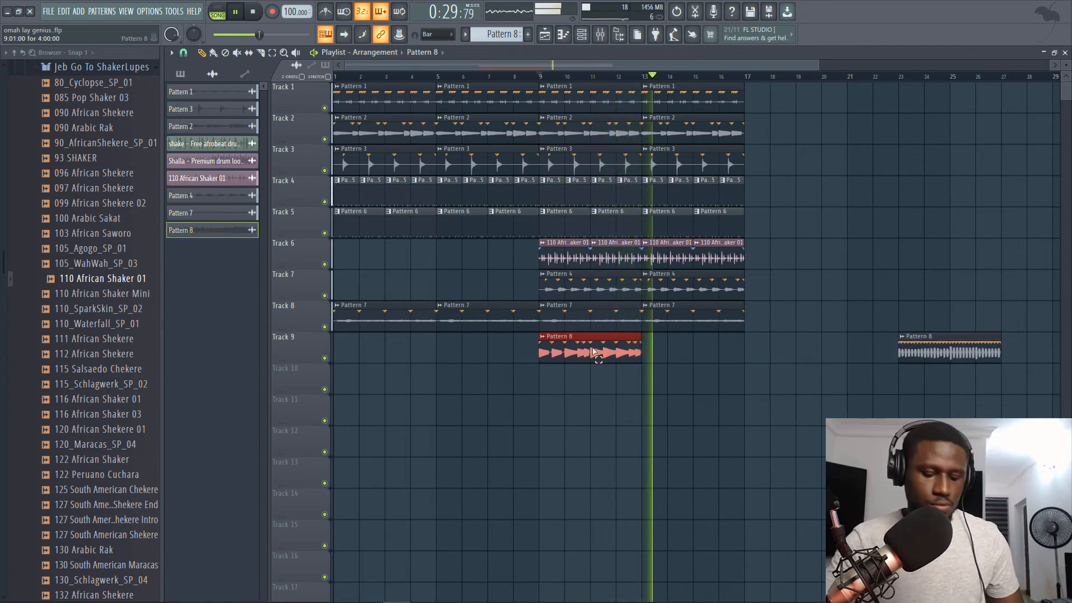
{"action": "key", "text": "ctrl+b"}
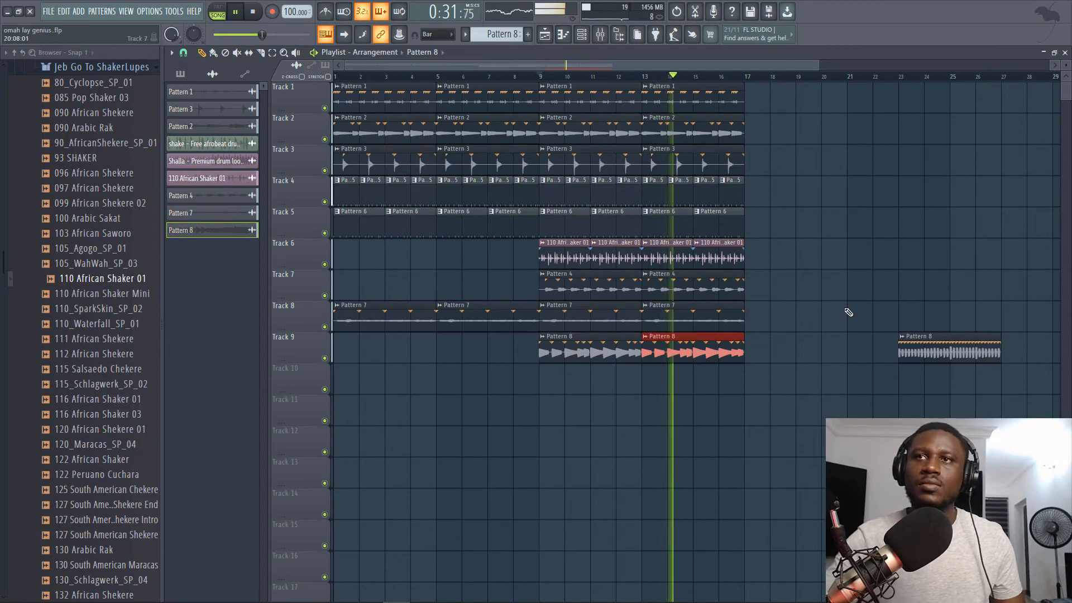
{"action": "left_click", "coordinate": [976, 352]}
{"action": "left_click_drag", "start_coordinate": [975, 352], "coordinate": [1027, 351]}
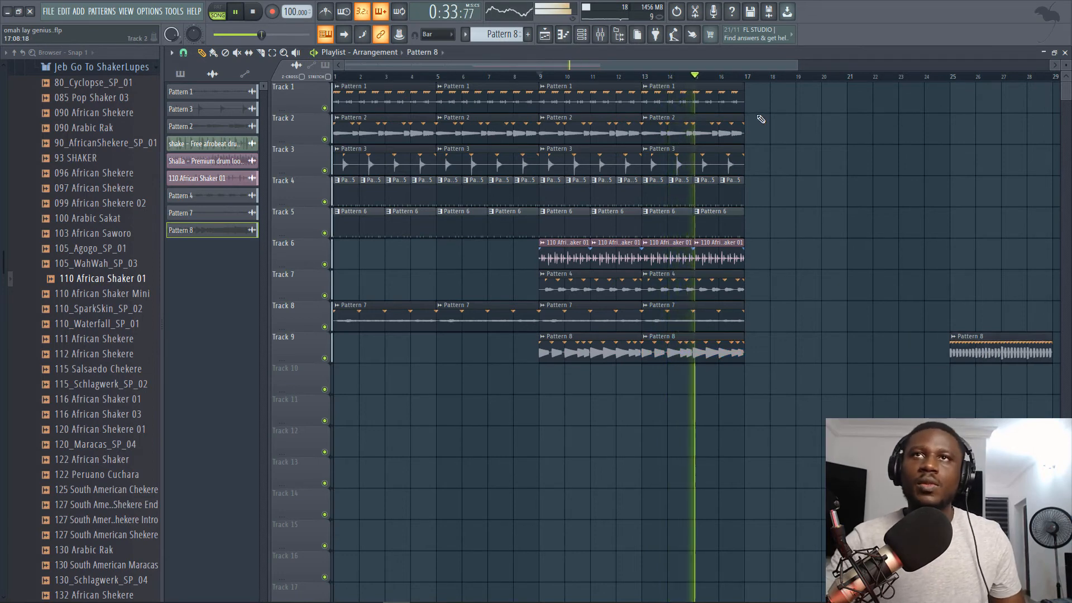
- Move the detached Pattern 8 clip down to Track 13 and duplicate the whole 16-bar arrangement into bars 17 to 32
{"action": "left_click_drag", "start_coordinate": [762, 84], "coordinate": [258, 339]}
{"action": "key", "text": "space"}
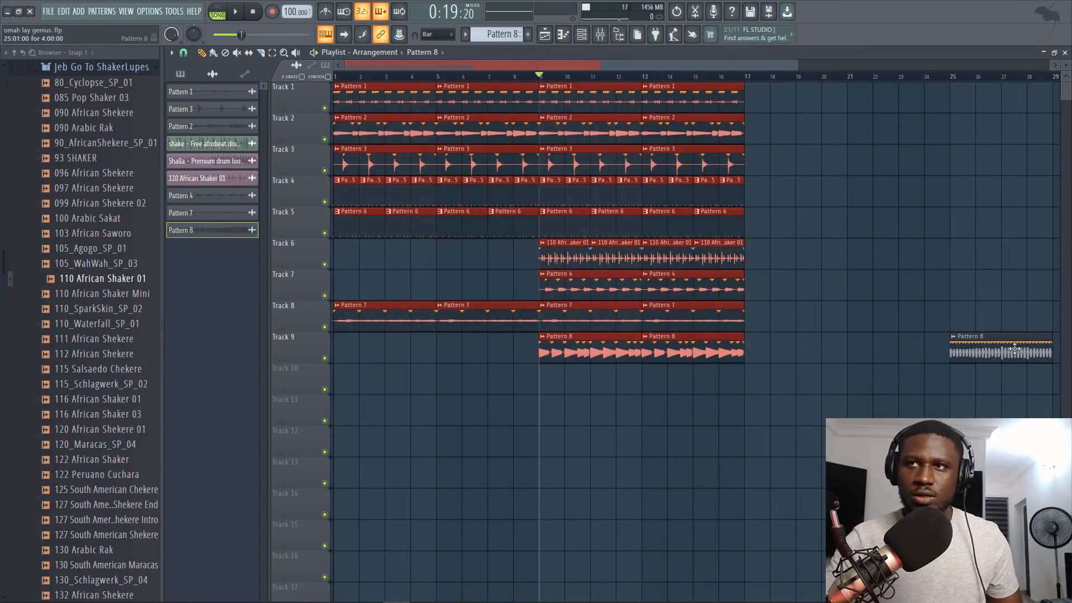
{"action": "left_click_drag", "start_coordinate": [1014, 348], "coordinate": [1014, 412]}
{"action": "left_click_drag", "start_coordinate": [816, 394], "coordinate": [333, 82]}
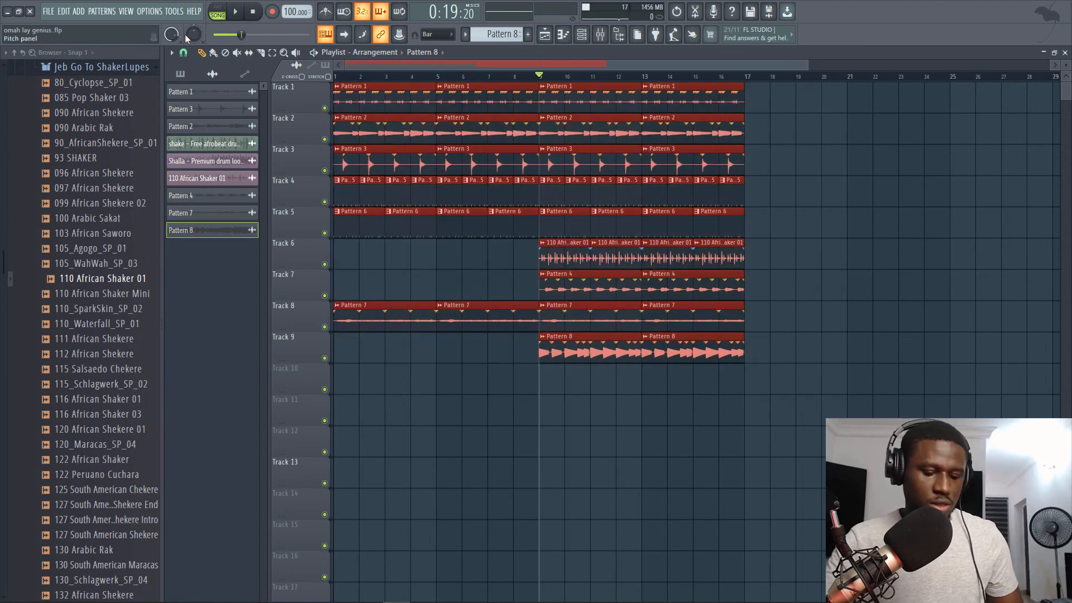
{"action": "key", "text": "ctrl+b"}
{"action": "key", "text": "space"}
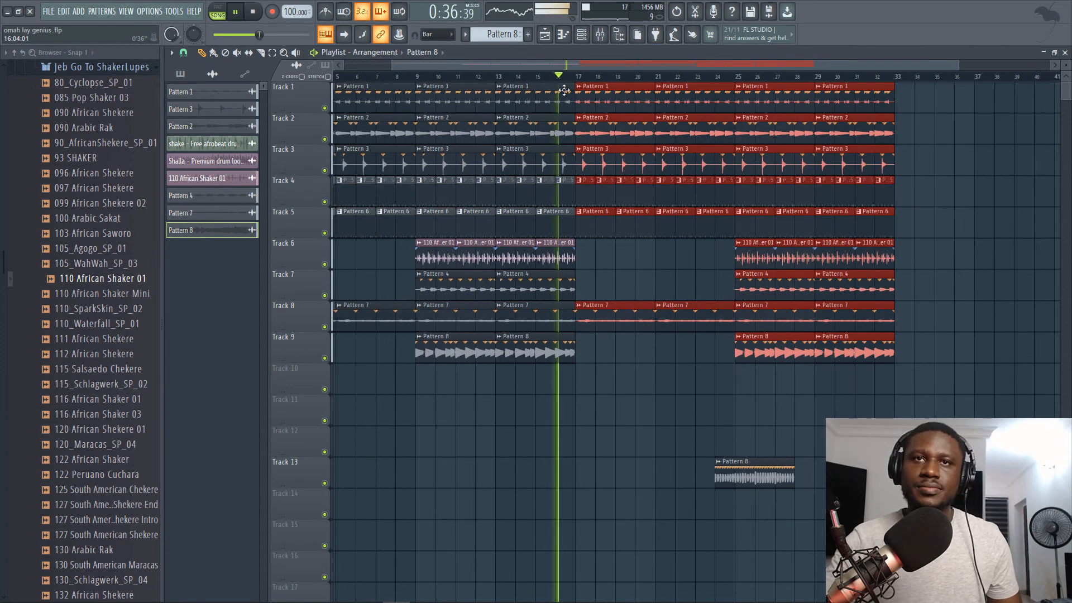
- Place the detached Pattern 8 clip at bar 21 on Track 10 and copy it to bar 5 on the same track
{"action": "left_click_drag", "start_coordinate": [743, 440], "coordinate": [685, 346]}
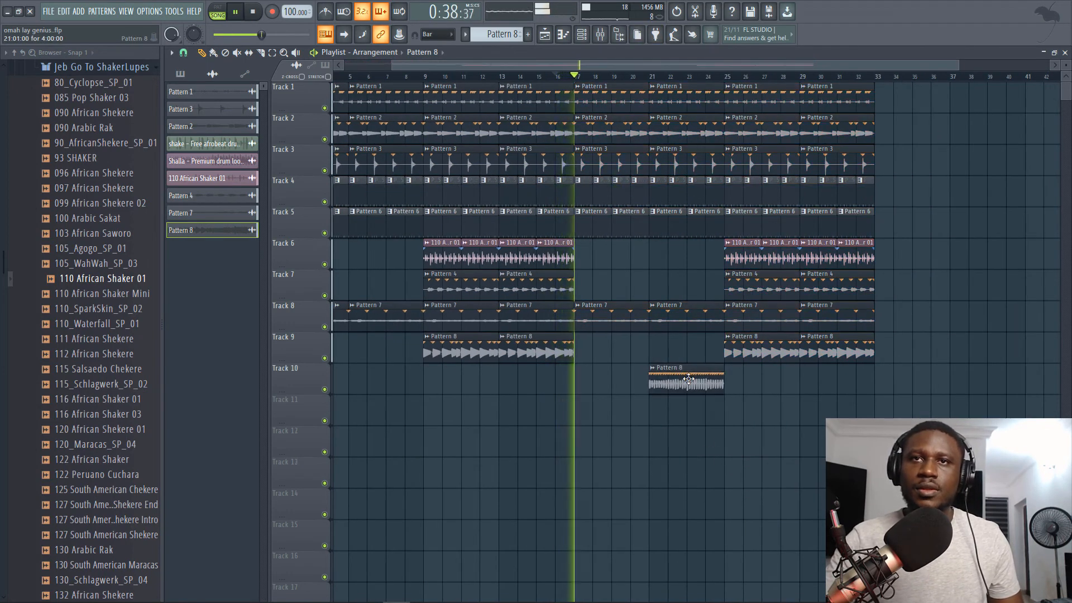
{"action": "left_click", "coordinate": [648, 77]}
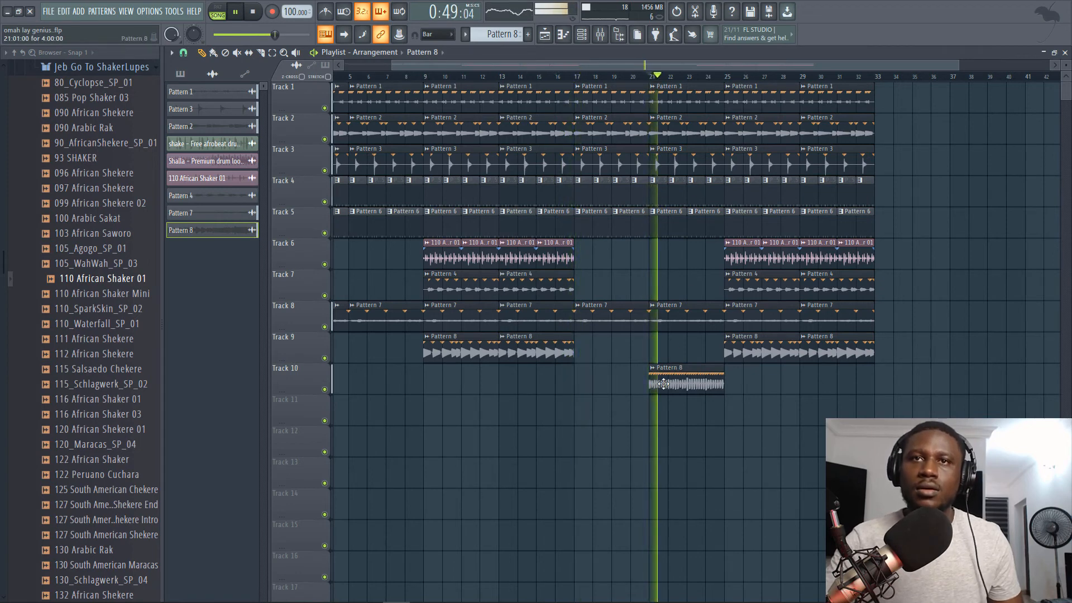
{"action": "scroll", "coordinate": [517, 81], "scroll_direction": "down", "scroll_amount": 1}
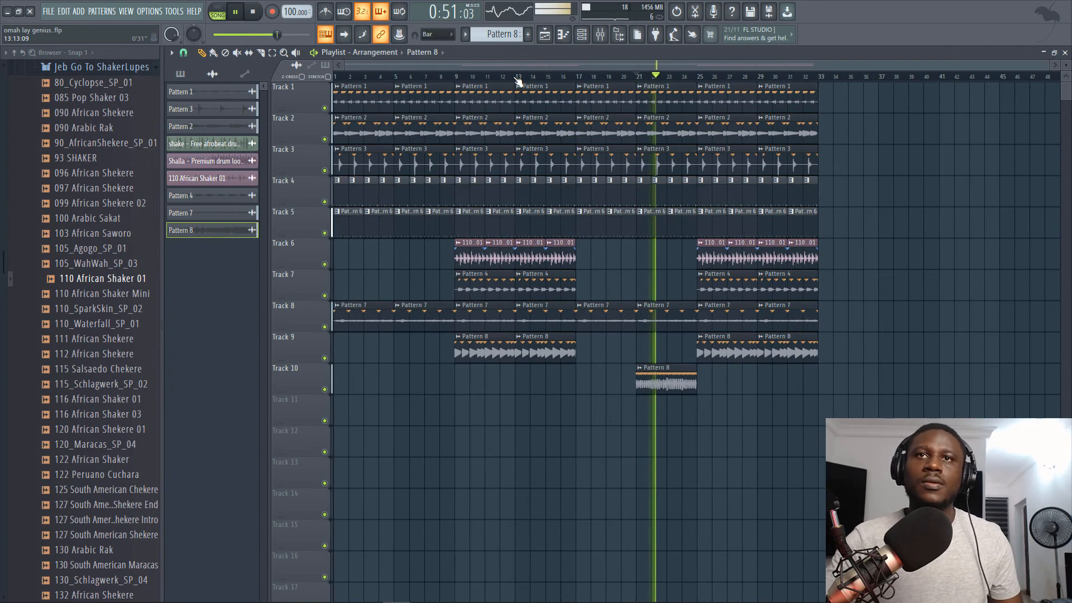
{"action": "left_click_drag", "start_coordinate": [682, 376], "coordinate": [435, 421]}
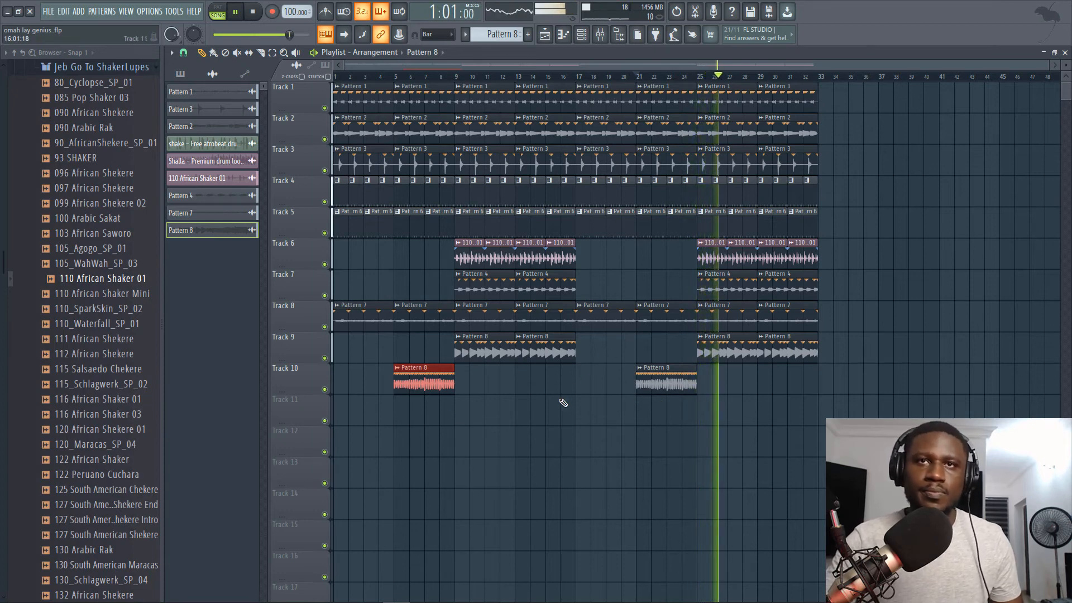
- Shift the whole arrangement eight bars later and fill bars 1 to 8 with two copies of its opening four-bar block
{"action": "left_click_drag", "start_coordinate": [821, 99], "coordinate": [278, 482]}
{"action": "key", "text": "space"}
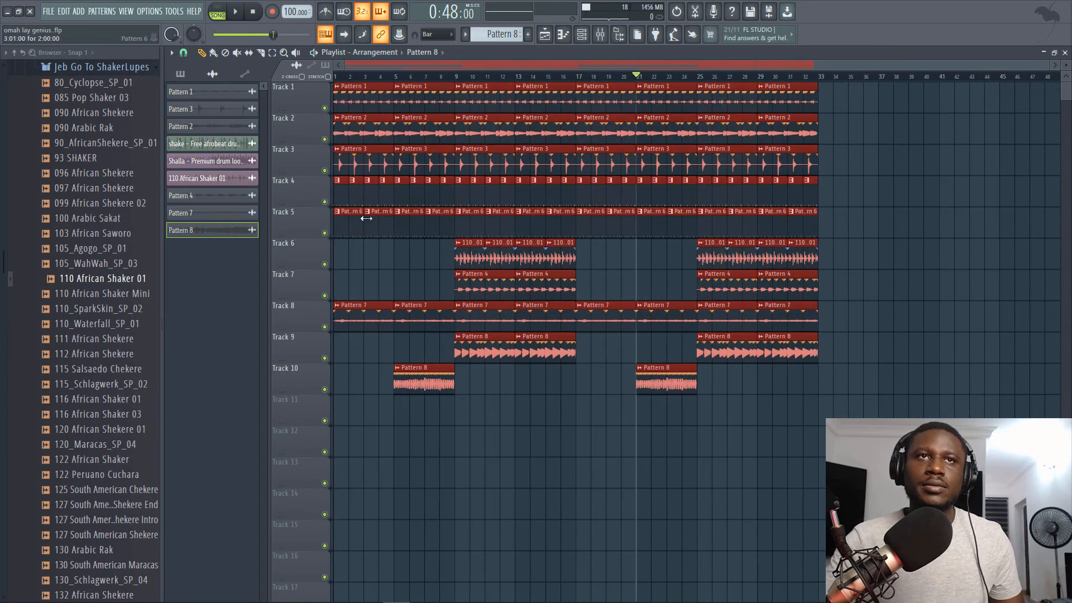
{"action": "left_click_drag", "start_coordinate": [361, 193], "coordinate": [481, 193]}
{"action": "left_click_drag", "start_coordinate": [511, 330], "coordinate": [412, 84]}
{"action": "left_click_drag", "start_coordinate": [470, 124], "coordinate": [170, 128]}
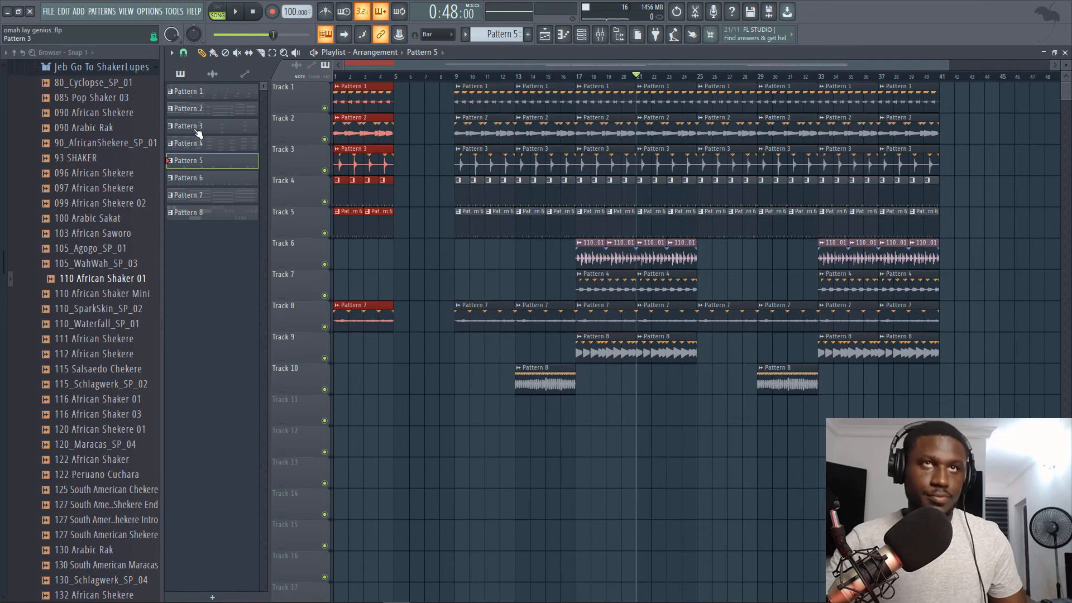
{"action": "key", "text": "ctrl+b"}
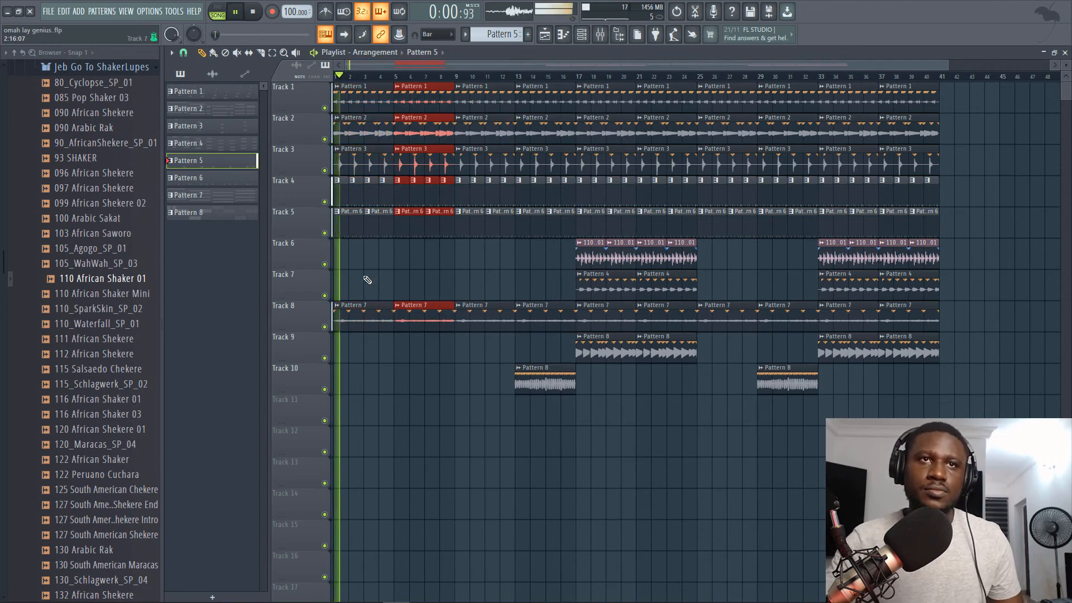
- Delete the Pattern 5 and Pattern 6 clips from bars 1 to 4 and the Pattern 7 clips from bars 5 to 12
{"action": "scroll", "coordinate": [345, 76], "scroll_direction": "up", "scroll_amount": 2}
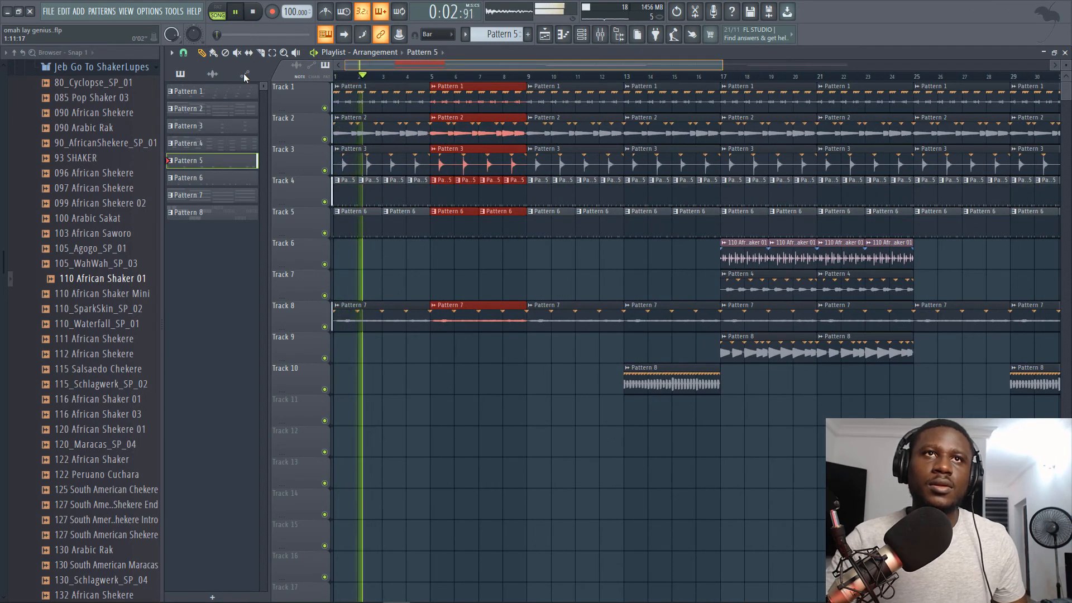
{"action": "key", "text": "space"}
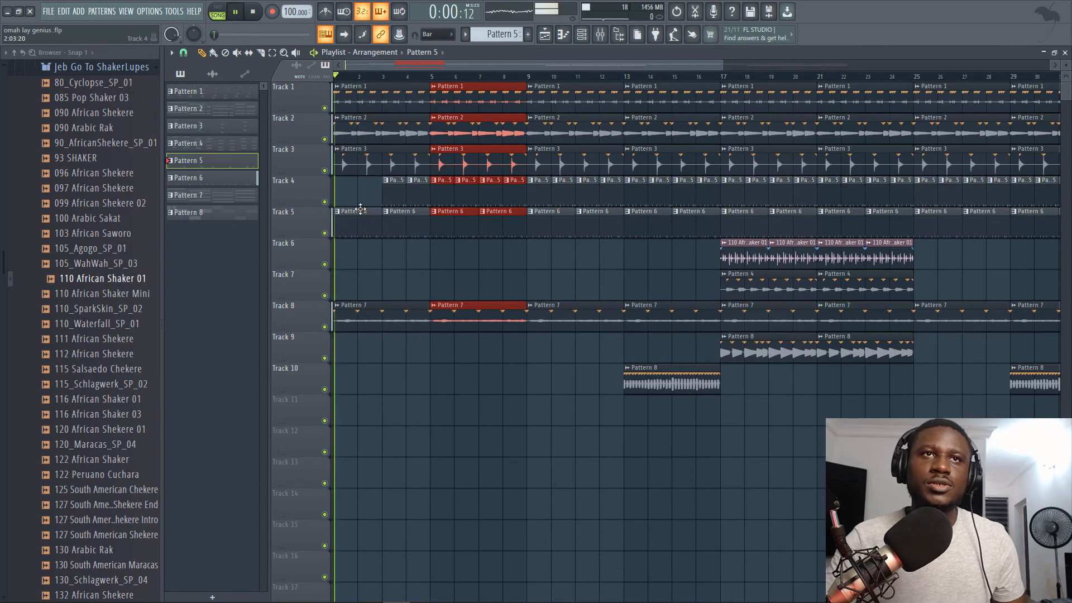
{"action": "right_click", "coordinate": [357, 214]}
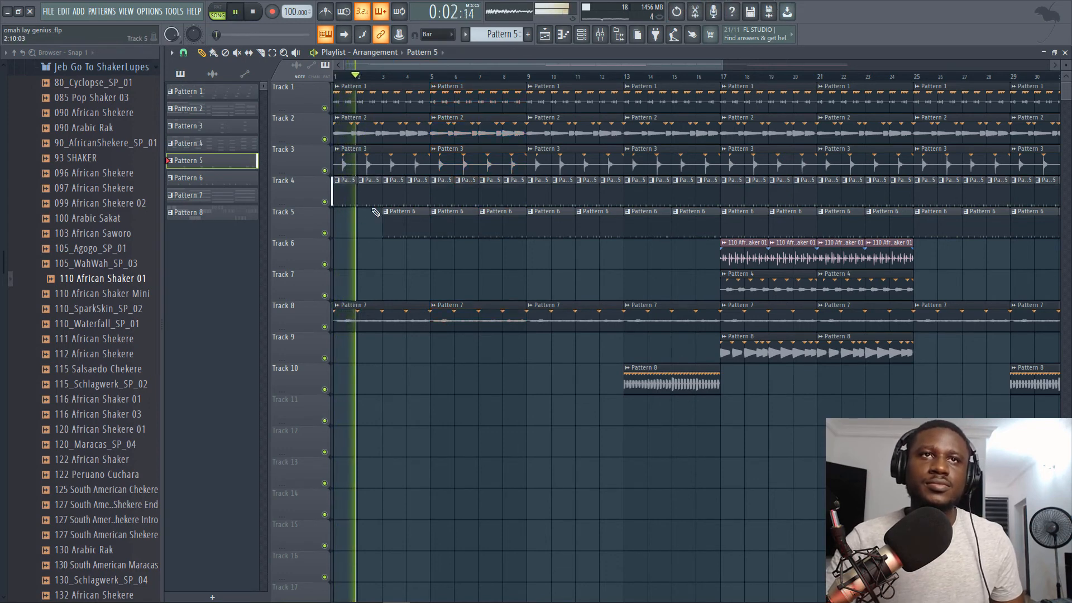
{"action": "left_click", "coordinate": [359, 195]}
{"action": "right_click", "coordinate": [352, 199]}
{"action": "right_click", "coordinate": [391, 201]}
{"action": "right_click", "coordinate": [403, 224]}
{"action": "right_click", "coordinate": [420, 200]}
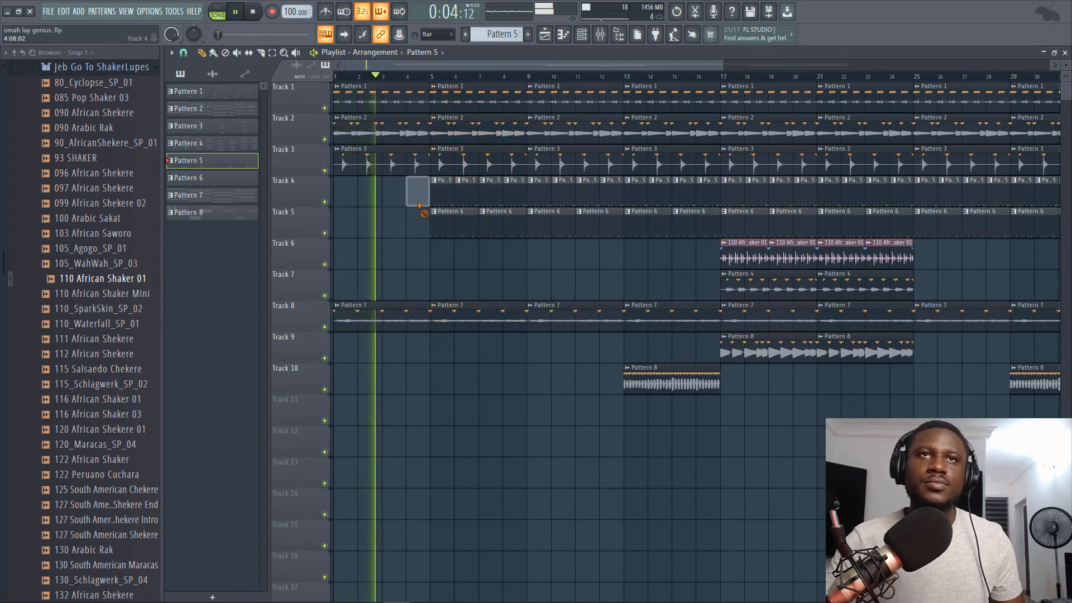
{"action": "right_click", "coordinate": [469, 318]}
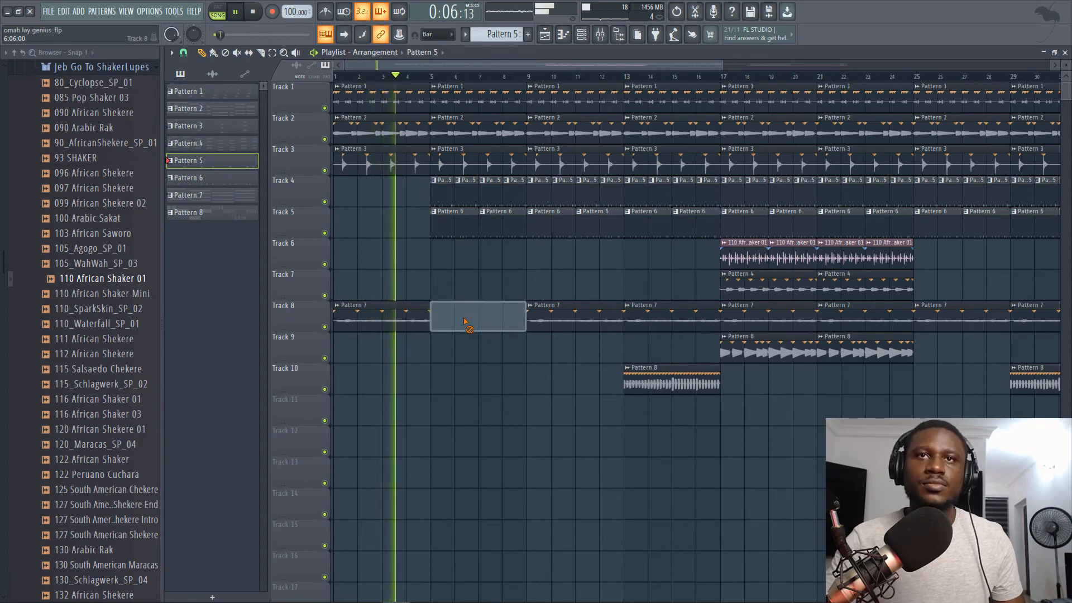
{"action": "right_click", "coordinate": [529, 319]}
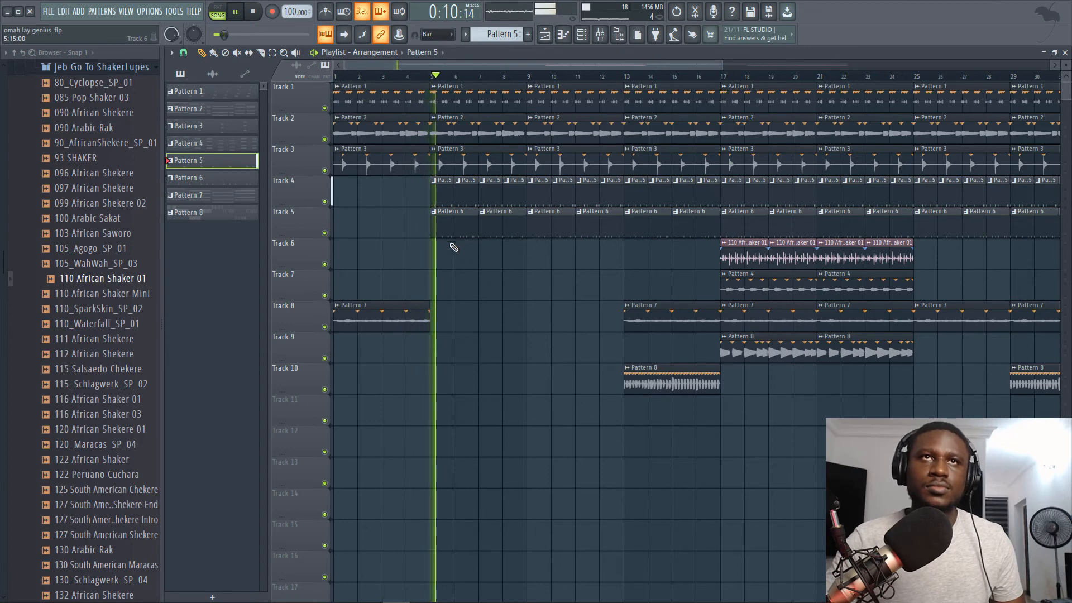
- Shift all clips from bar 17 onward four bars later and duplicate the bars 13 to 16 block into the gap
{"action": "scroll", "coordinate": [449, 79], "scroll_direction": "down", "scroll_amount": 3}
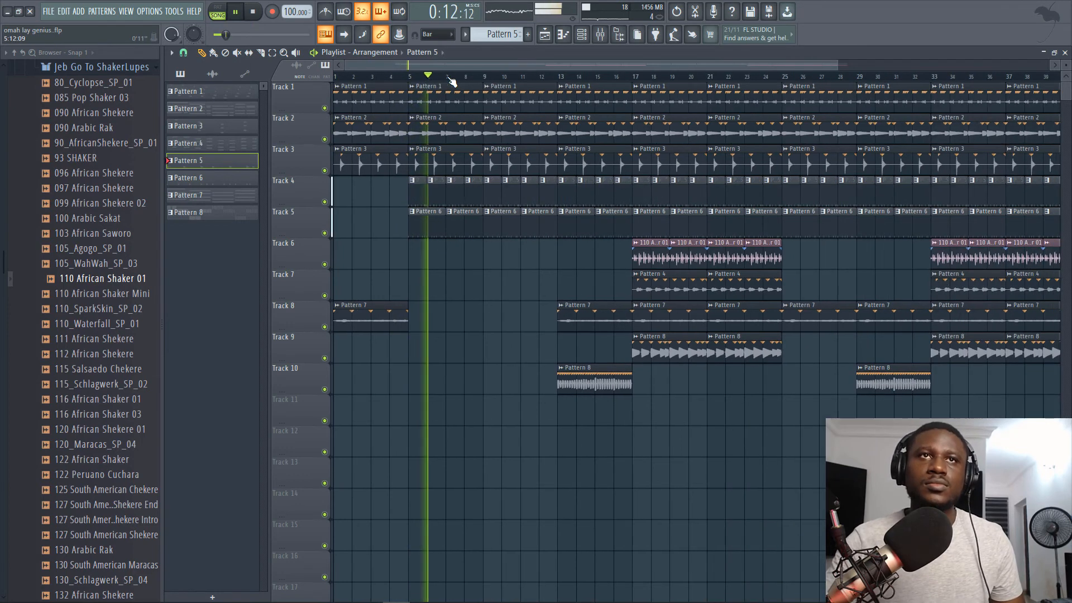
{"action": "scroll", "coordinate": [449, 82], "scroll_direction": "down", "scroll_amount": 2}
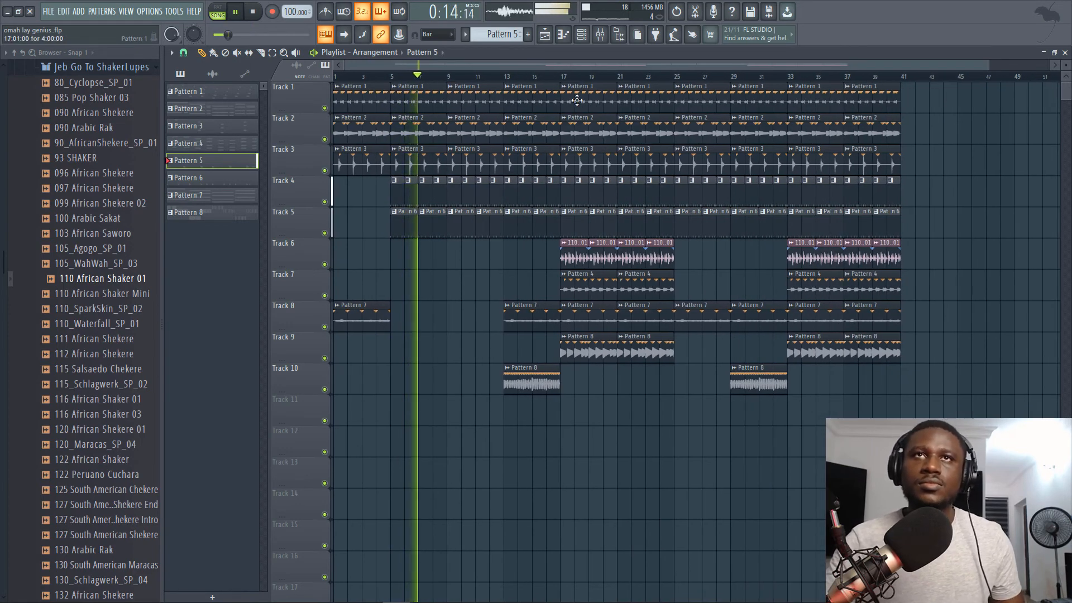
{"action": "left_click_drag", "start_coordinate": [561, 82], "coordinate": [951, 486]}
{"action": "key", "text": "space"}
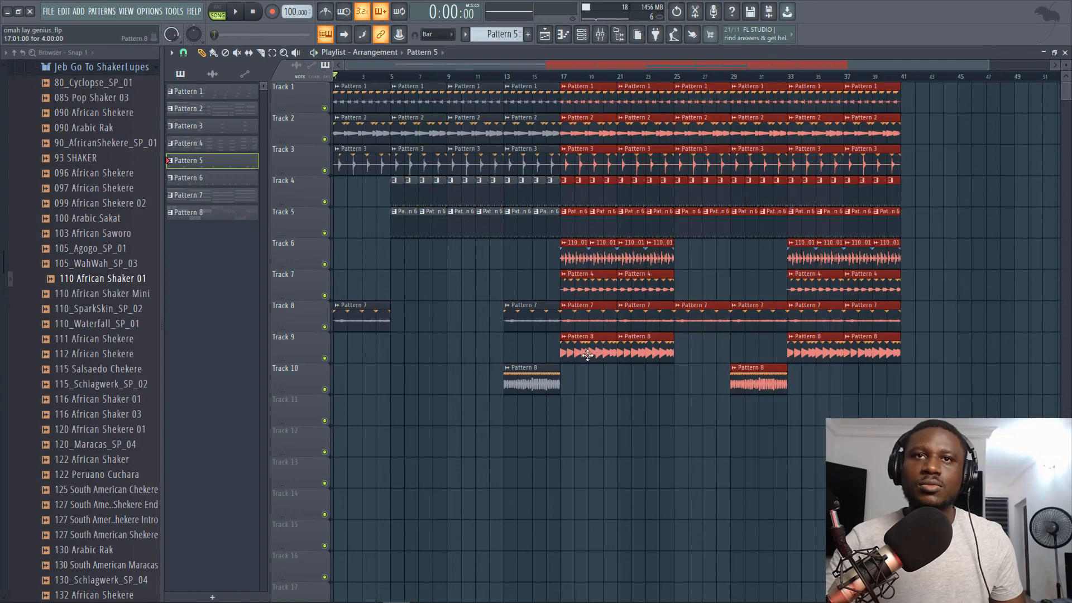
{"action": "left_click_drag", "start_coordinate": [587, 355], "coordinate": [643, 355]}
{"action": "left_click_drag", "start_coordinate": [561, 424], "coordinate": [507, 92]}
{"action": "key", "text": "ctrl+b"}
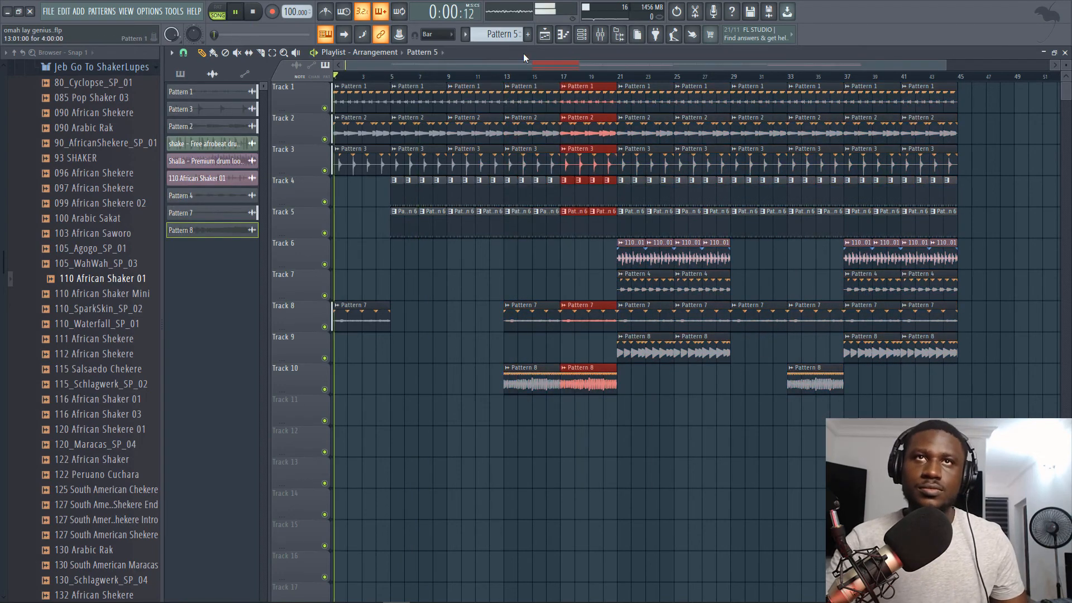
{"action": "scroll", "coordinate": [519, 82], "scroll_direction": "down", "scroll_amount": 2}
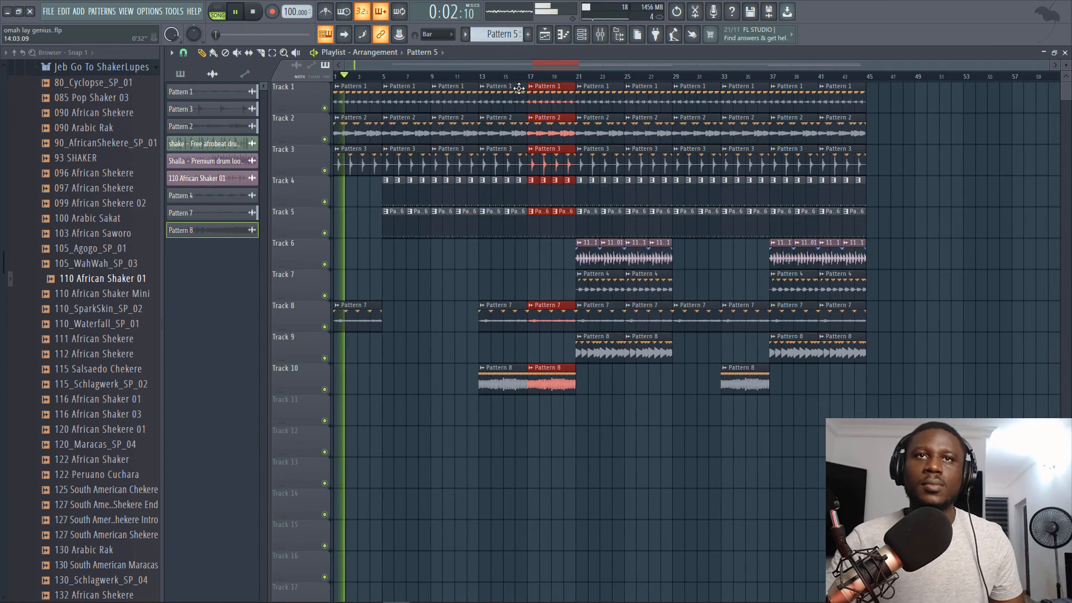
- Collapse the open browser folders, clear the clip selection and play the arrangement from bar 12
{"action": "left_click", "coordinate": [15, 53]}
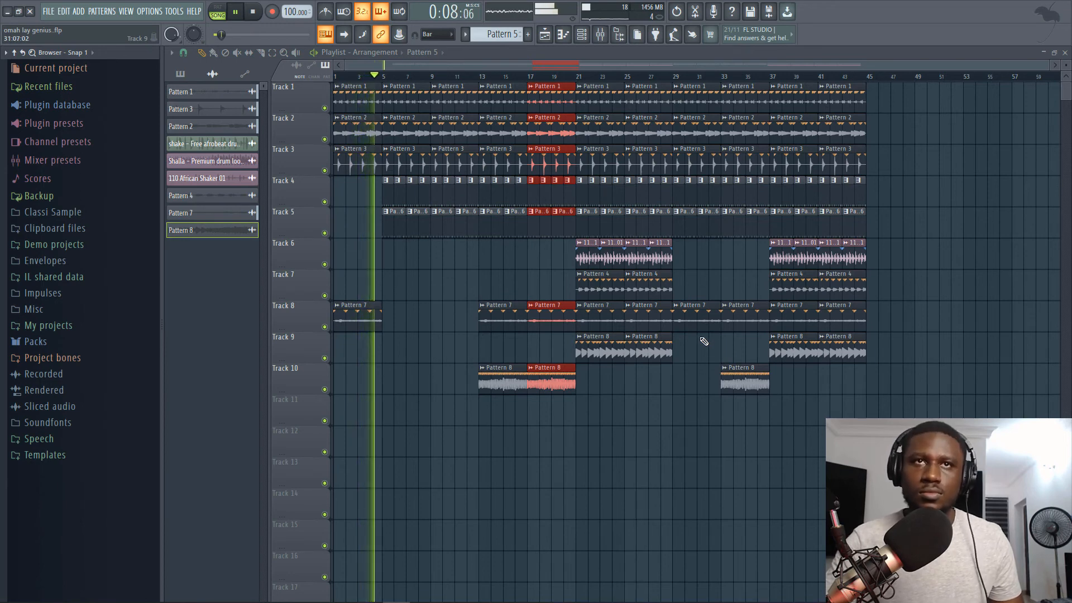
{"action": "left_click", "coordinate": [654, 430], "text": "ctrl"}
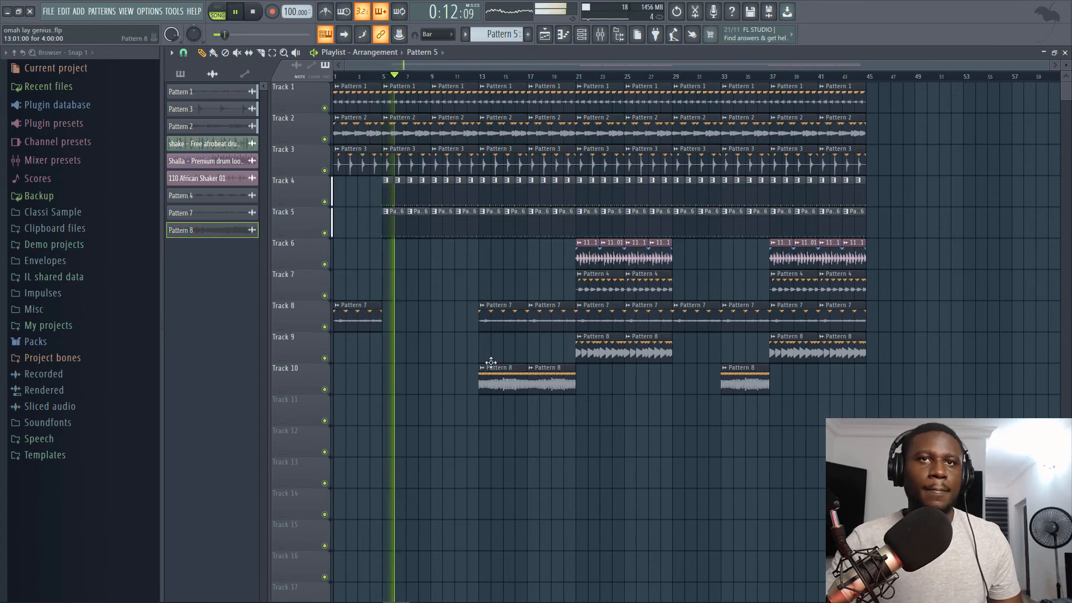
{"action": "left_click", "coordinate": [463, 77]}
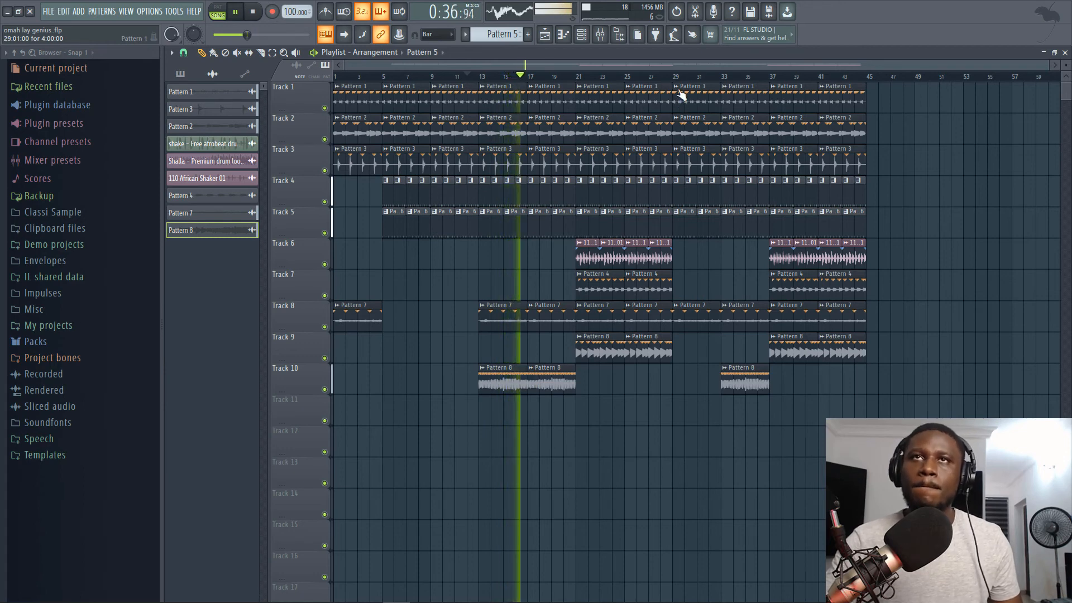
- Shift all clips from bar 29 onward eight bars later and duplicate the bars 21 to 28 block into the gap
{"action": "left_click_drag", "start_coordinate": [681, 95], "coordinate": [918, 483]}
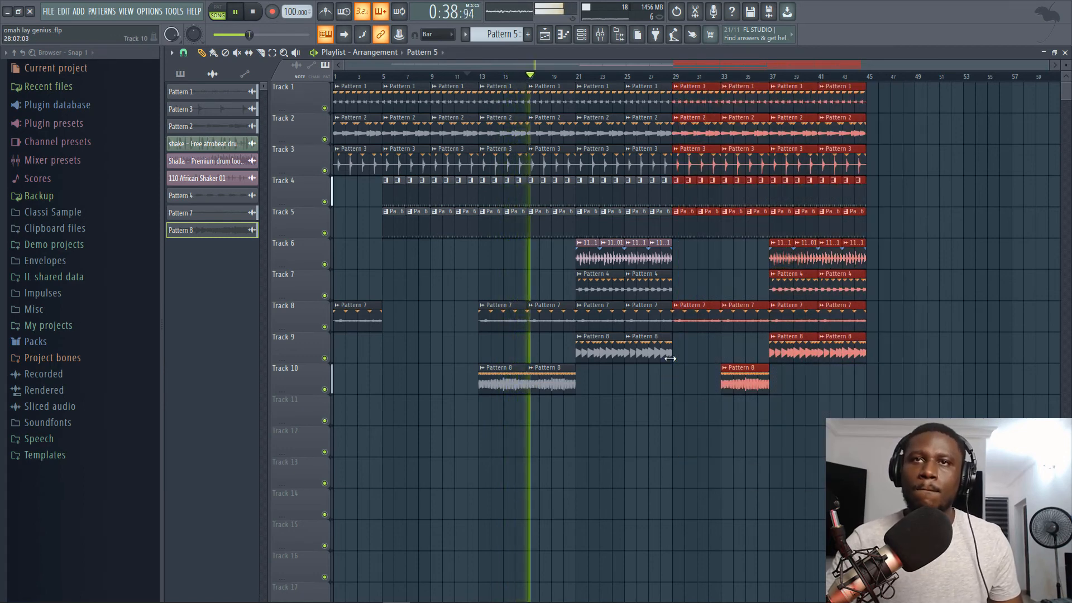
{"action": "left_click_drag", "start_coordinate": [688, 324], "coordinate": [784, 321]}
{"action": "mouse_move", "coordinate": [695, 423]}
{"action": "left_mouse_down"}
{"action": "mouse_move", "coordinate": [569, 100]}
{"action": "mouse_move", "coordinate": [584, 112]}
{"action": "left_mouse_up"}
{"action": "key", "text": "ctrl+b"}
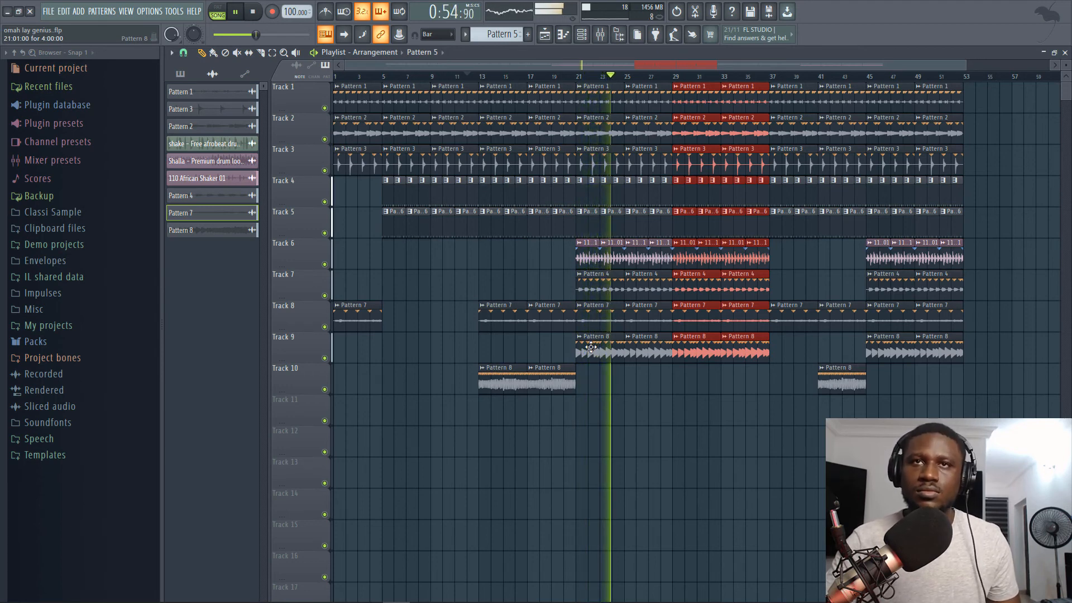
- Replace the Track 9 Pattern 8 clips in bars 29 to 36 with two Pattern 8 clips on Track 10
{"action": "right_click", "coordinate": [695, 351]}
{"action": "right_click", "coordinate": [726, 359]}
{"action": "left_click_drag", "start_coordinate": [592, 385], "coordinate": [688, 405]}
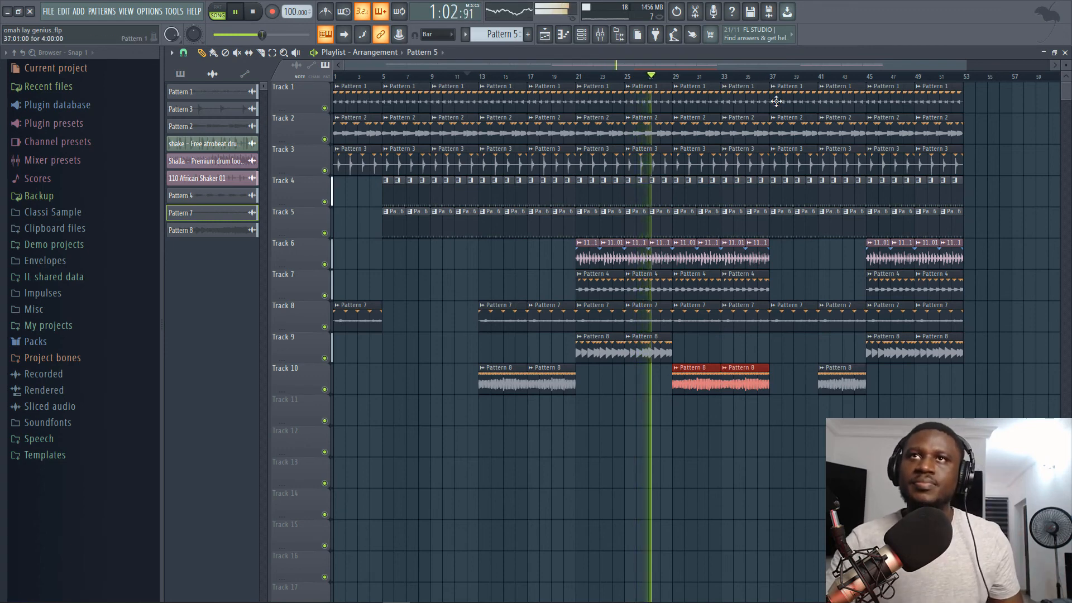
- Delete all clips from bar 37 onward on every track
{"action": "left_click_drag", "start_coordinate": [776, 101], "coordinate": [975, 441]}
{"action": "key", "text": "Delete"}
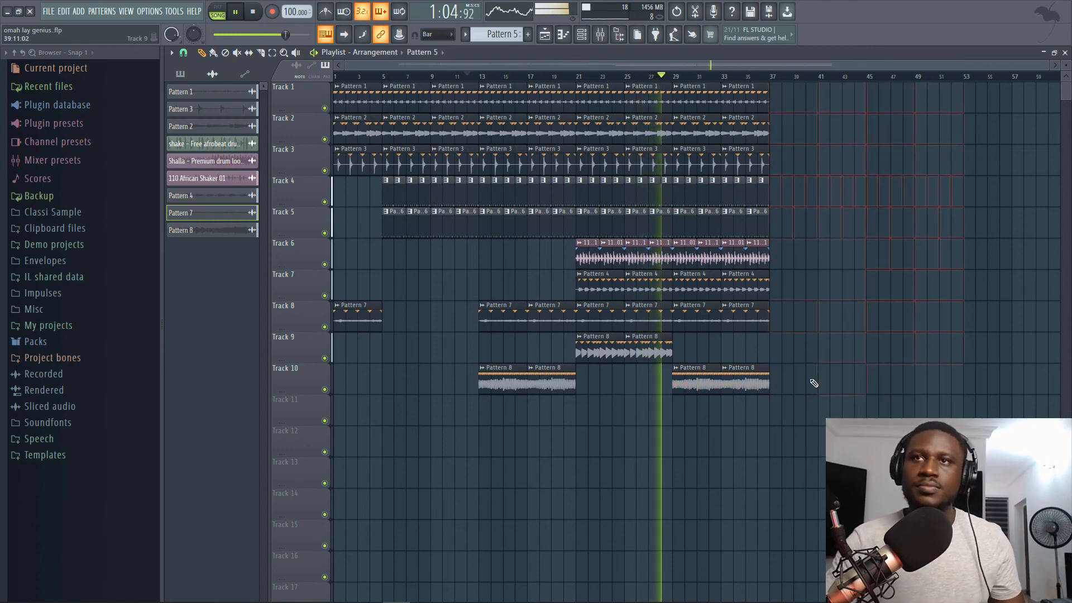
- Duplicate all clips in bars 5 to 36, including the first Track 4 clip, so the copy starts at bar 37
{"action": "left_click_drag", "start_coordinate": [805, 455], "coordinate": [396, 95]}
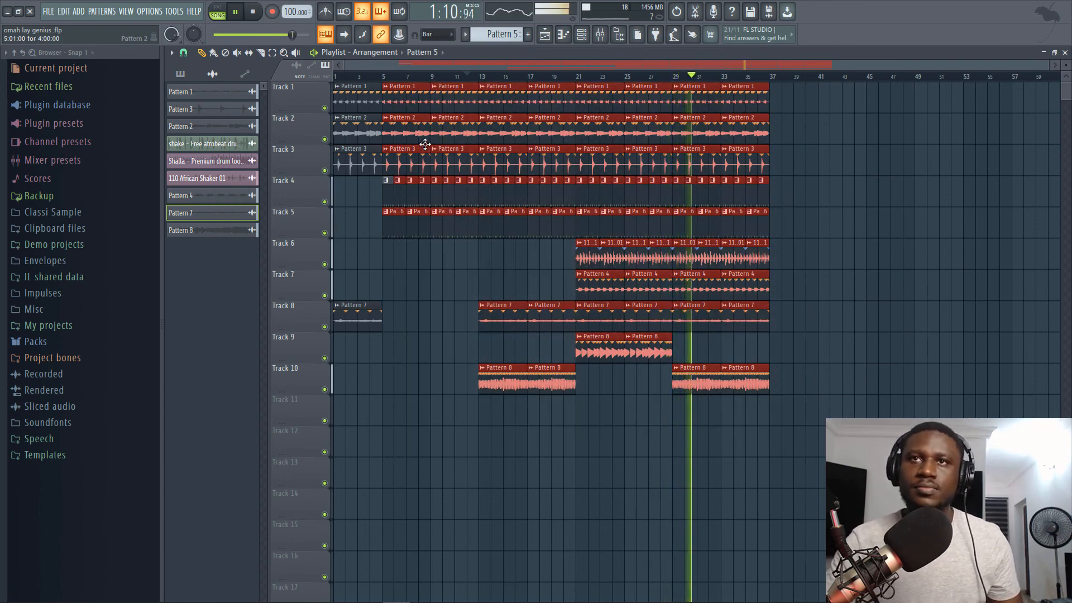
{"action": "key", "text": "space"}
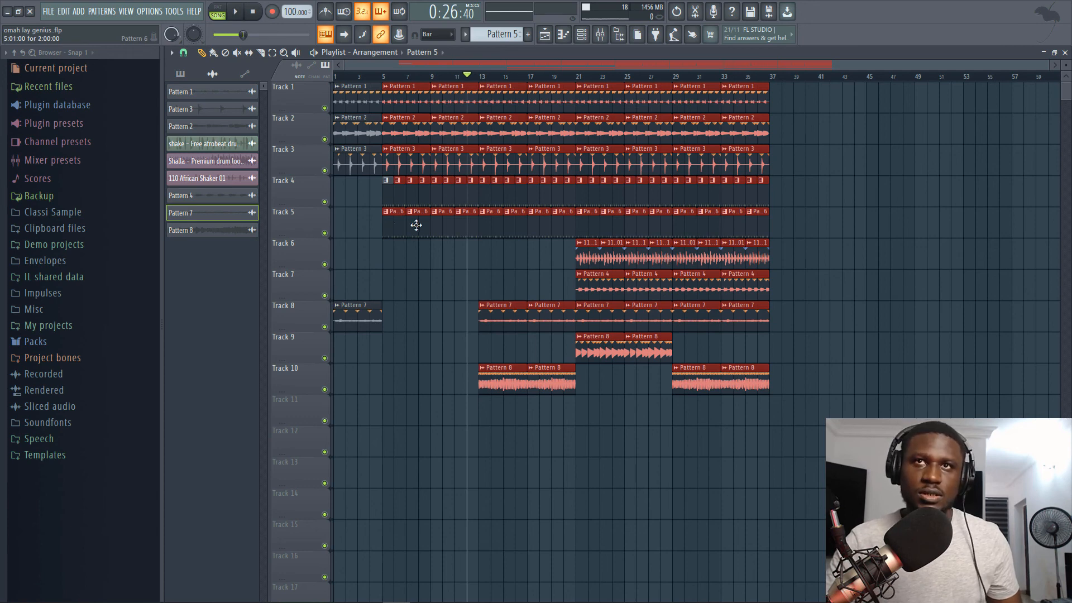
{"action": "key", "text": "ctrl+b"}
{"action": "key", "text": "ctrl+z"}
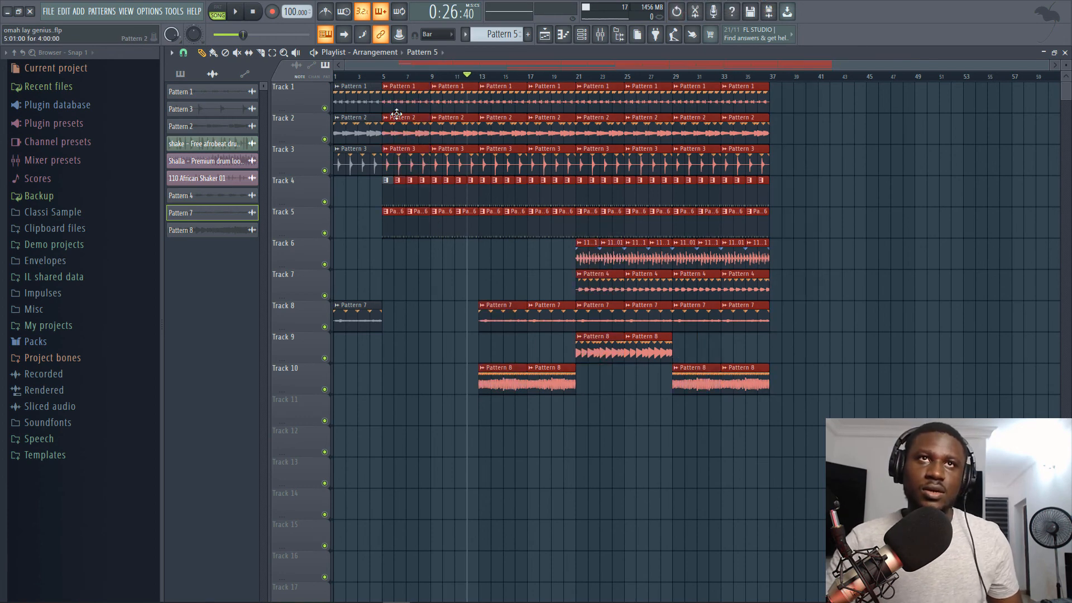
{"action": "left_click_drag", "start_coordinate": [391, 107], "coordinate": [869, 474]}
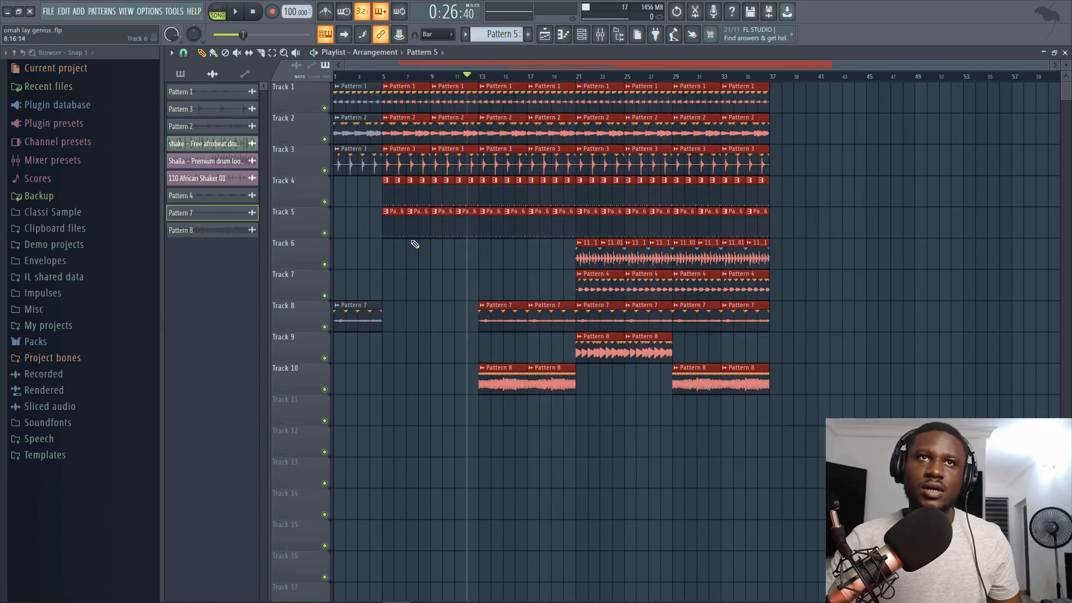
{"action": "key", "text": "ctrl+b"}
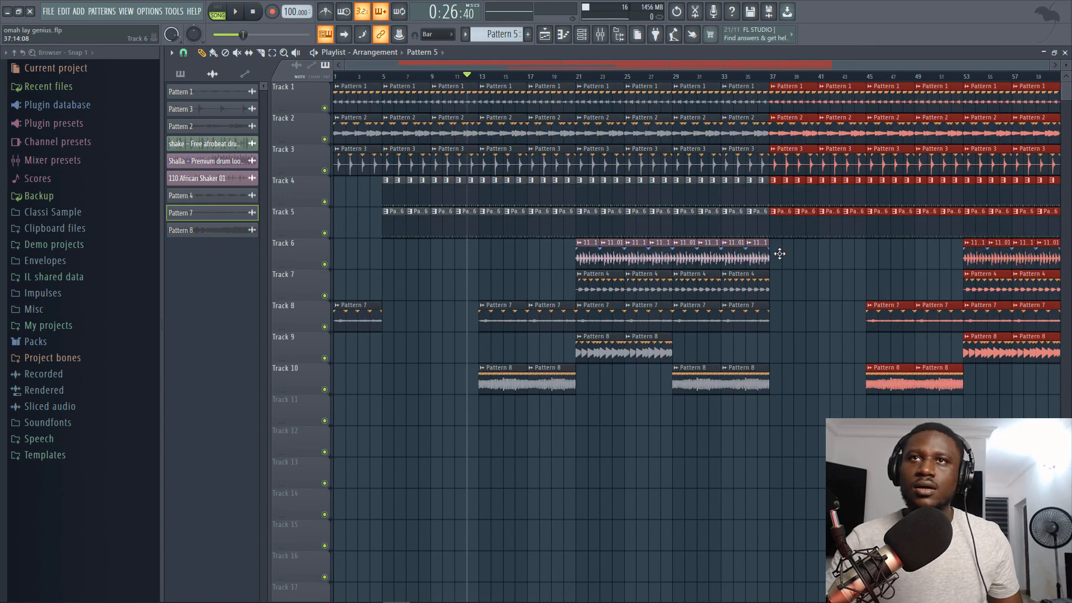
- Play the duplicated section from bar 37 and its ending from bar 66
{"action": "left_click", "coordinate": [768, 77]}
{"action": "key", "text": "space"}
{"action": "scroll", "coordinate": [769, 77], "scroll_direction": "down", "scroll_amount": 2}
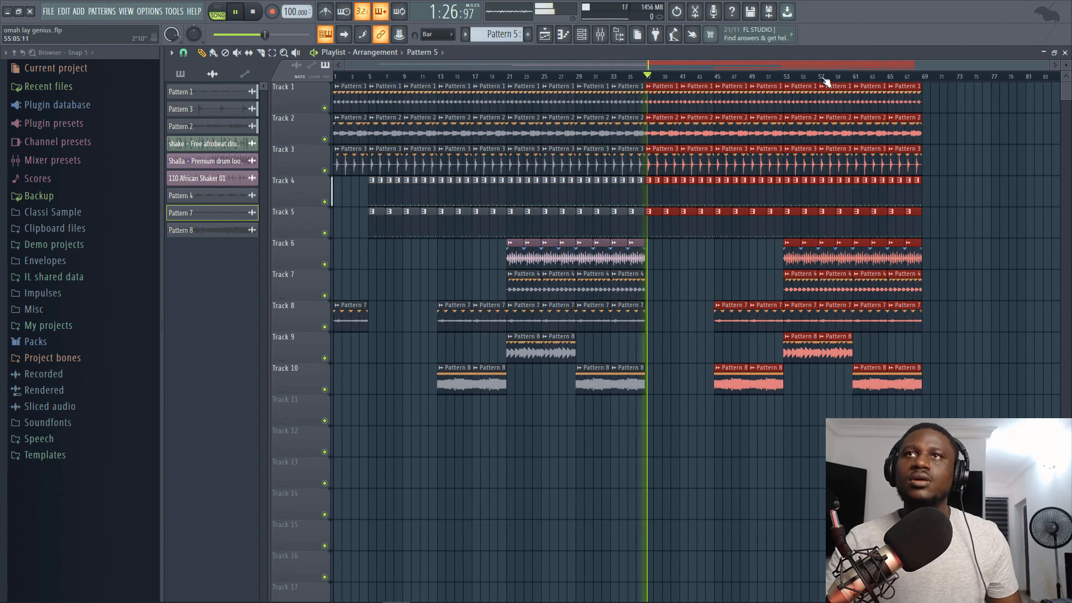
{"action": "left_click", "coordinate": [893, 77]}
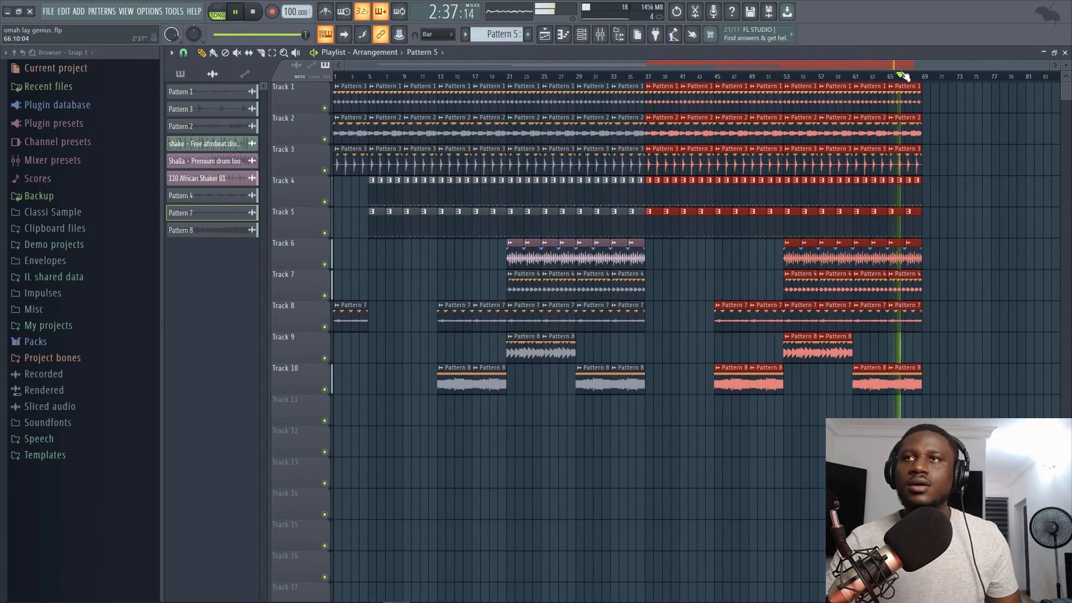
- Copy the opening four-bar block of Patterns 1, 2, 3 and 7 to bar 69 and duplicate it at bar 73
{"action": "left_click_drag", "start_coordinate": [368, 355], "coordinate": [332, 83]}
{"action": "left_click_drag", "start_coordinate": [343, 139], "coordinate": [933, 187]}
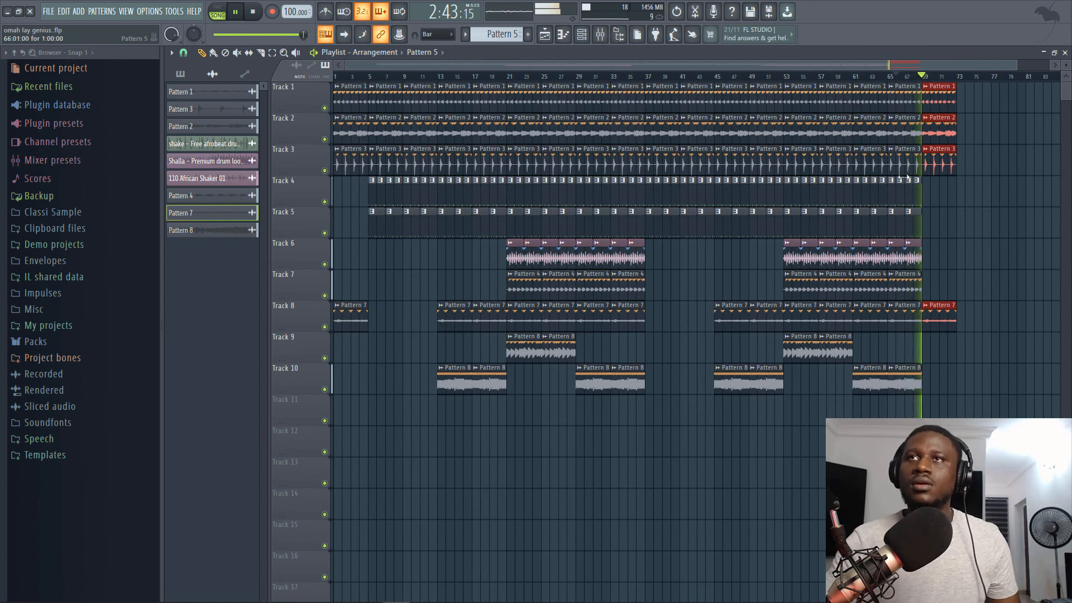
{"action": "left_click_drag", "start_coordinate": [898, 66], "coordinate": [985, 65]}
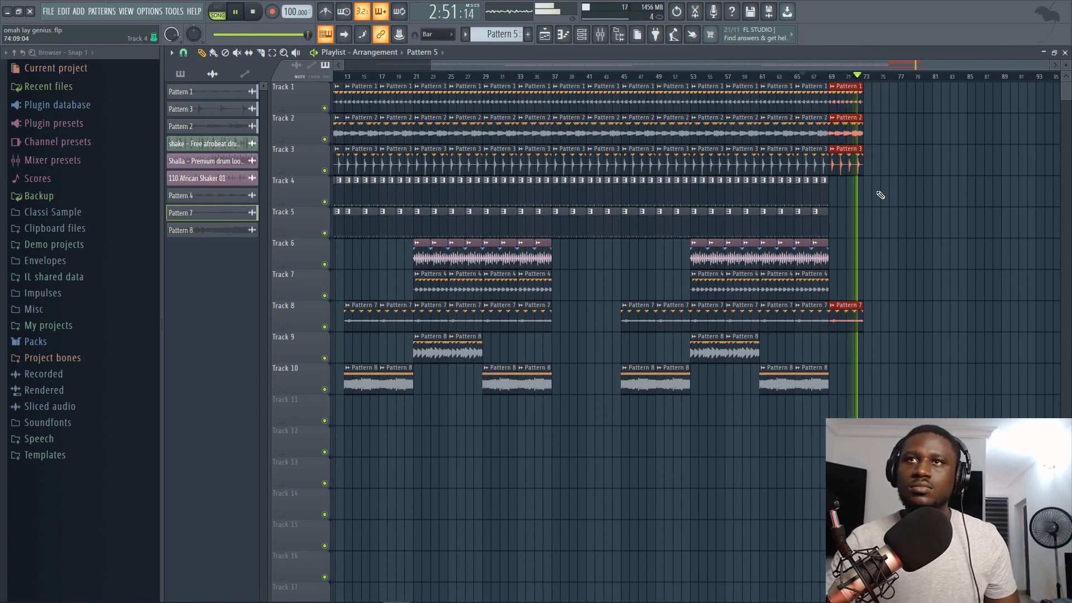
{"action": "key", "text": "ctrl+b"}
- Copy the bar 65 Pattern 8 clip on Track 10 to bar 73, removing the extra copy at bar 69, and stop playback
{"action": "left_click_drag", "start_coordinate": [828, 365], "coordinate": [814, 392]}
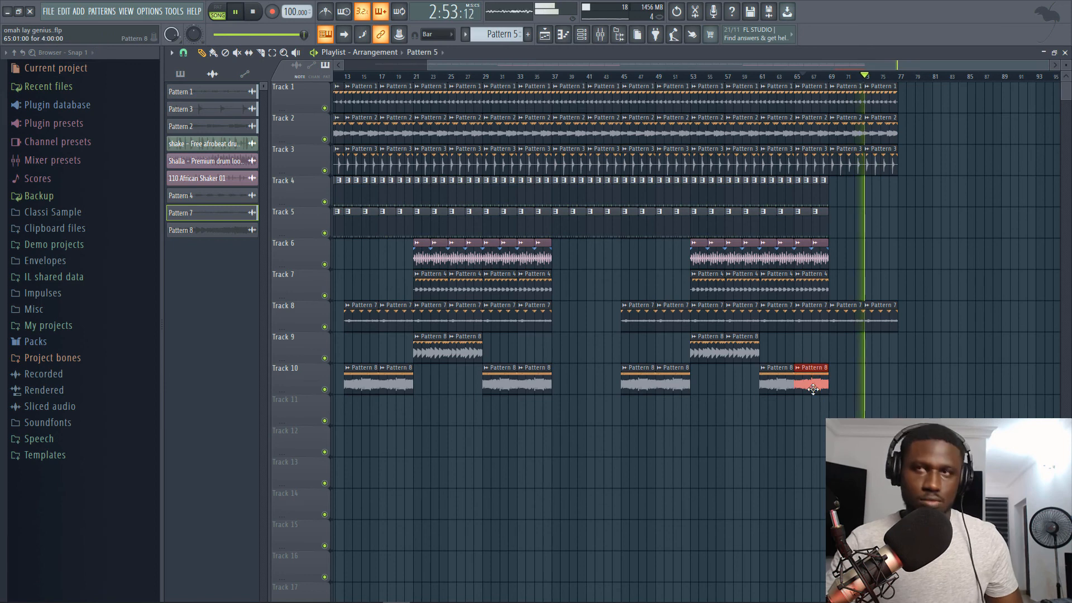
{"action": "key", "text": "ctrl+b"}
{"action": "key", "text": "ctrl+b"}
{"action": "right_click", "coordinate": [845, 378]}
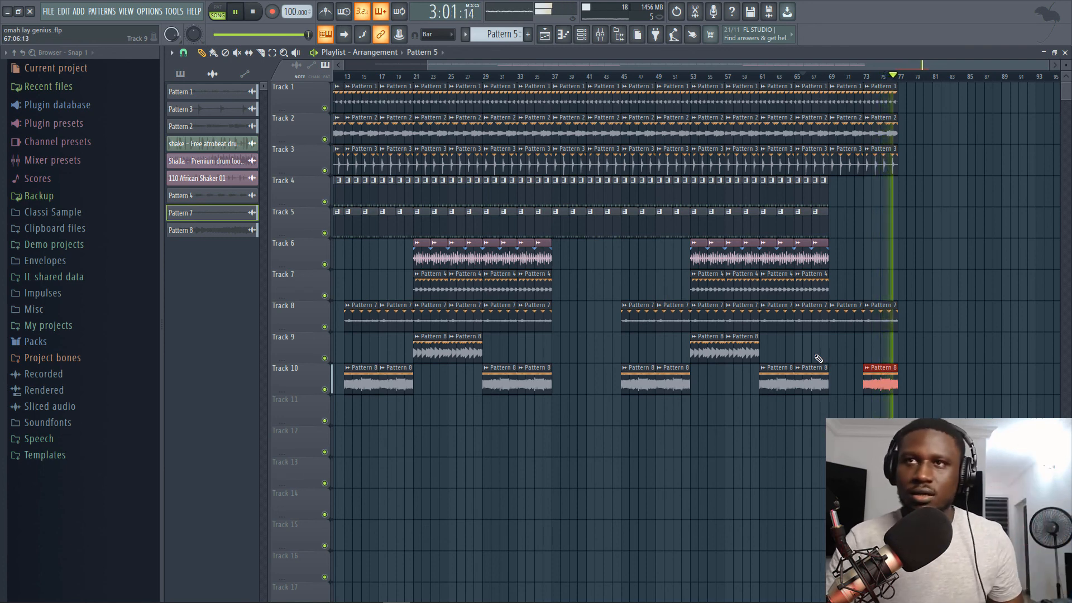
{"action": "key", "text": "space"}
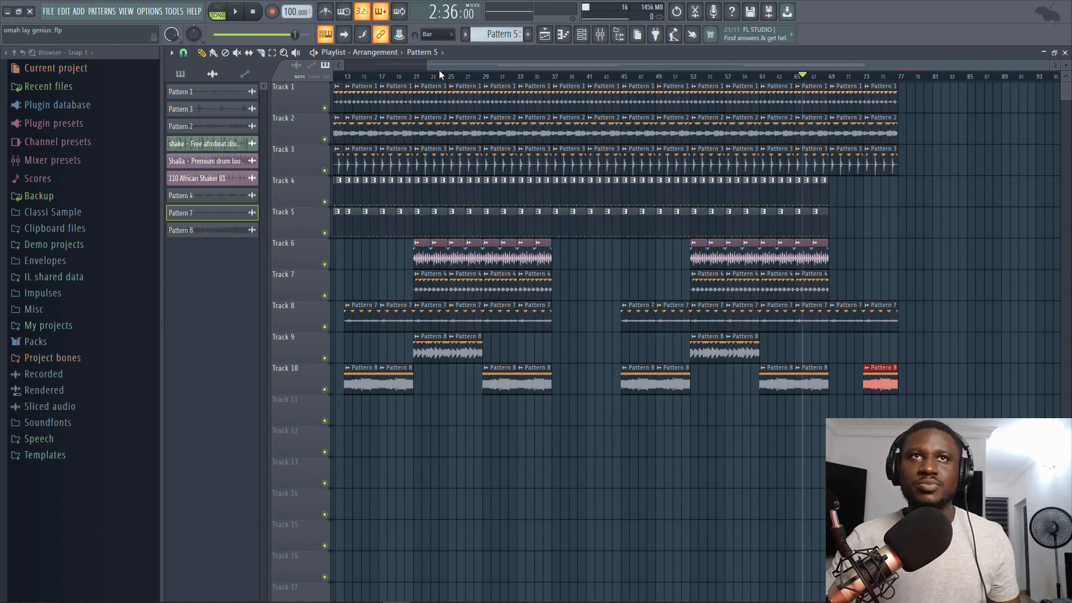
{"action": "scroll", "coordinate": [434, 83], "scroll_direction": "down", "scroll_amount": 2}
{"action": "left_click_drag", "start_coordinate": [374, 90], "coordinate": [358, 91]}
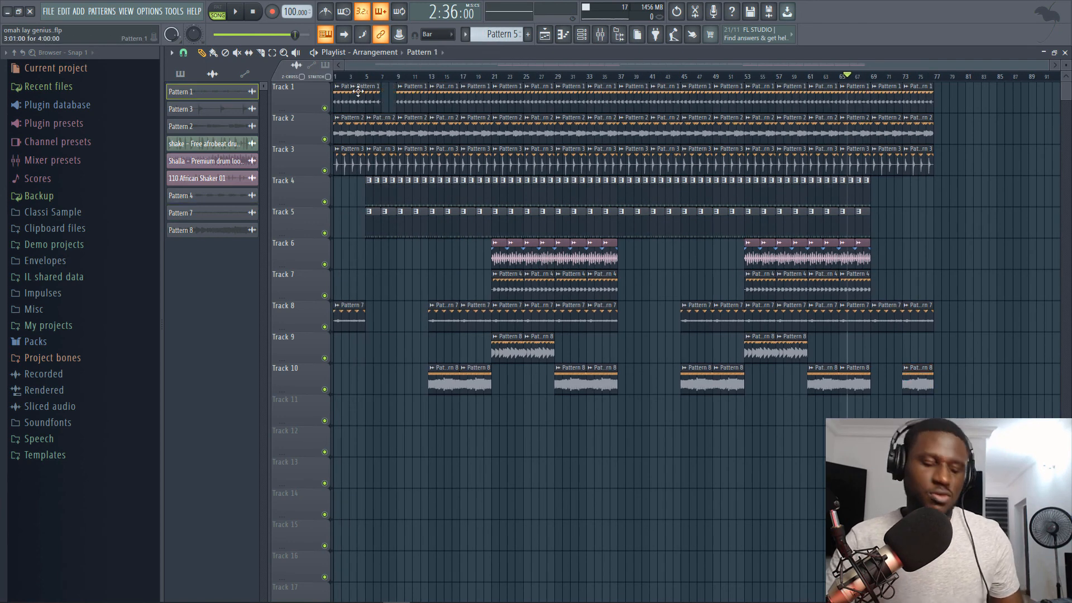
{"action": "key", "text": "ctrl+z"}
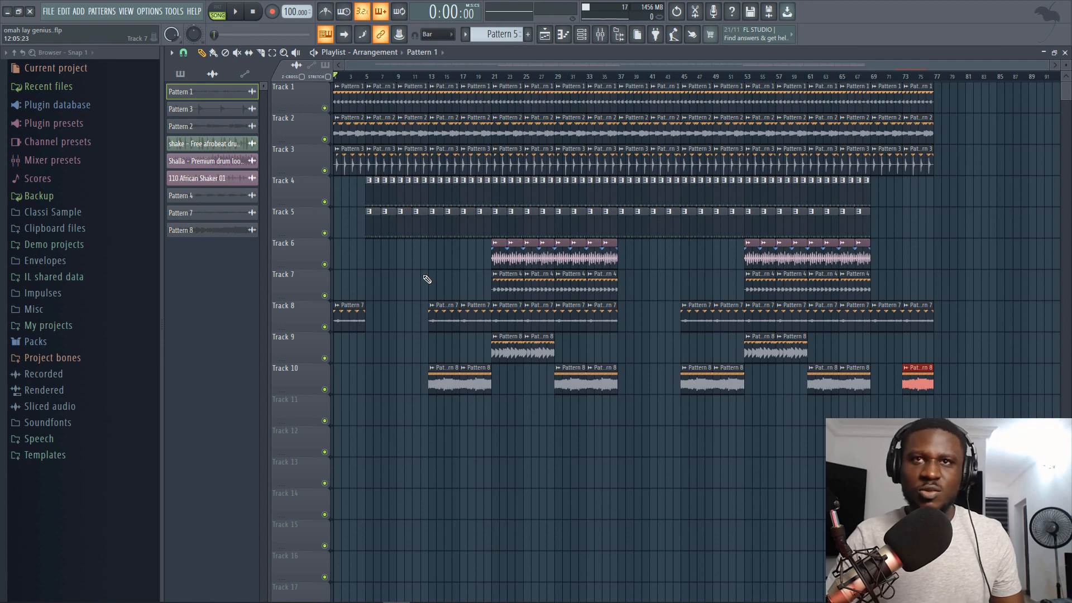
- Play the finished arrangement briefly from bar 5 and from bar 14, stopping playback each time
{"action": "left_click", "coordinate": [360, 76]}
{"action": "key", "text": "space"}
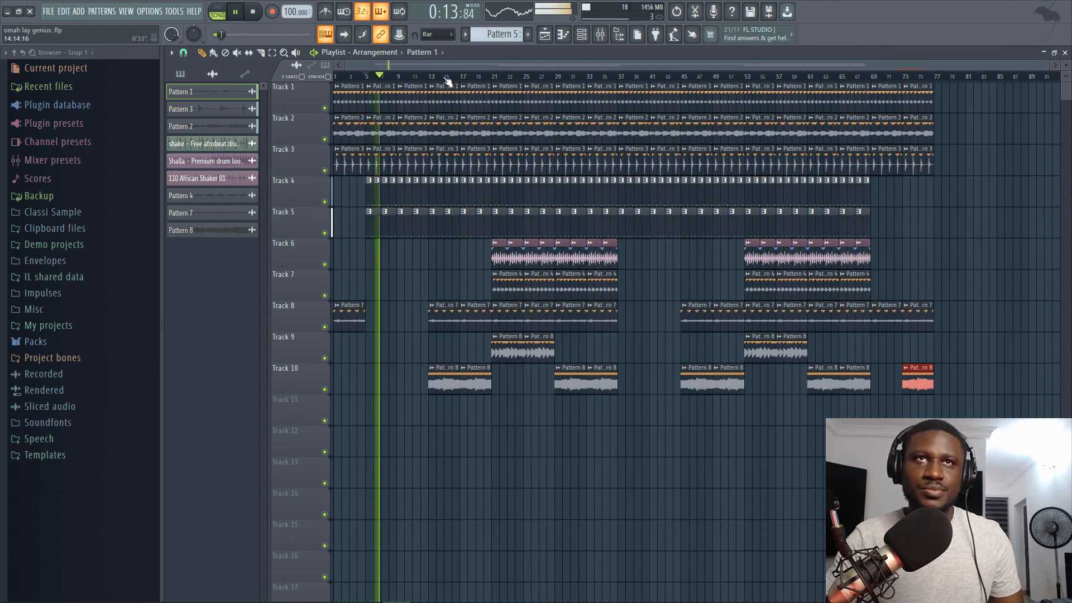
{"action": "key", "text": "space"}
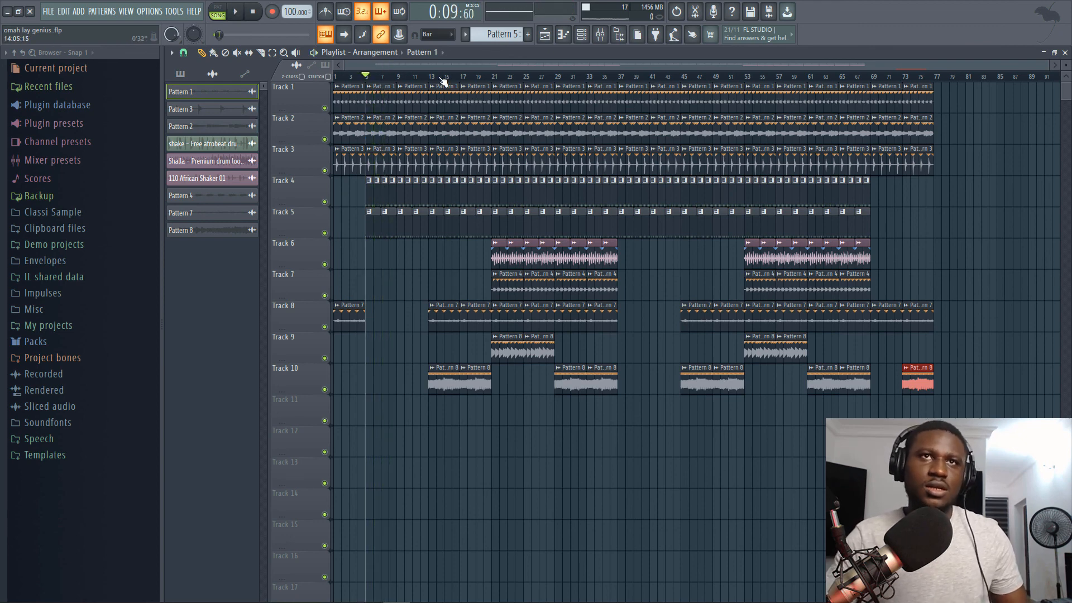
{"action": "left_click", "coordinate": [440, 78]}
{"action": "key", "text": "space"}
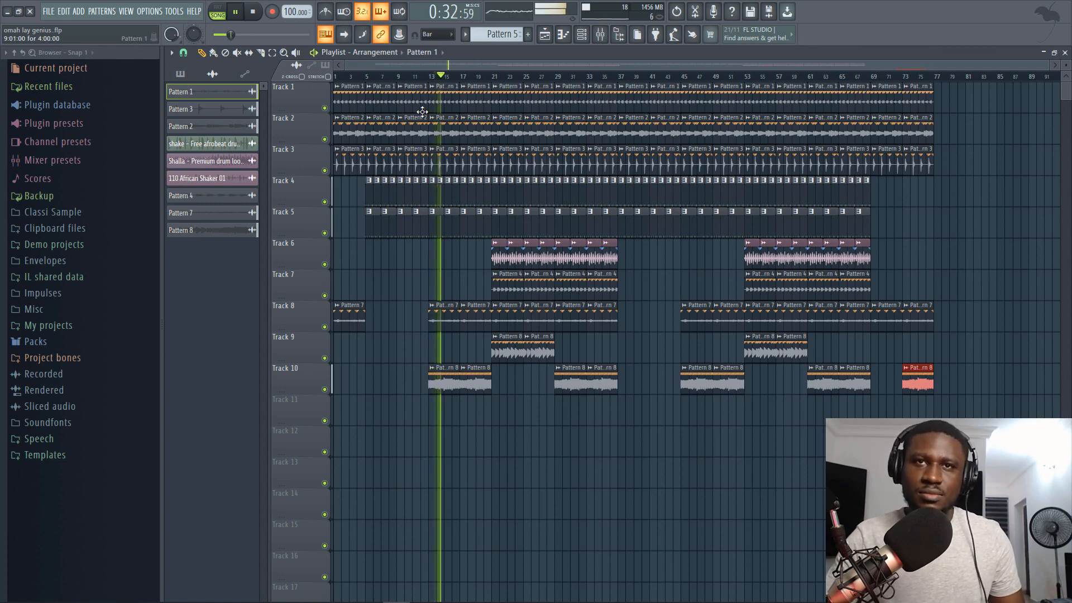
{"action": "key", "text": "space"}
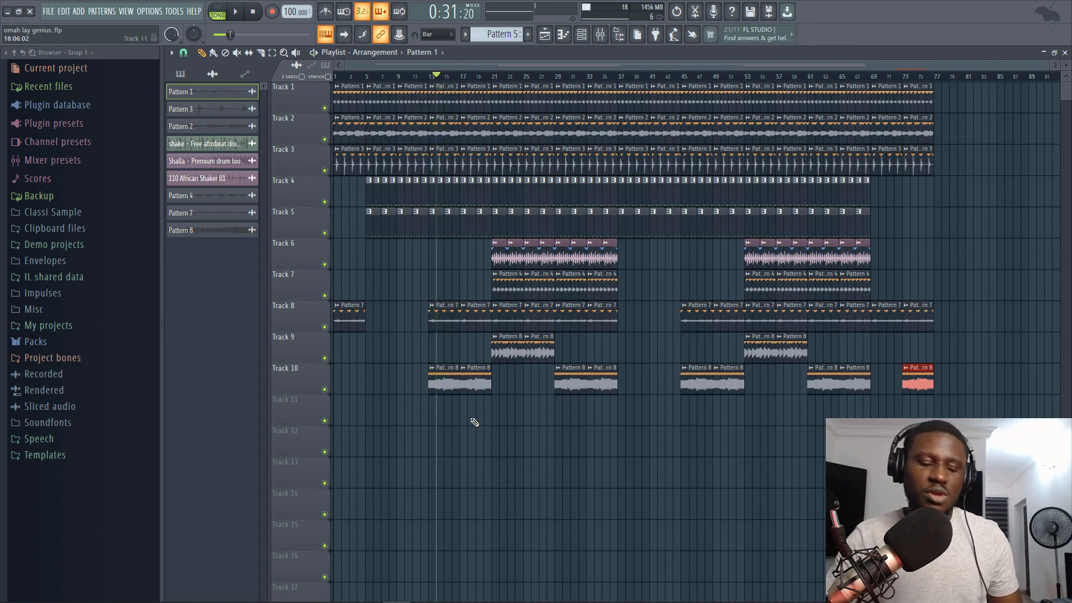